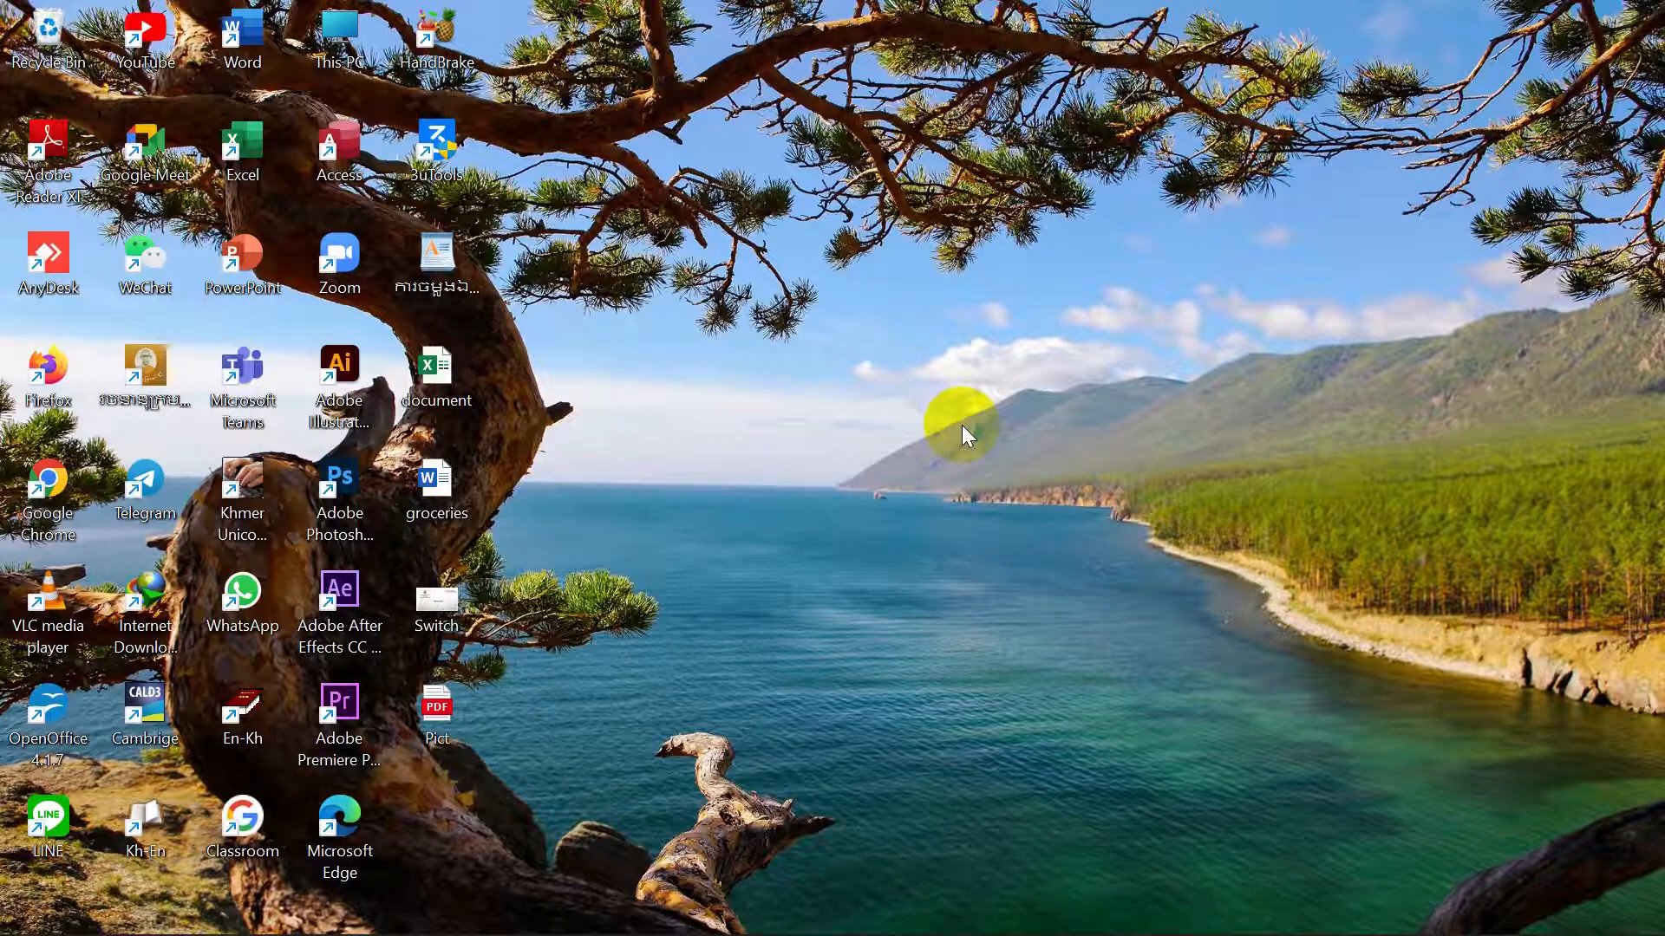
- Open the Pict PDF from the desktop, look through its page, and close it
double_click(455, 715)
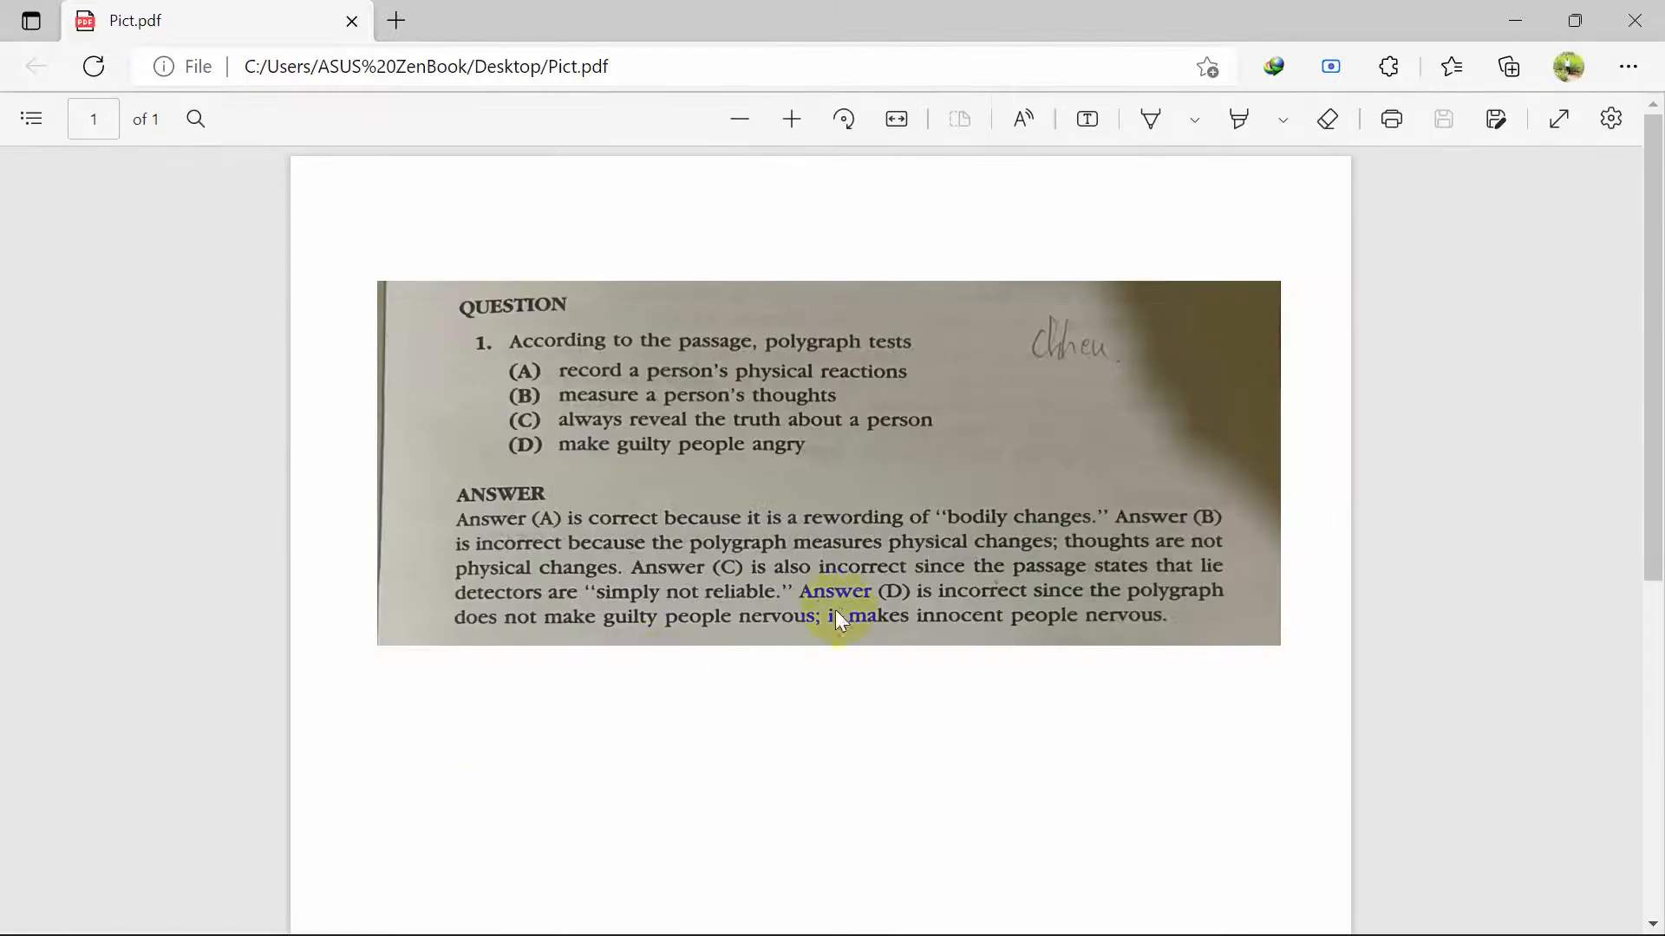
scroll(839, 609, "down", 5)
scroll(835, 611, "up", 5)
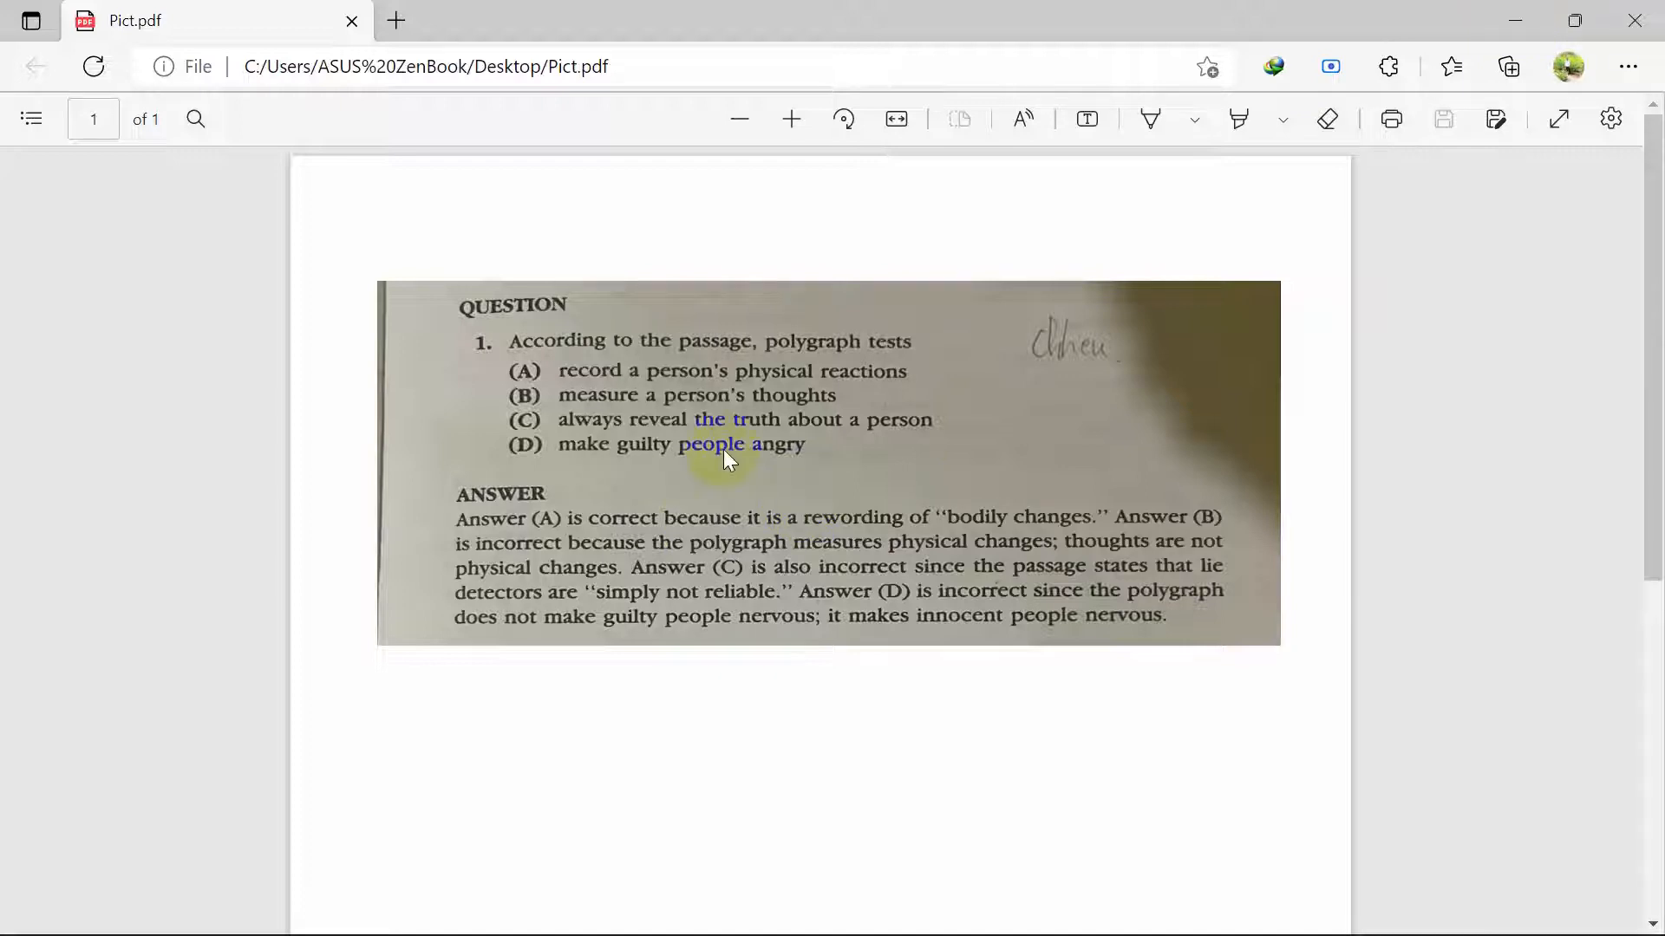
scroll(733, 457, "down", 1)
scroll(735, 455, "up", 1)
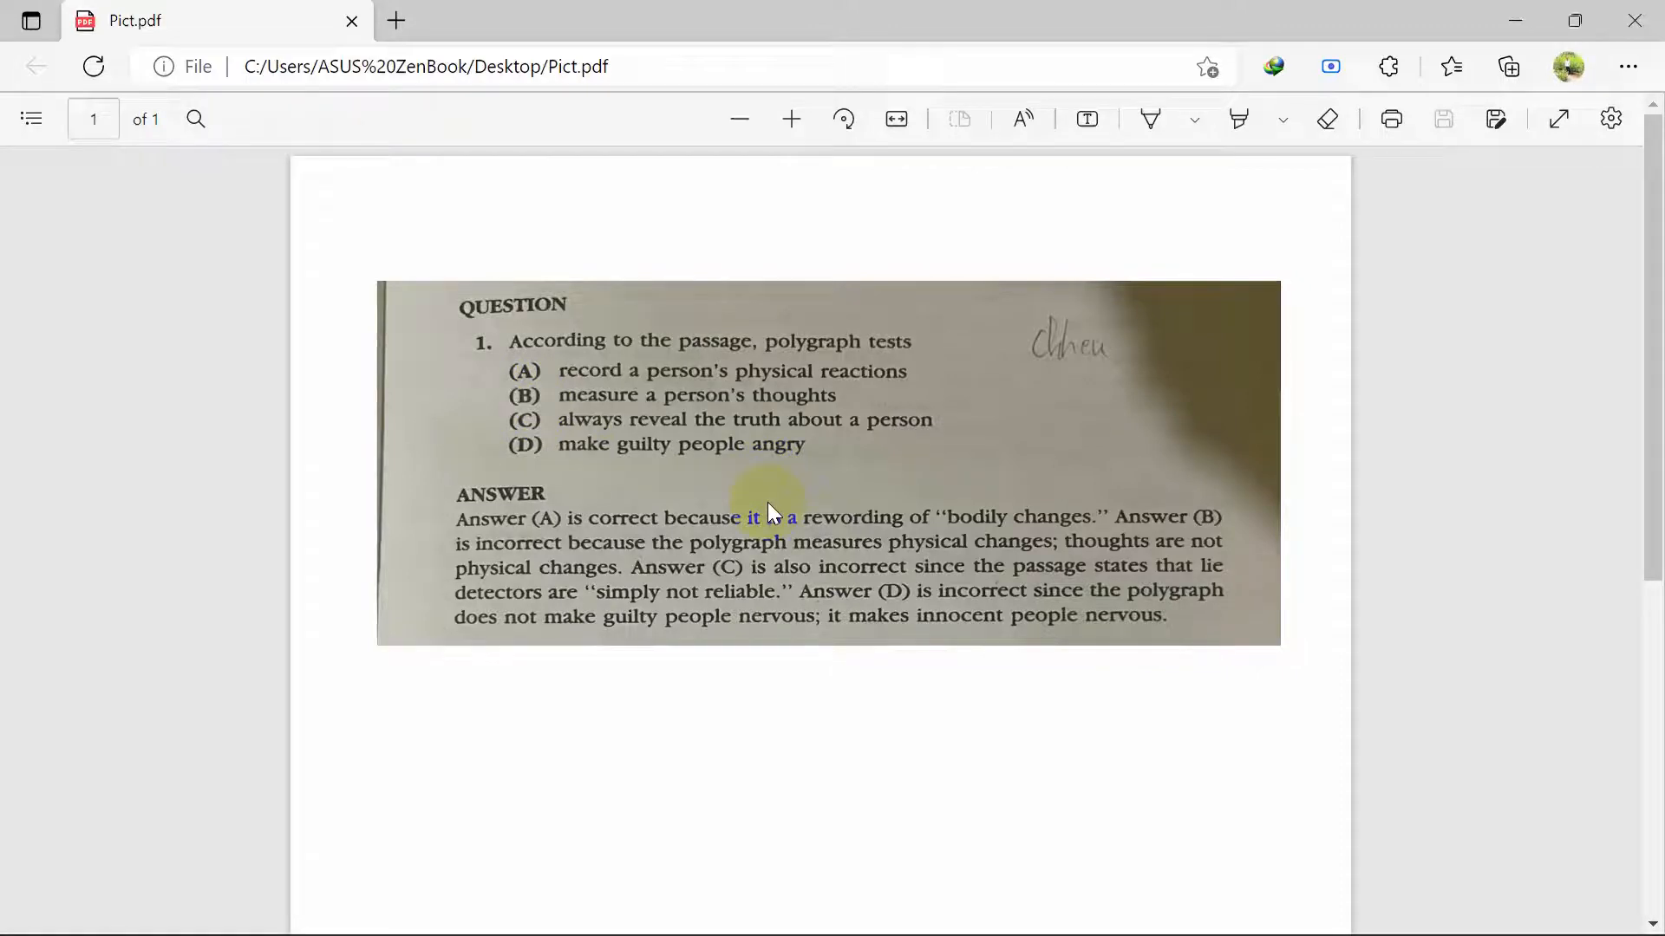
scroll(769, 504, "down", 1)
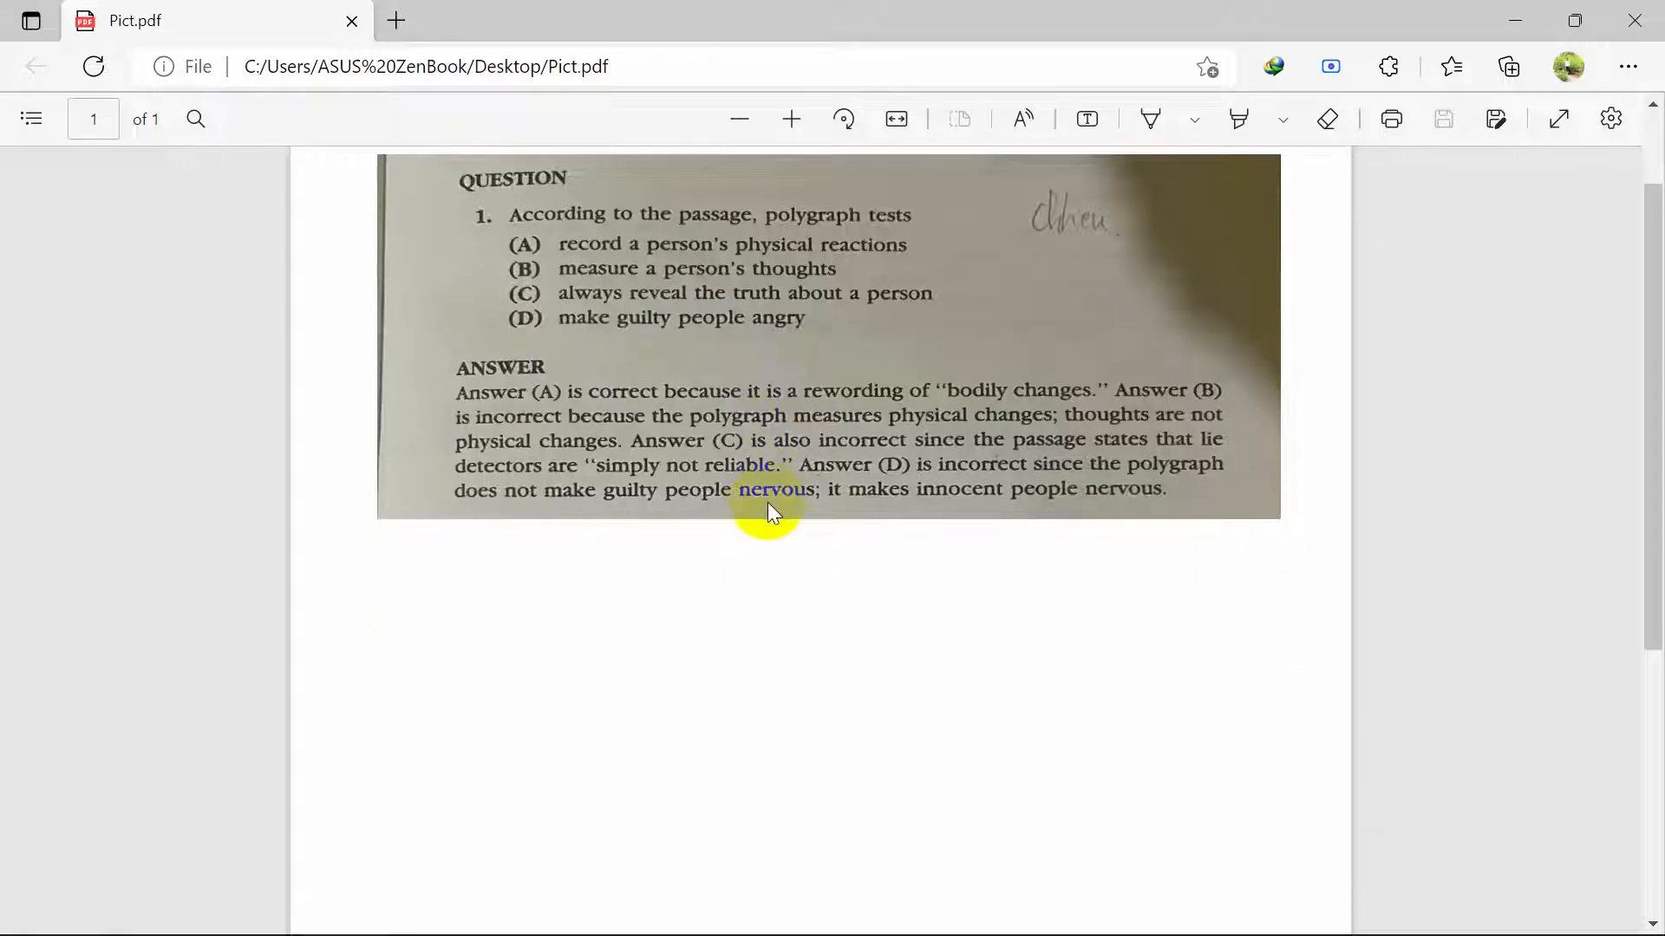
scroll(614, 404, "up", 1)
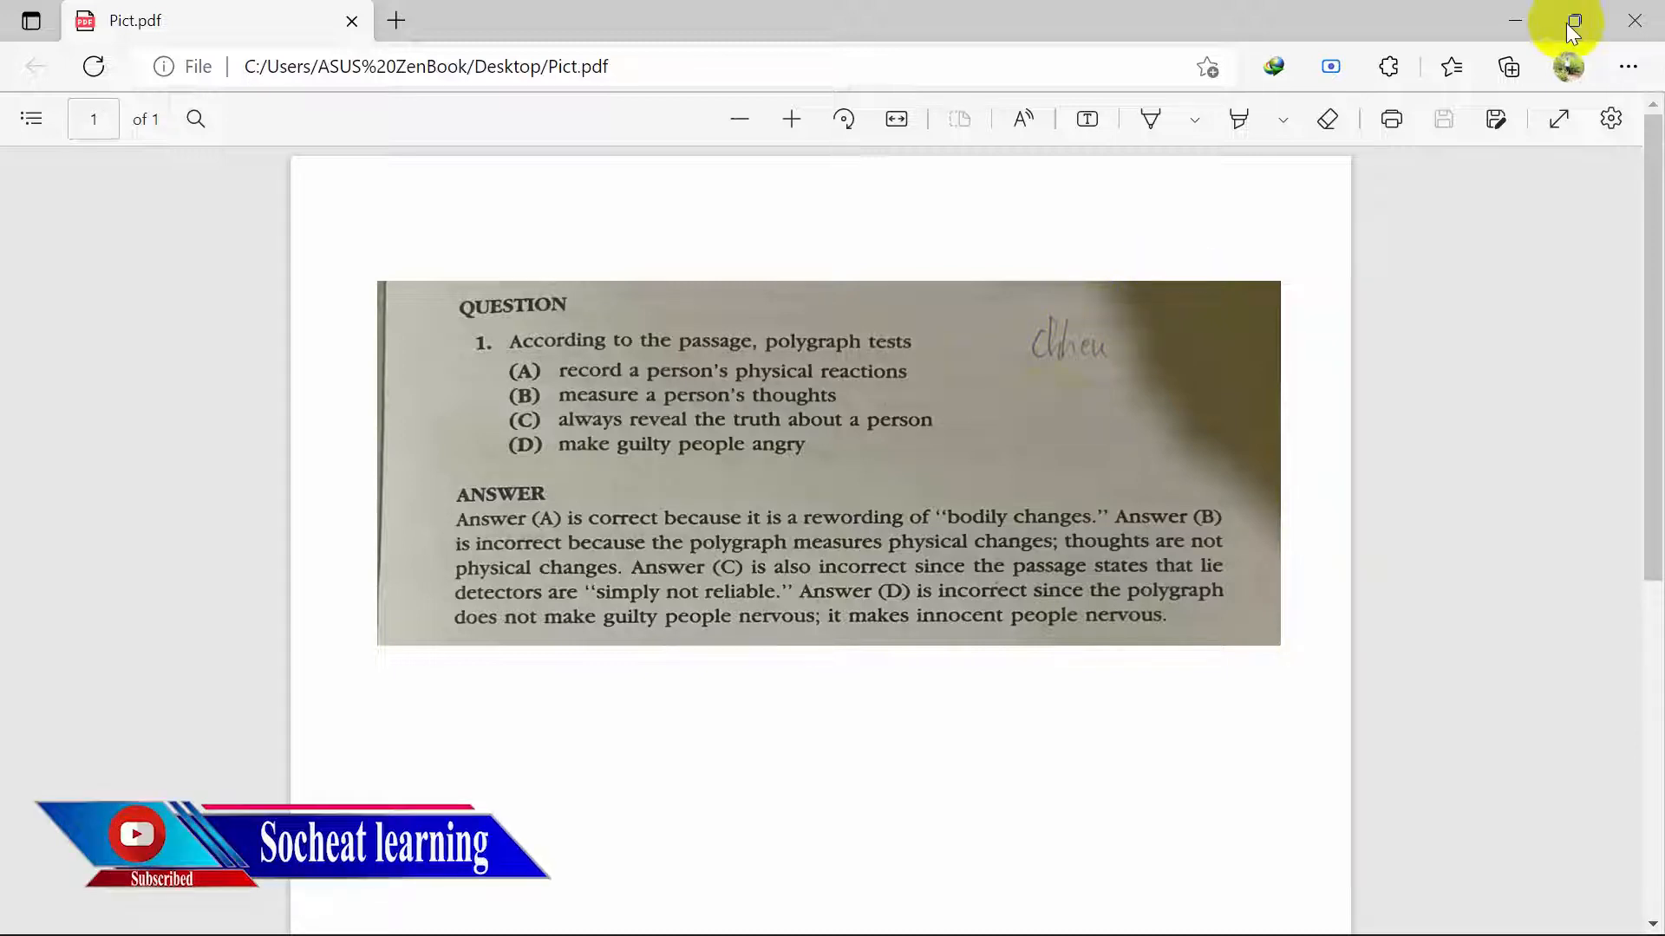
left_click(1634, 20)
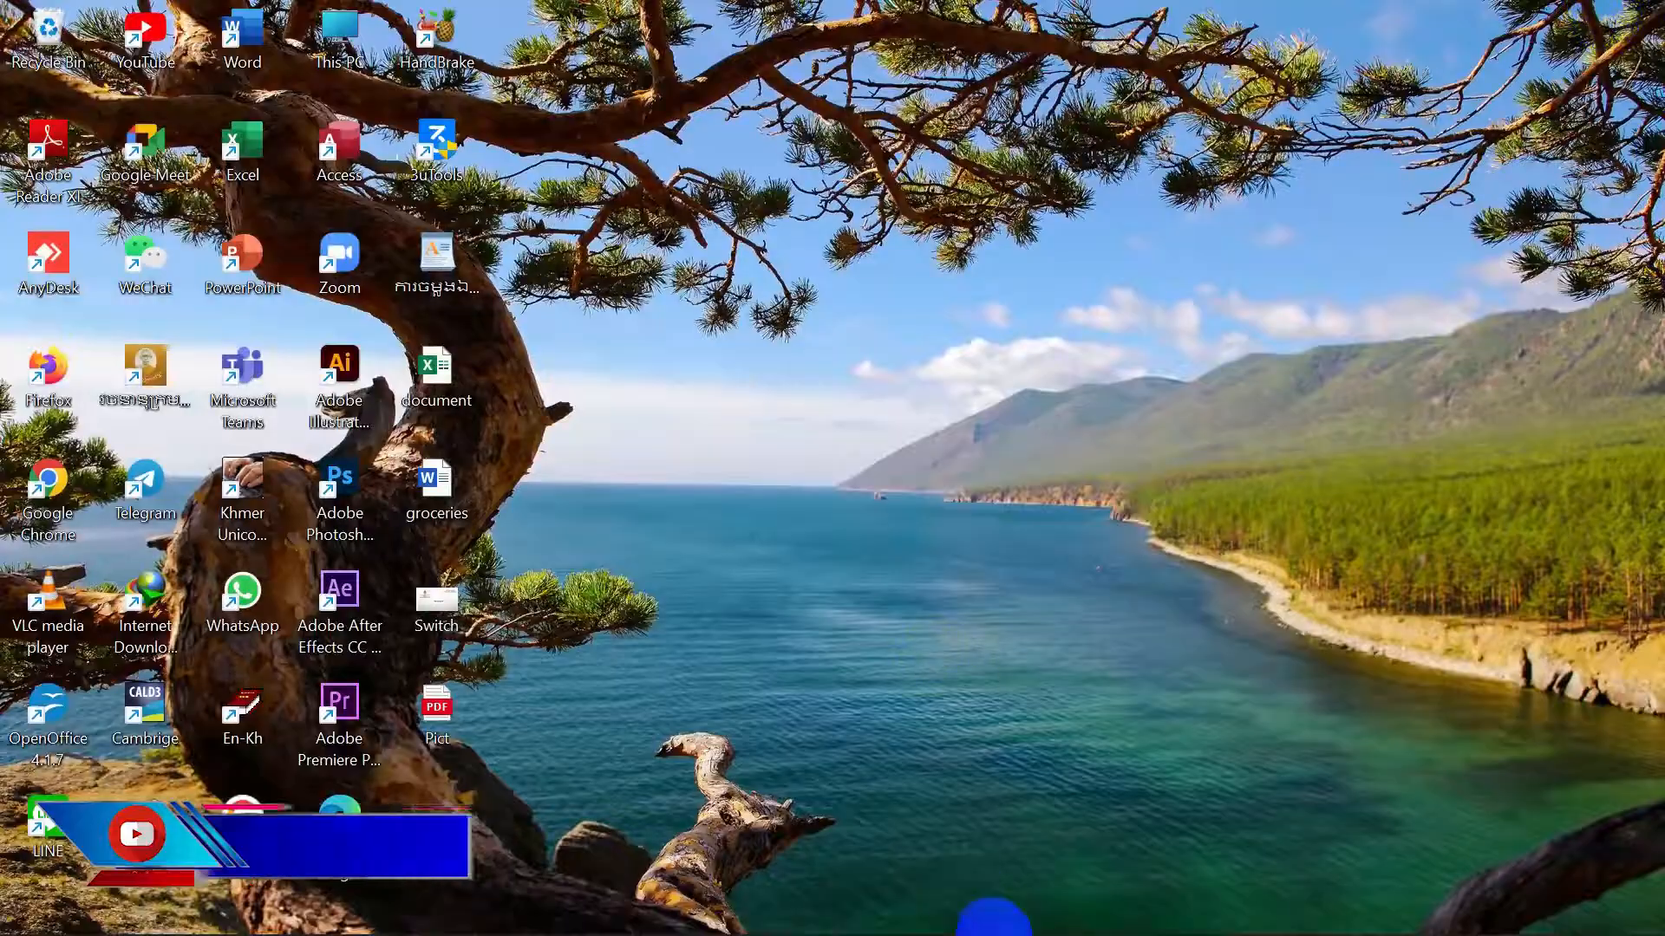
- Switch to Word, create a blank document, and insert the picture photo_2022-09-20_08-12-11 from the Telegram Desktop folder in Downloads
left_click(960, 918)
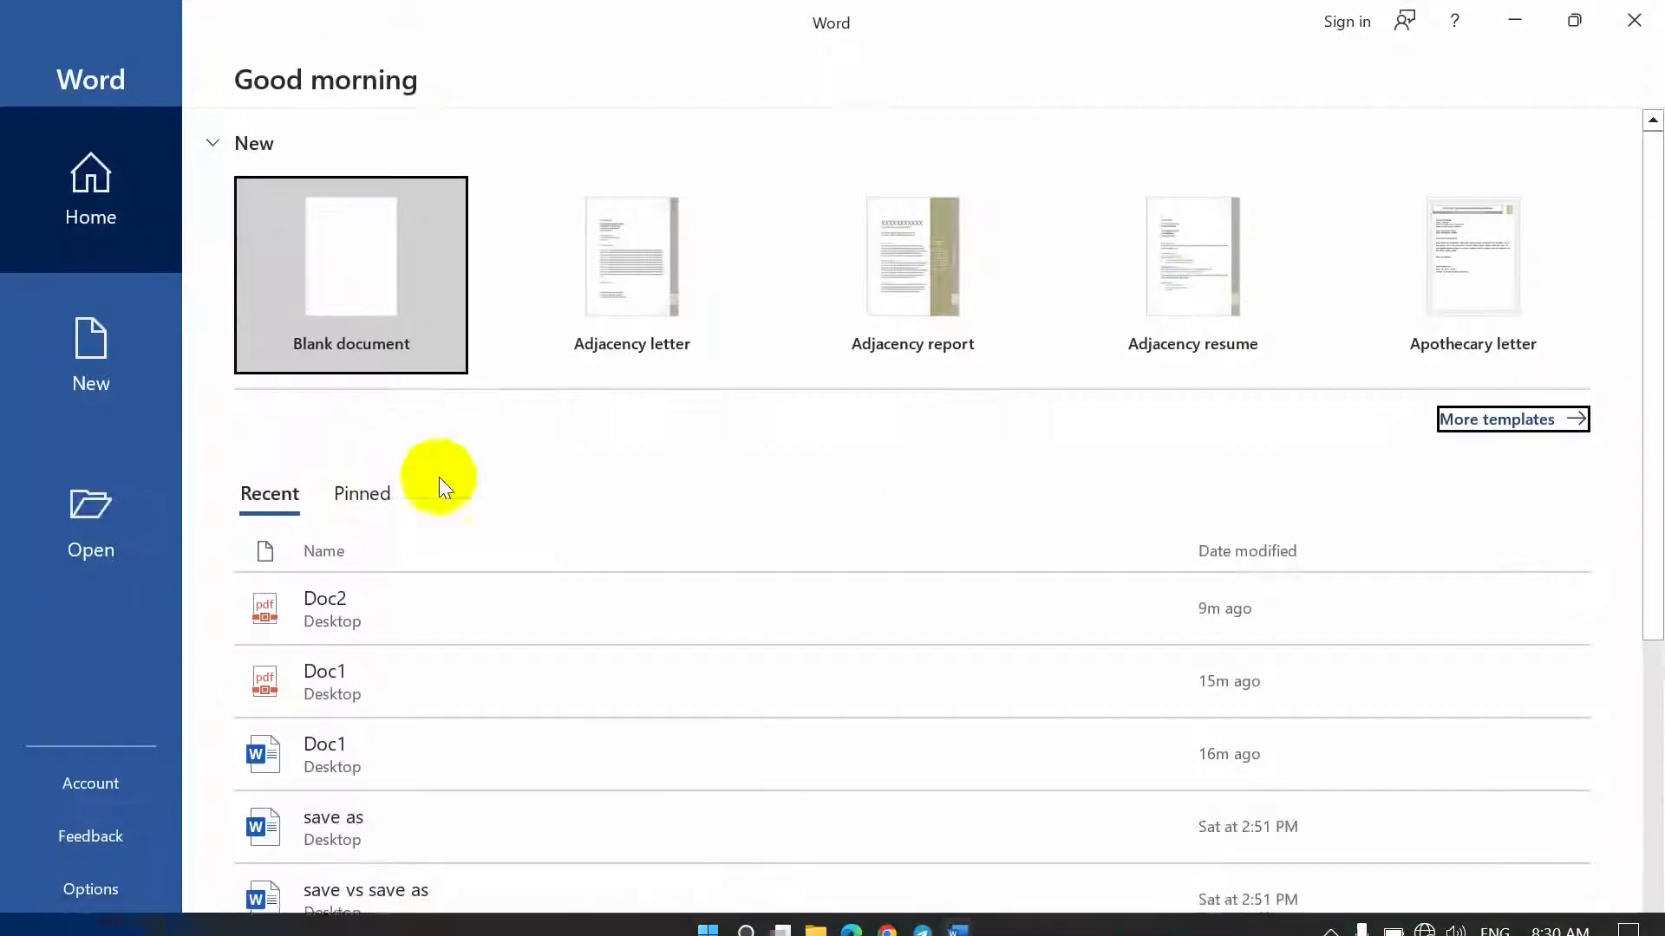
left_click(358, 293)
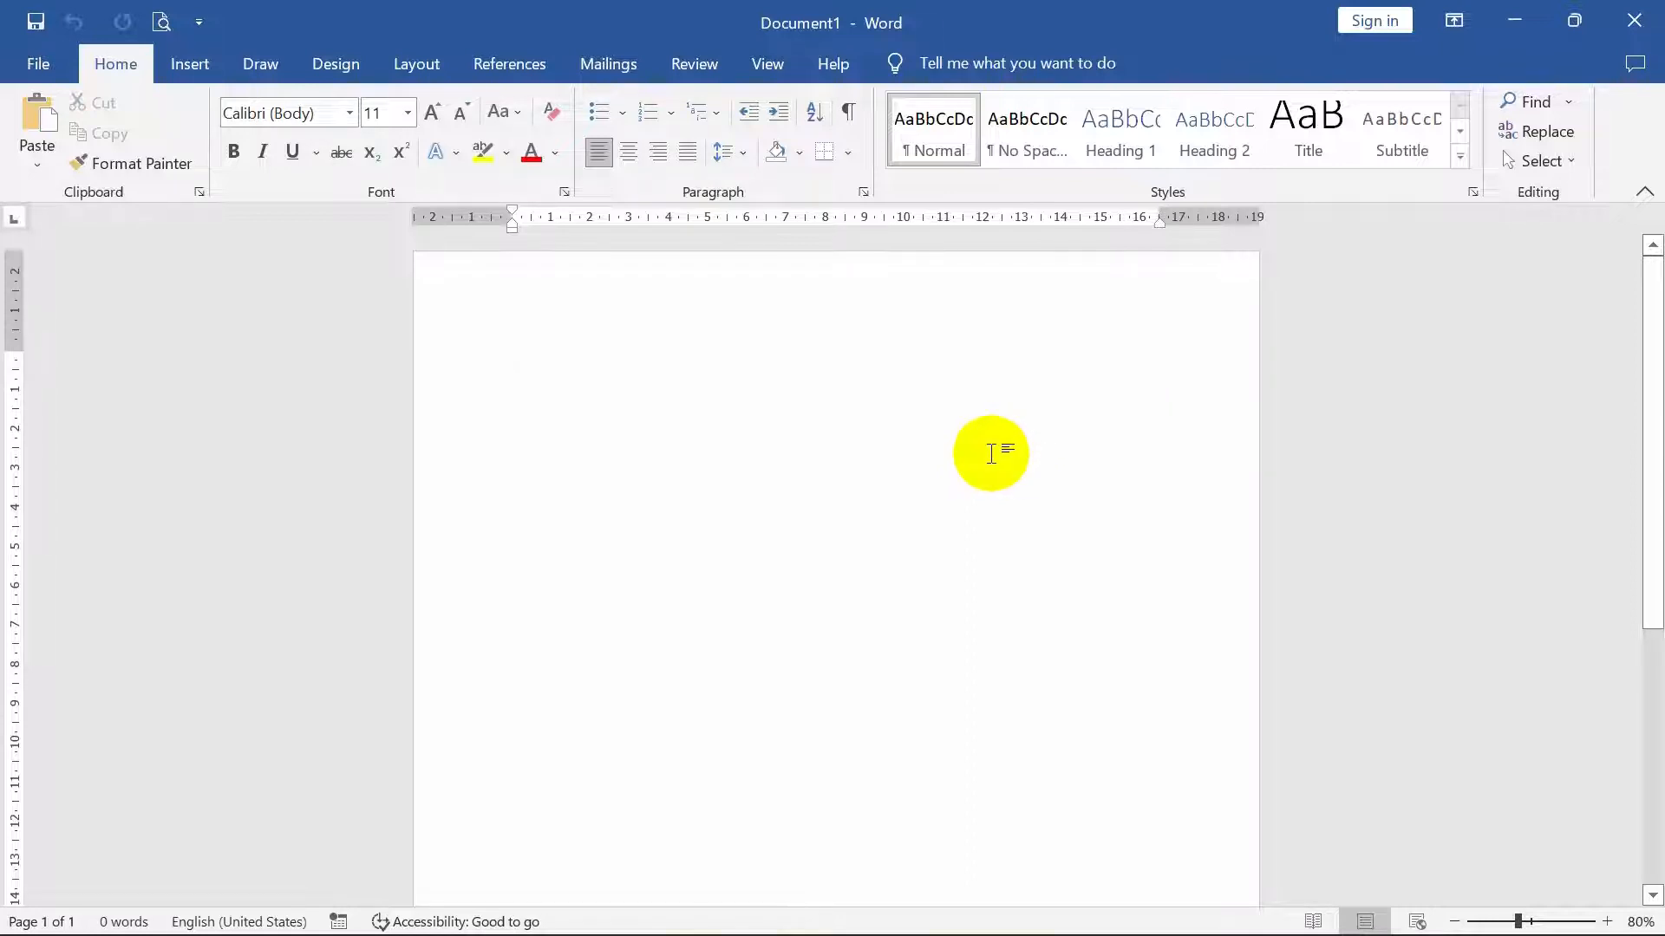
left_click(186, 69)
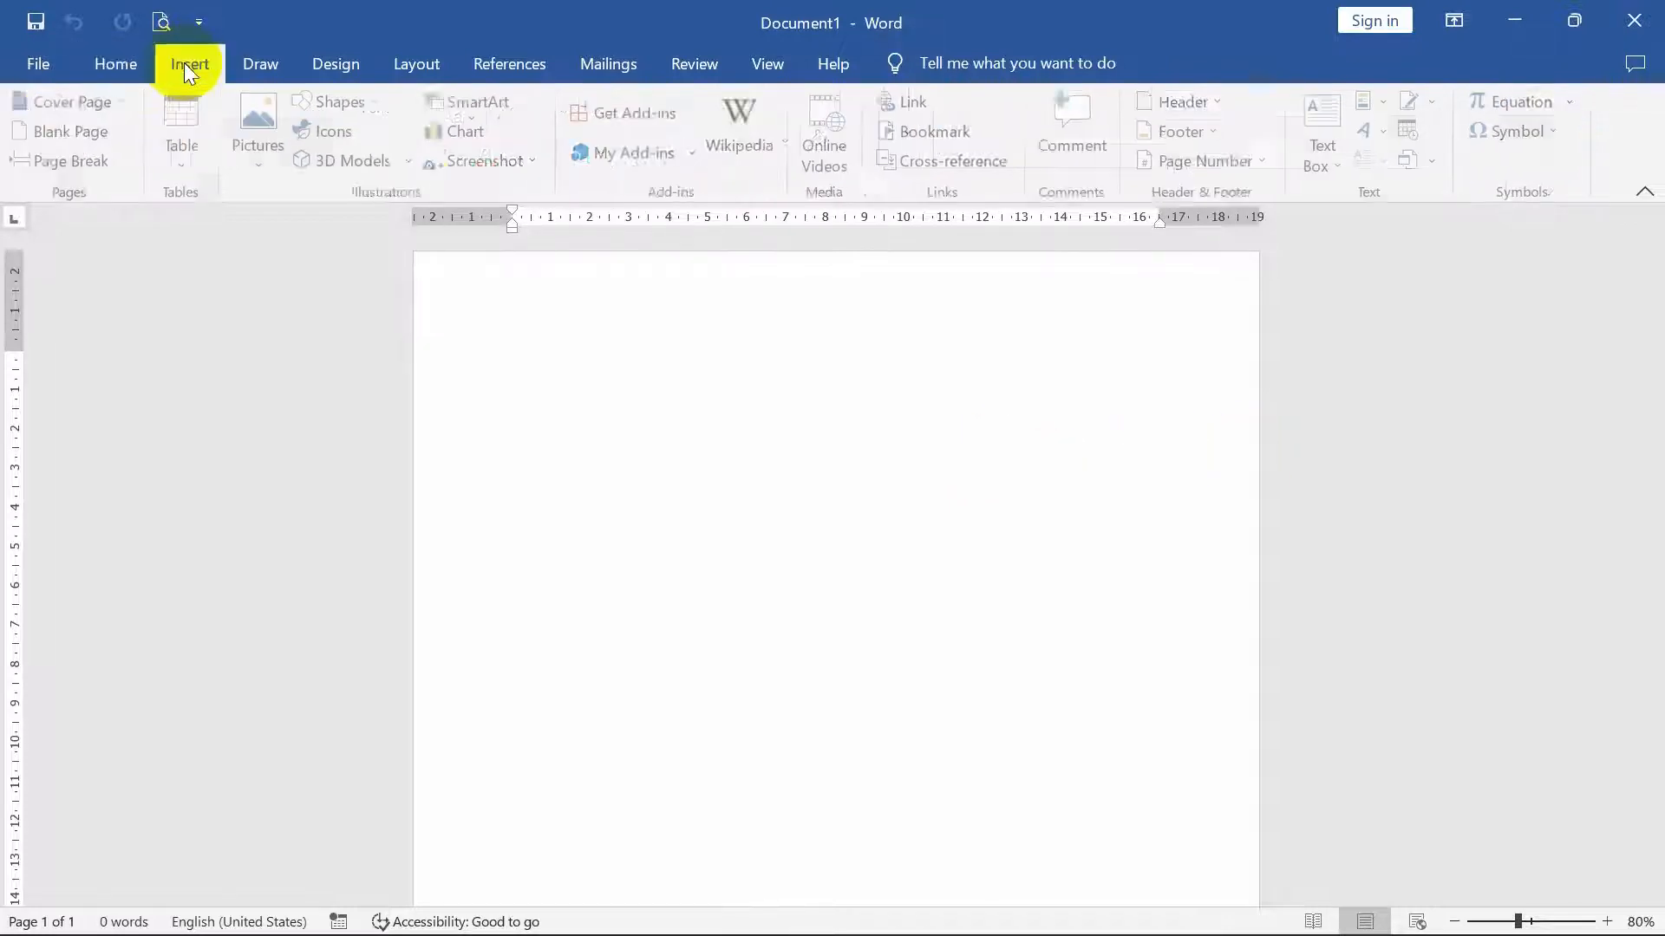
left_click(280, 156)
left_click(295, 229)
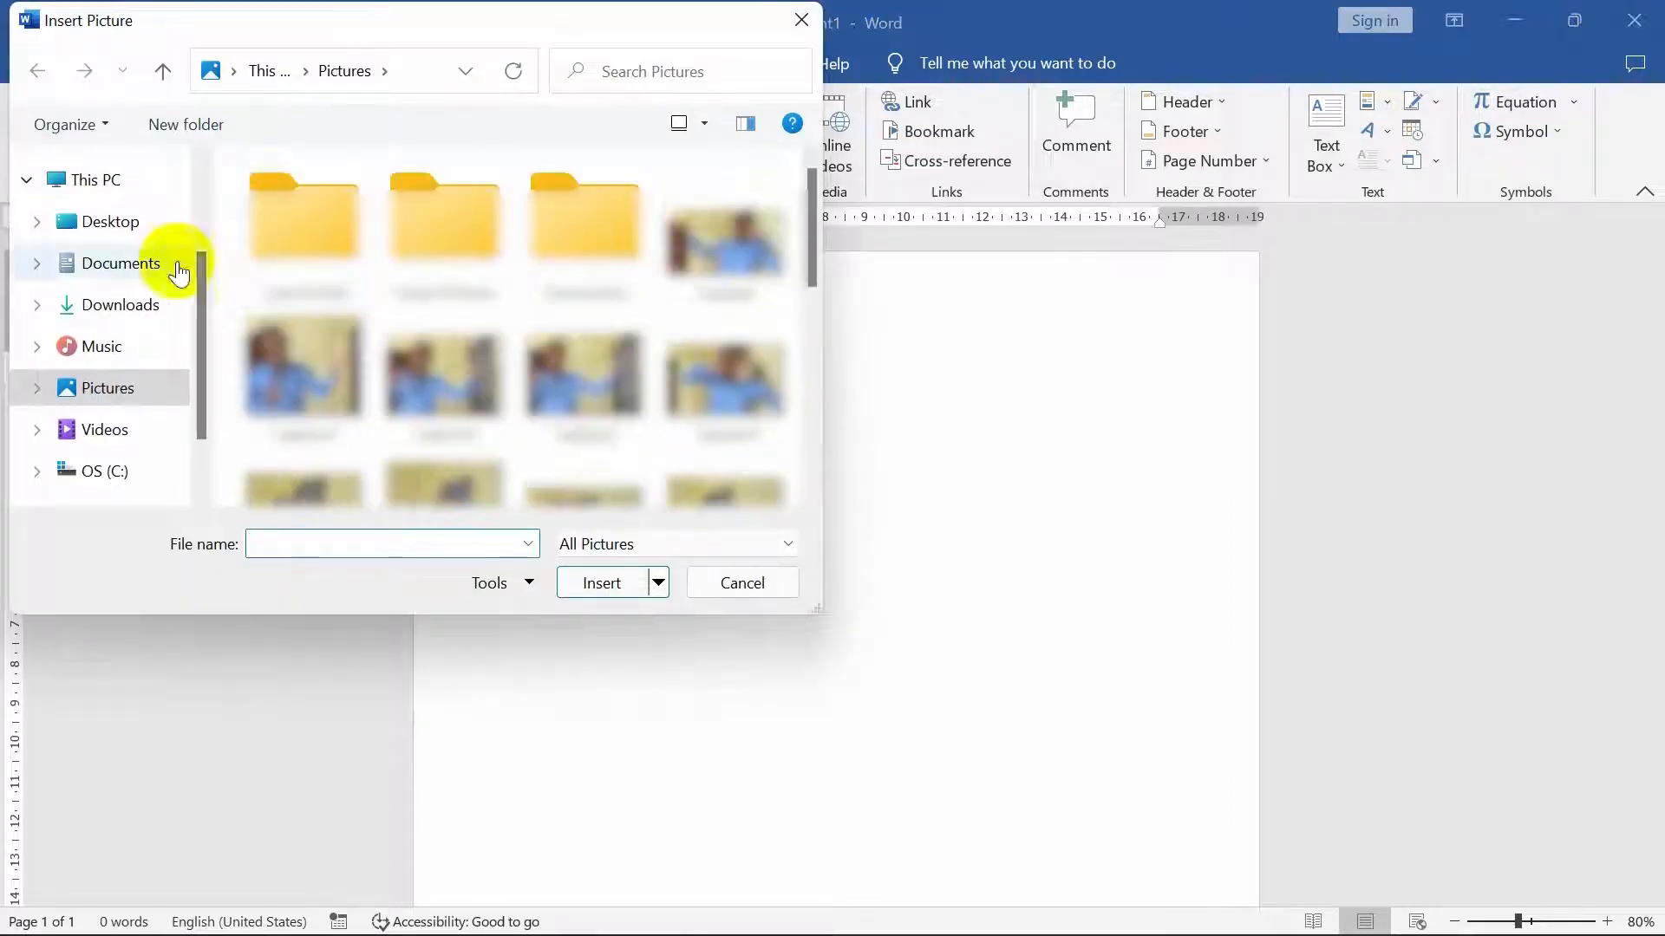
left_click(126, 308)
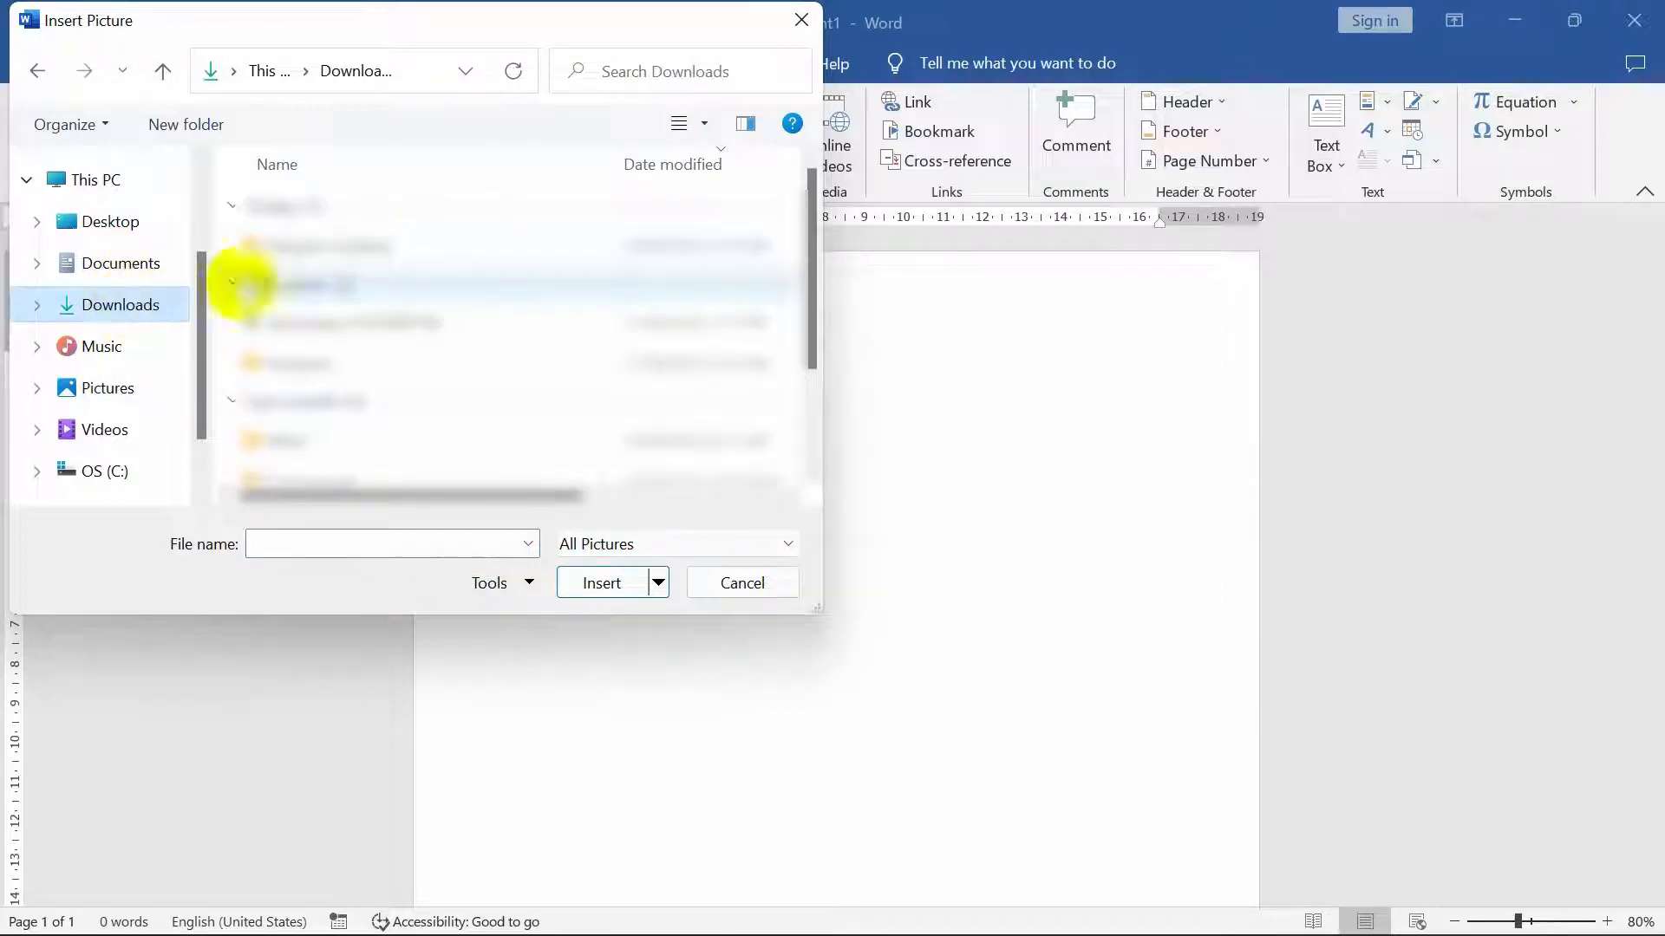
double_click(295, 243)
scroll(542, 307, "down", 5)
scroll(486, 303, "down", 2)
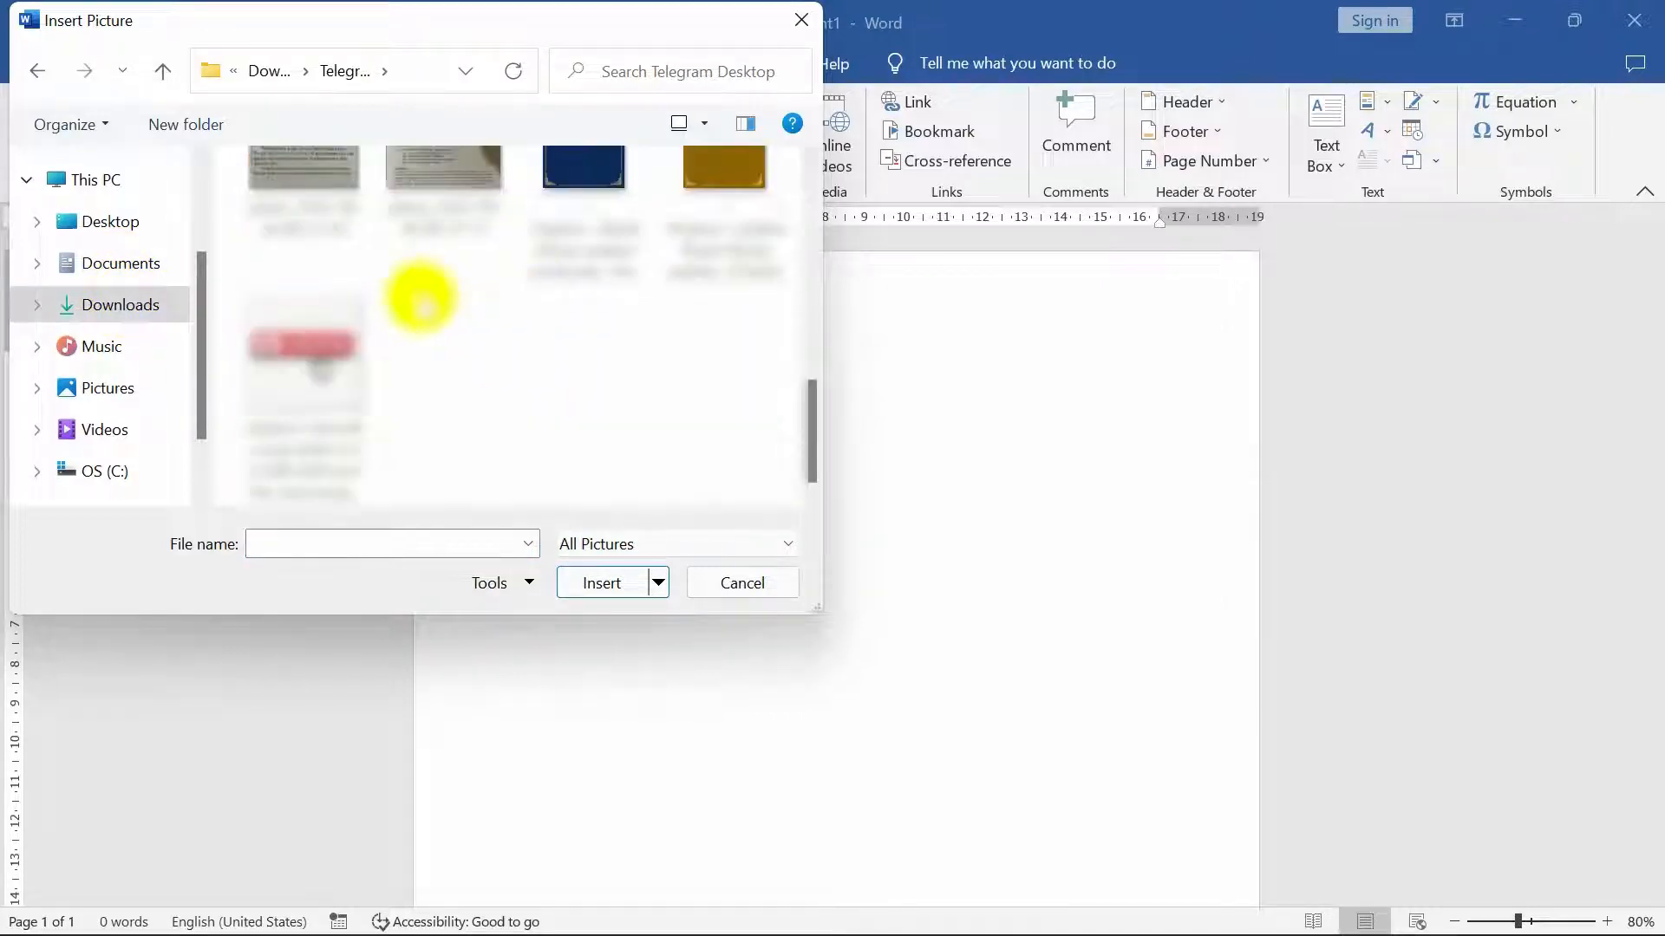
scroll(412, 298, "up", 2)
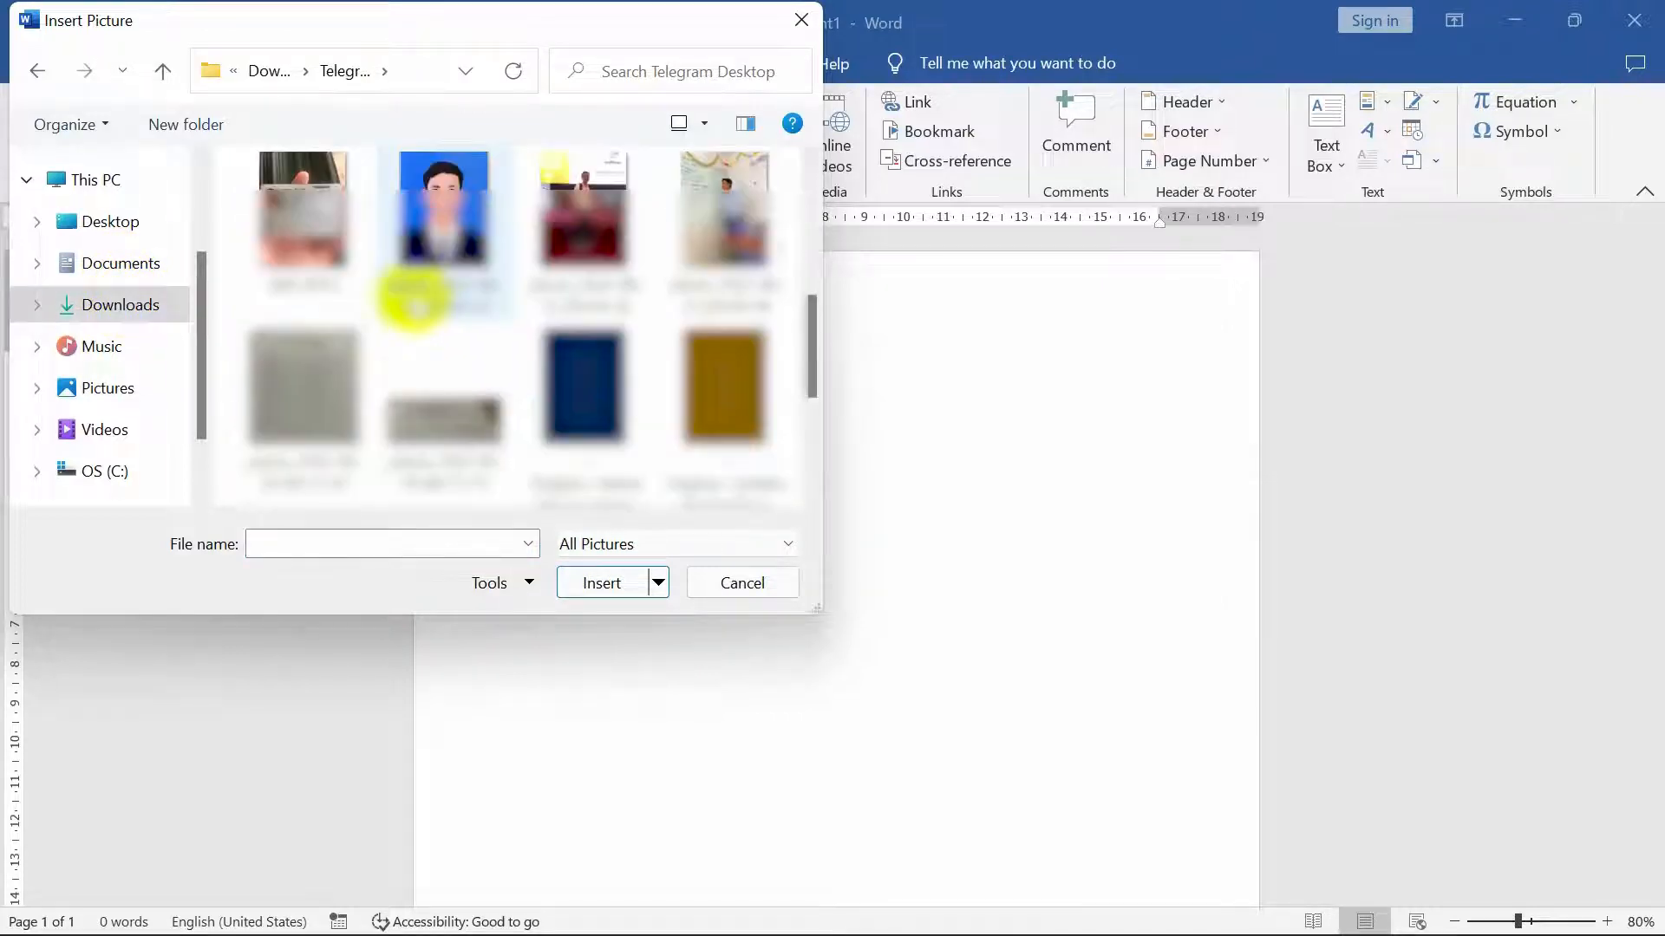
left_click(441, 390)
left_click(607, 581)
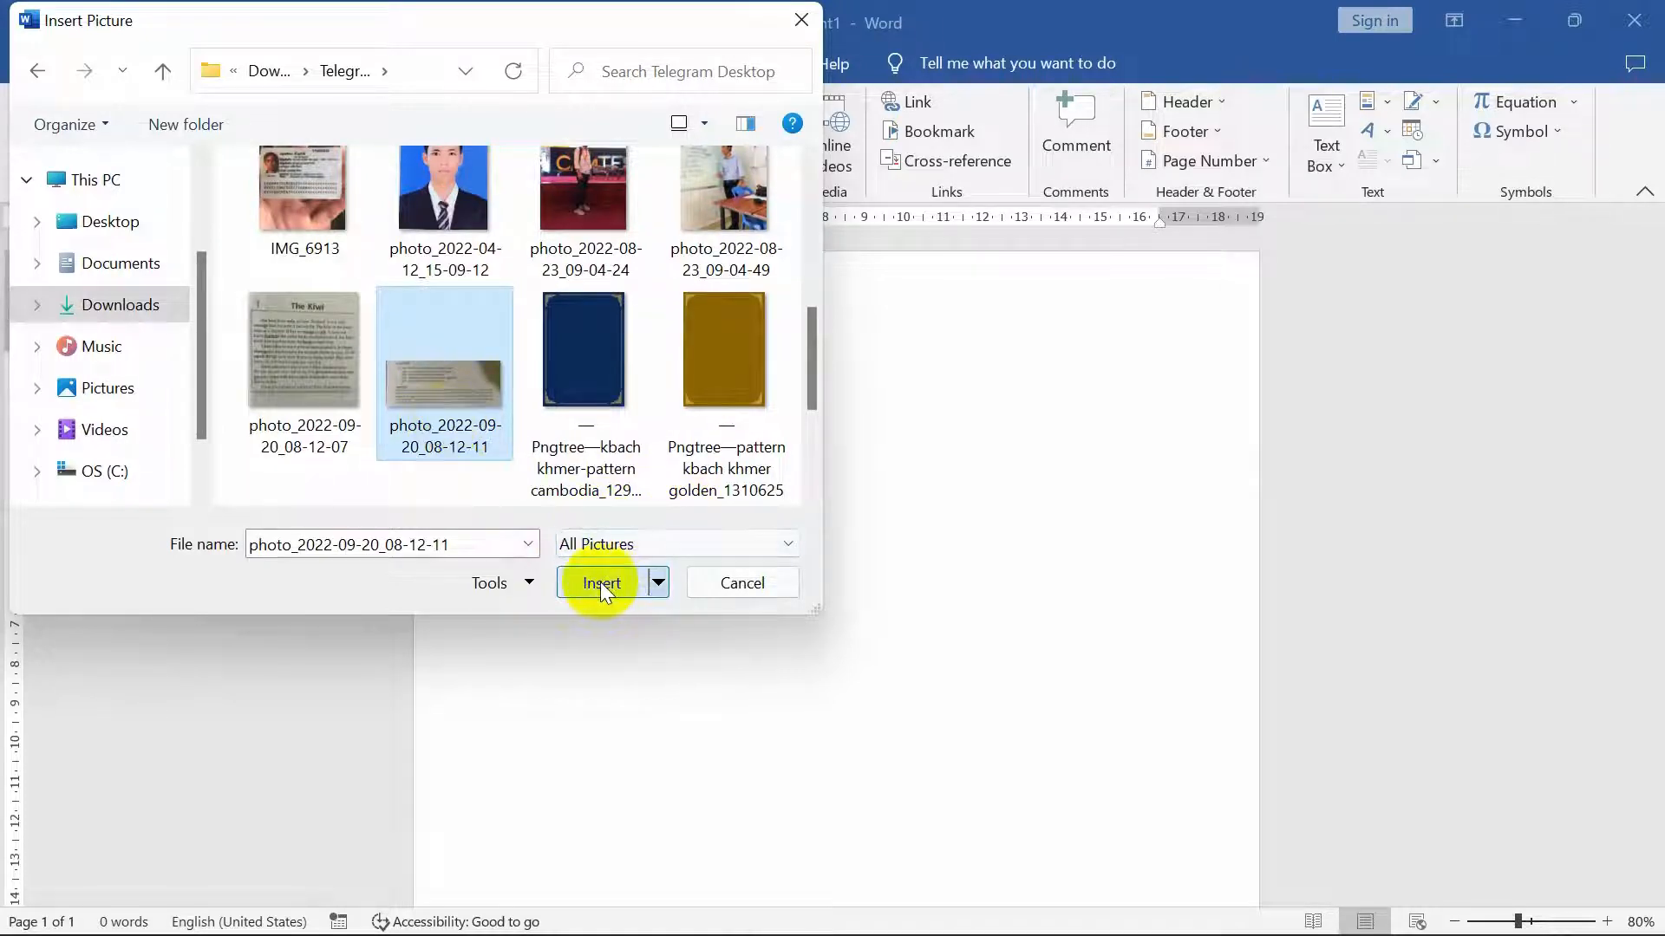
left_click(600, 582)
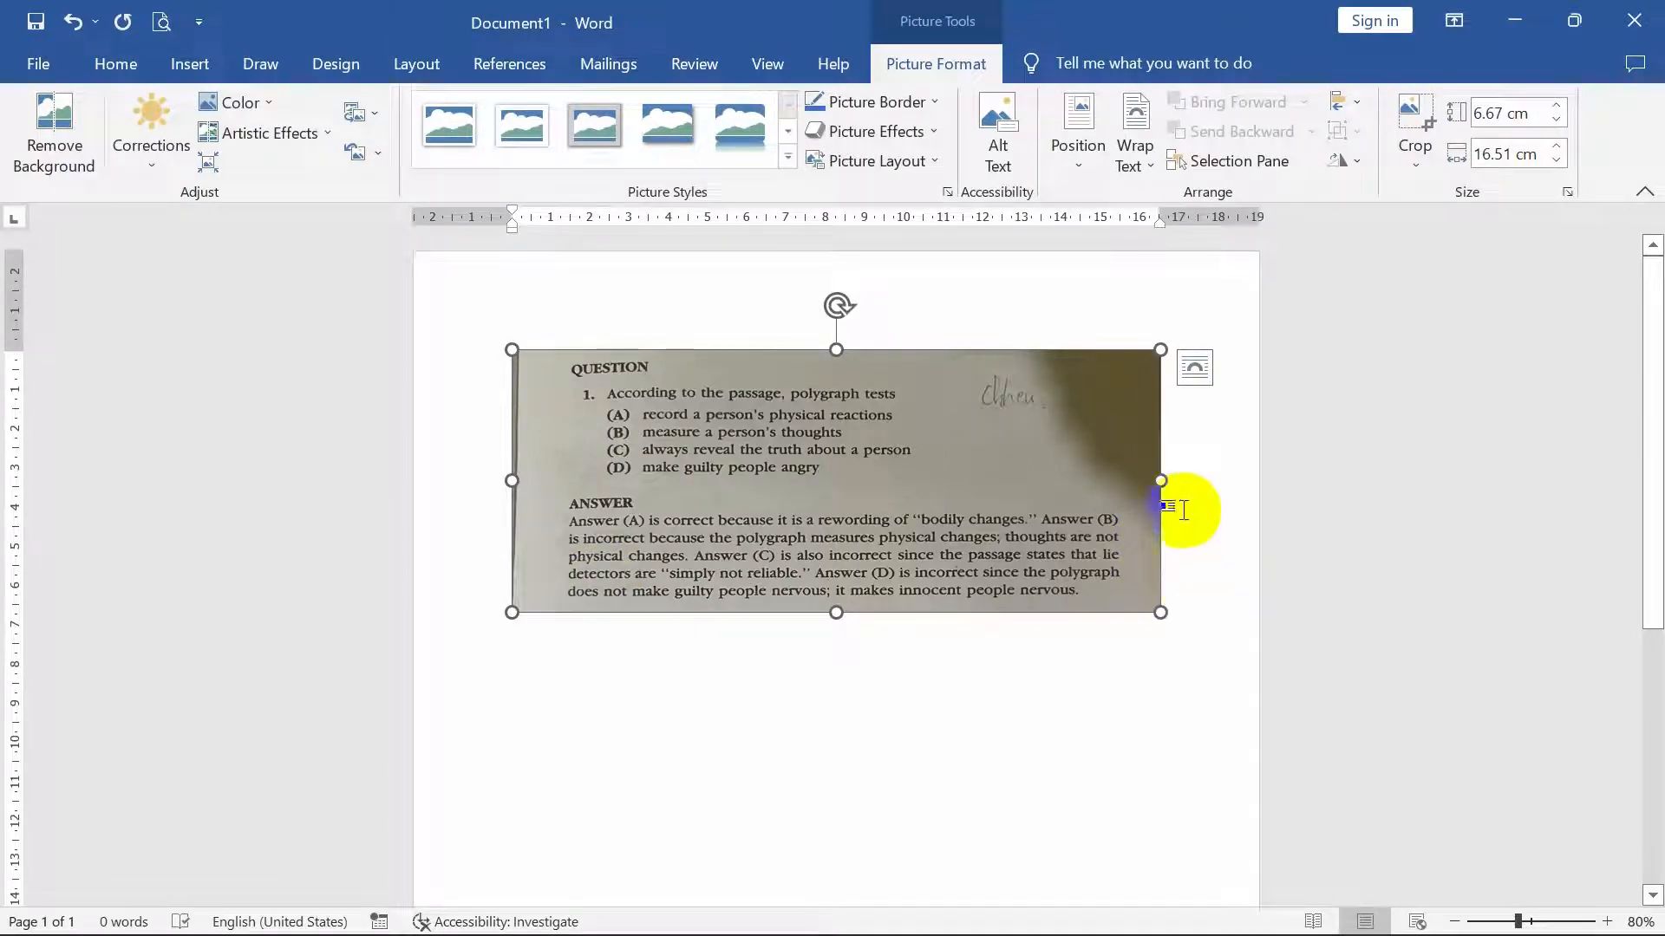
- Enlarge the inserted picture to about 17.07 cm wide and 7.09 cm high
left_click_drag(1162, 480, 1183, 480)
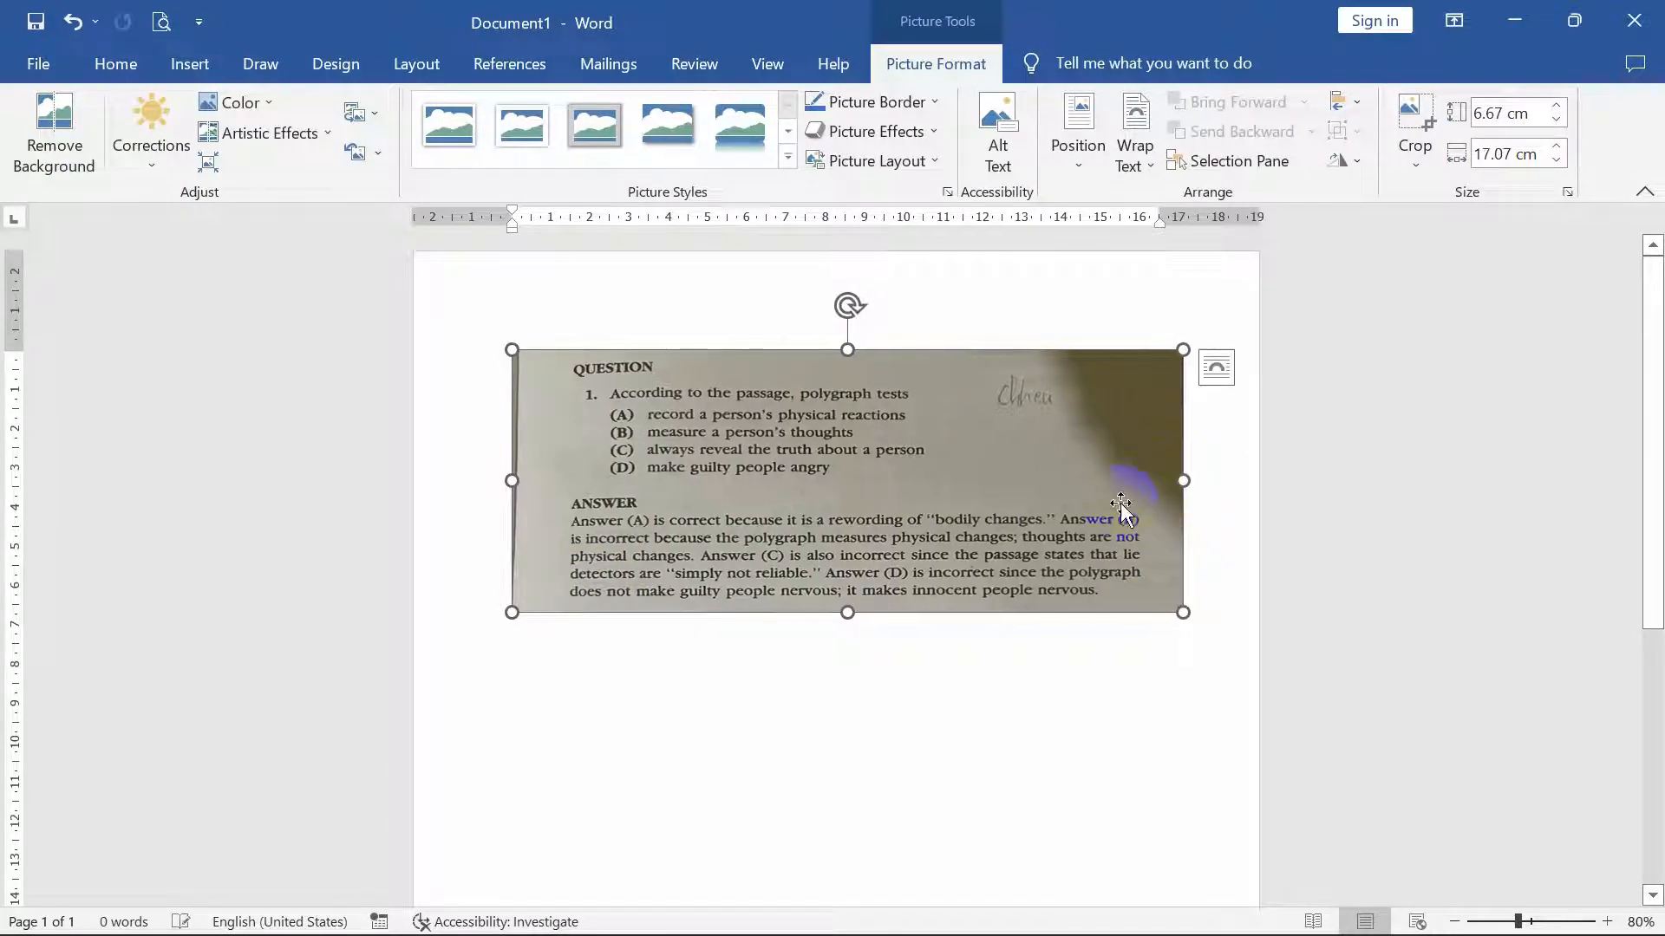
left_click_drag(847, 613, 848, 629)
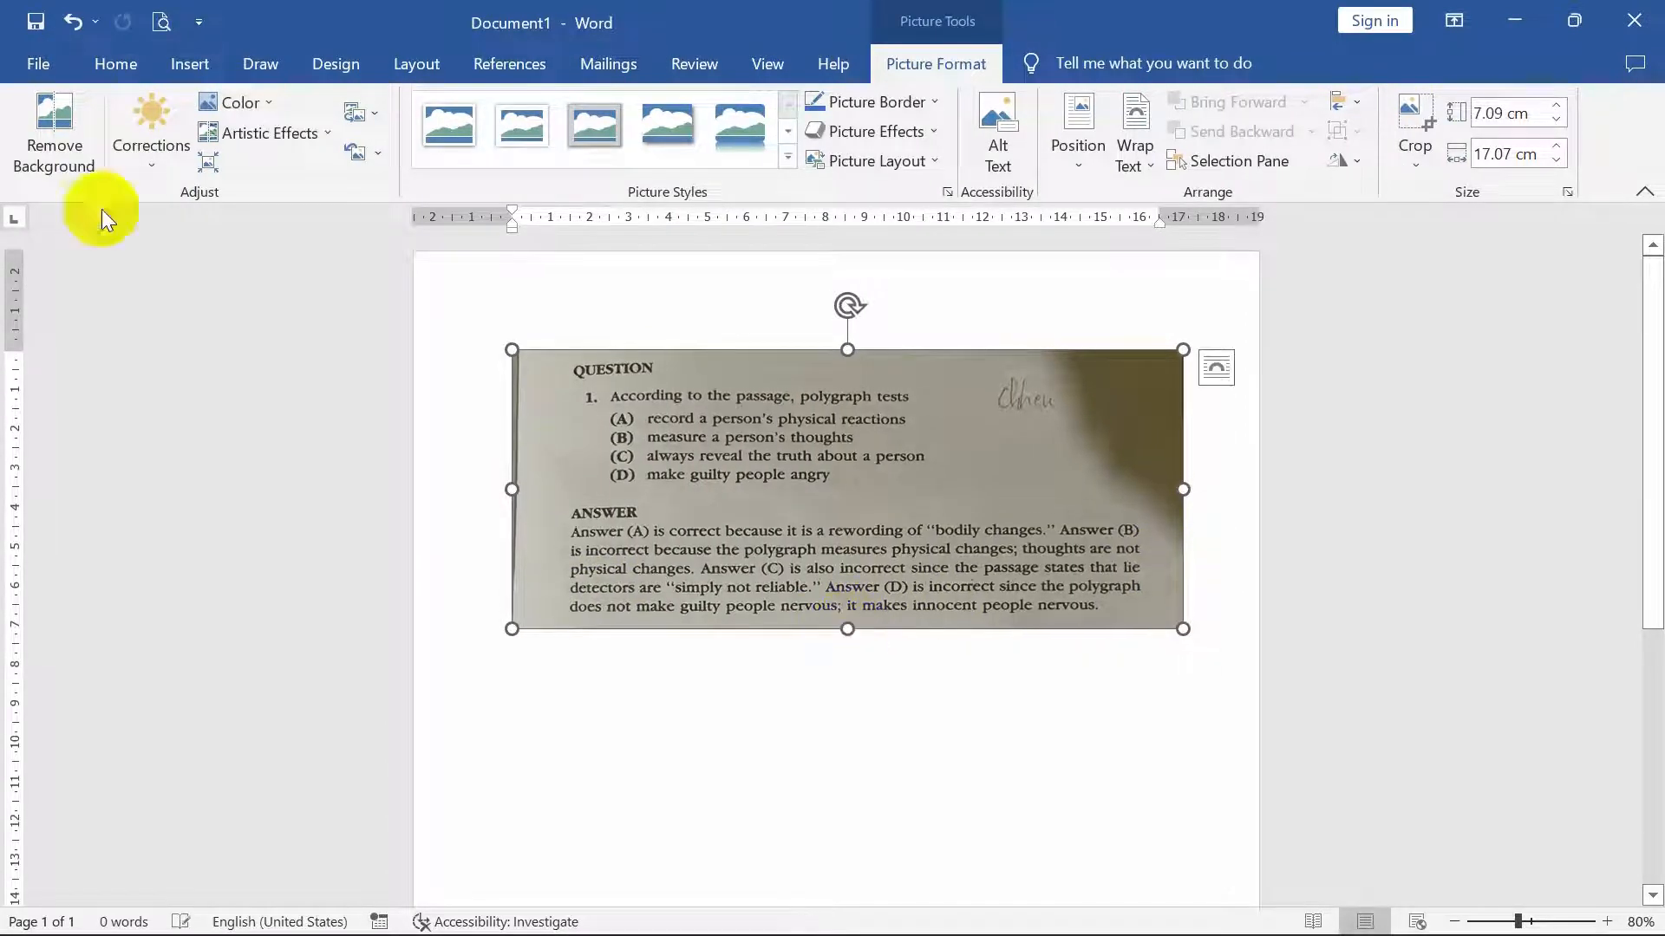
- Try saving the document with PDF as its file type, cancel the save, and return to the document
left_click(45, 63)
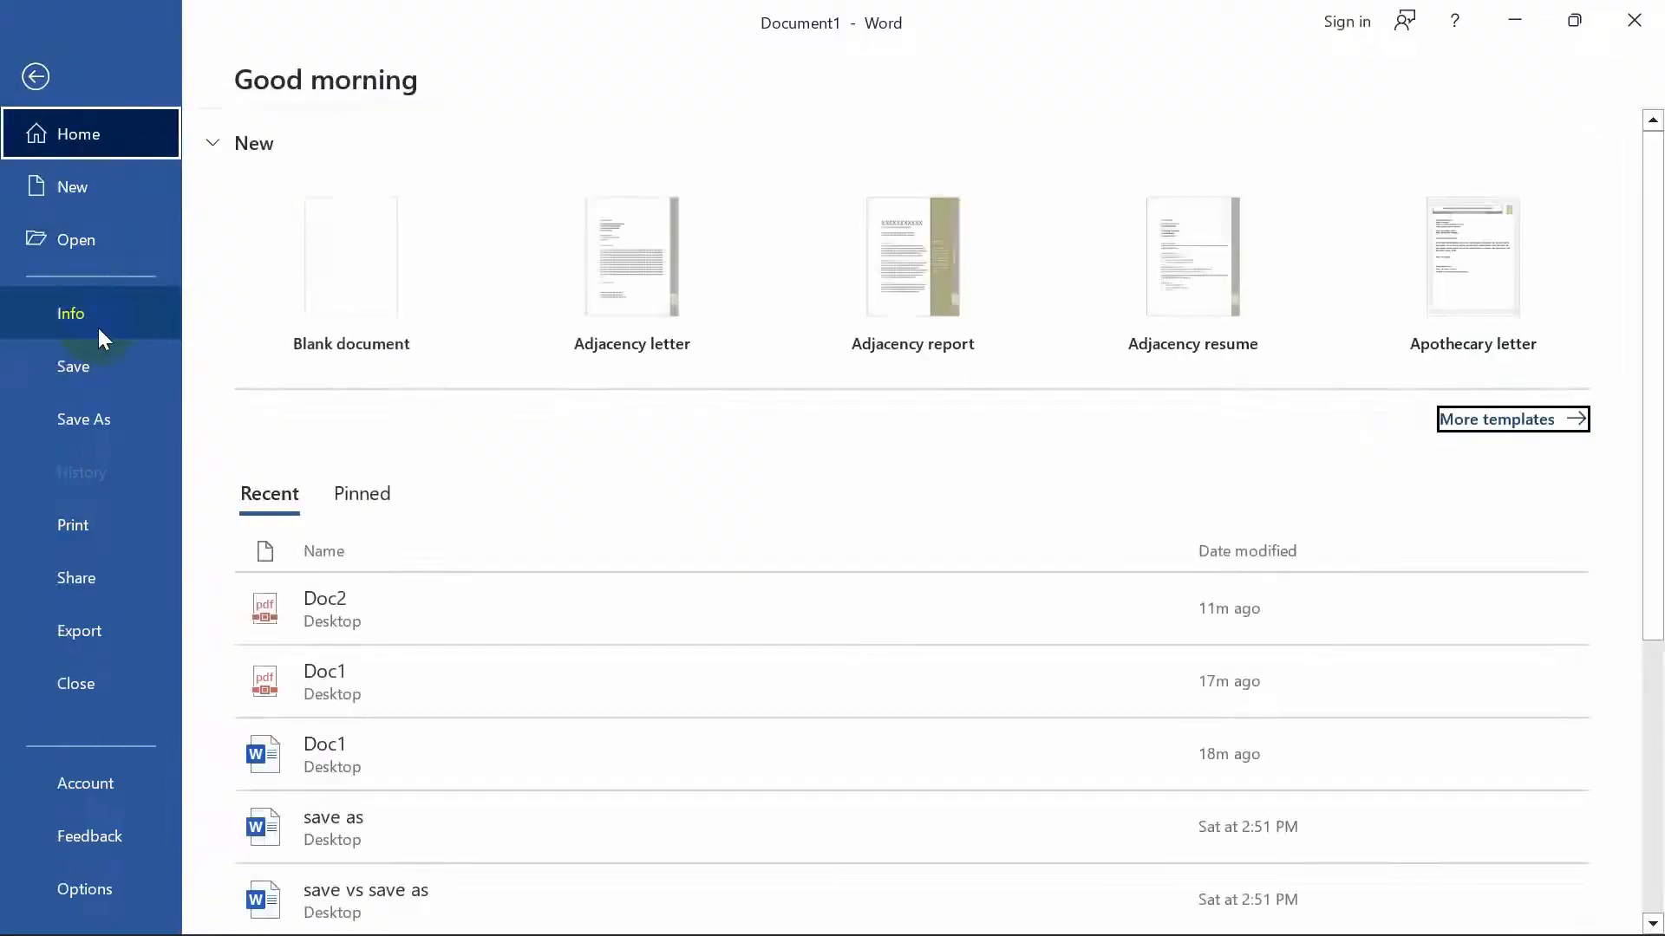
left_click(109, 417)
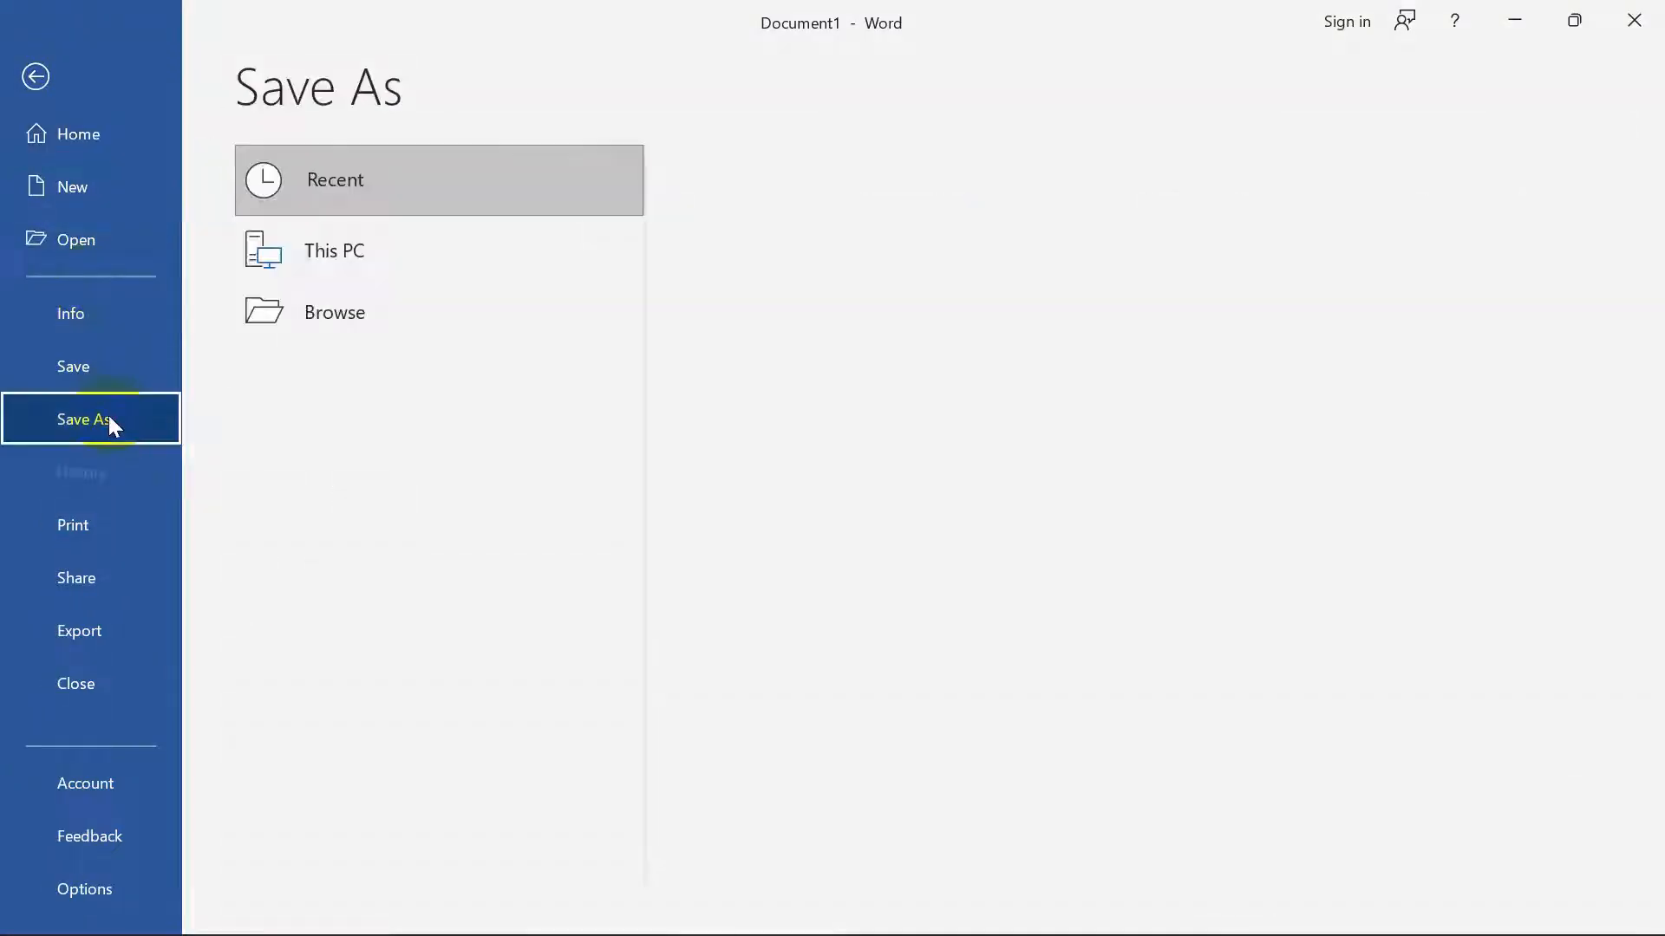
left_click(362, 388)
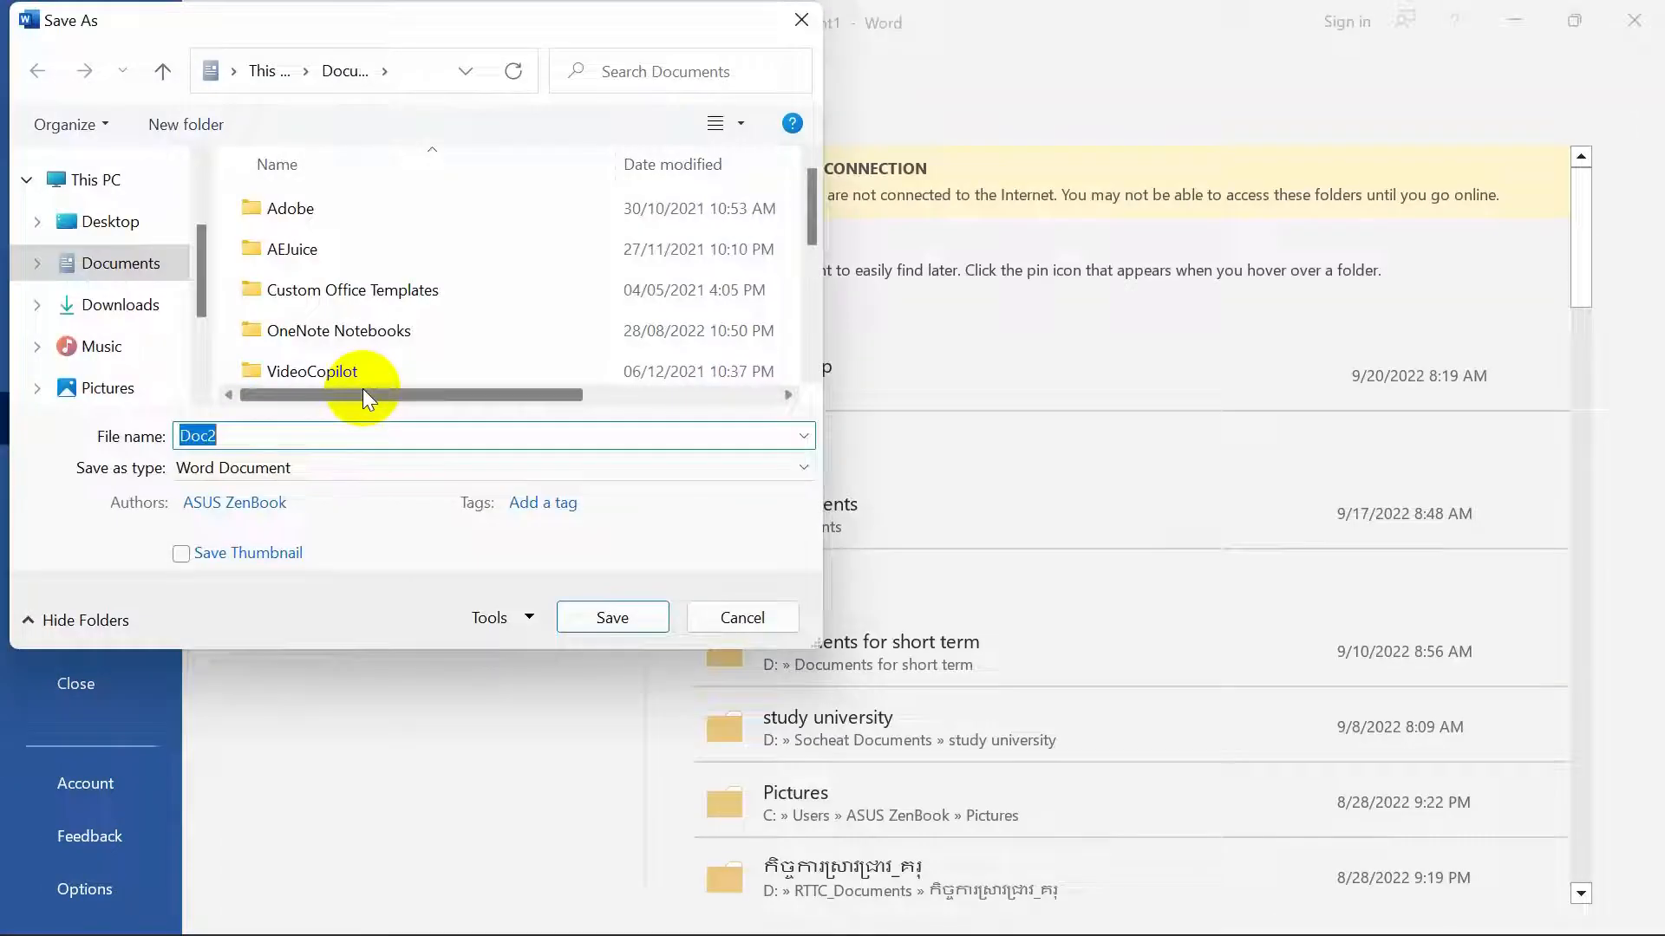
left_click(299, 473)
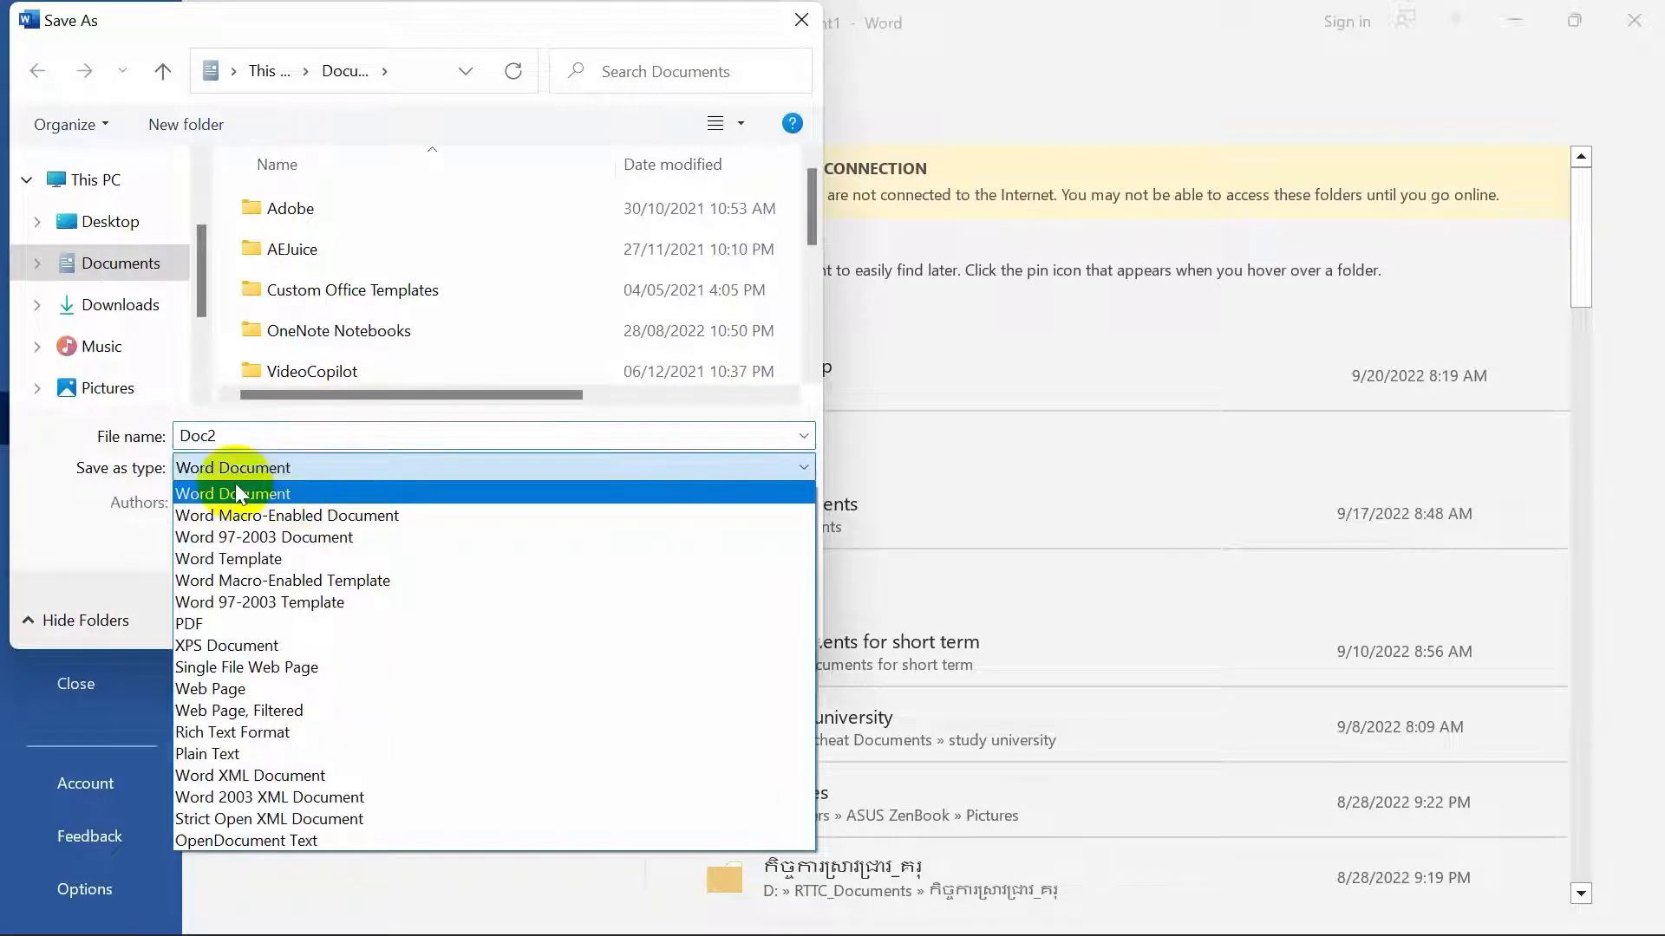
left_click(215, 625)
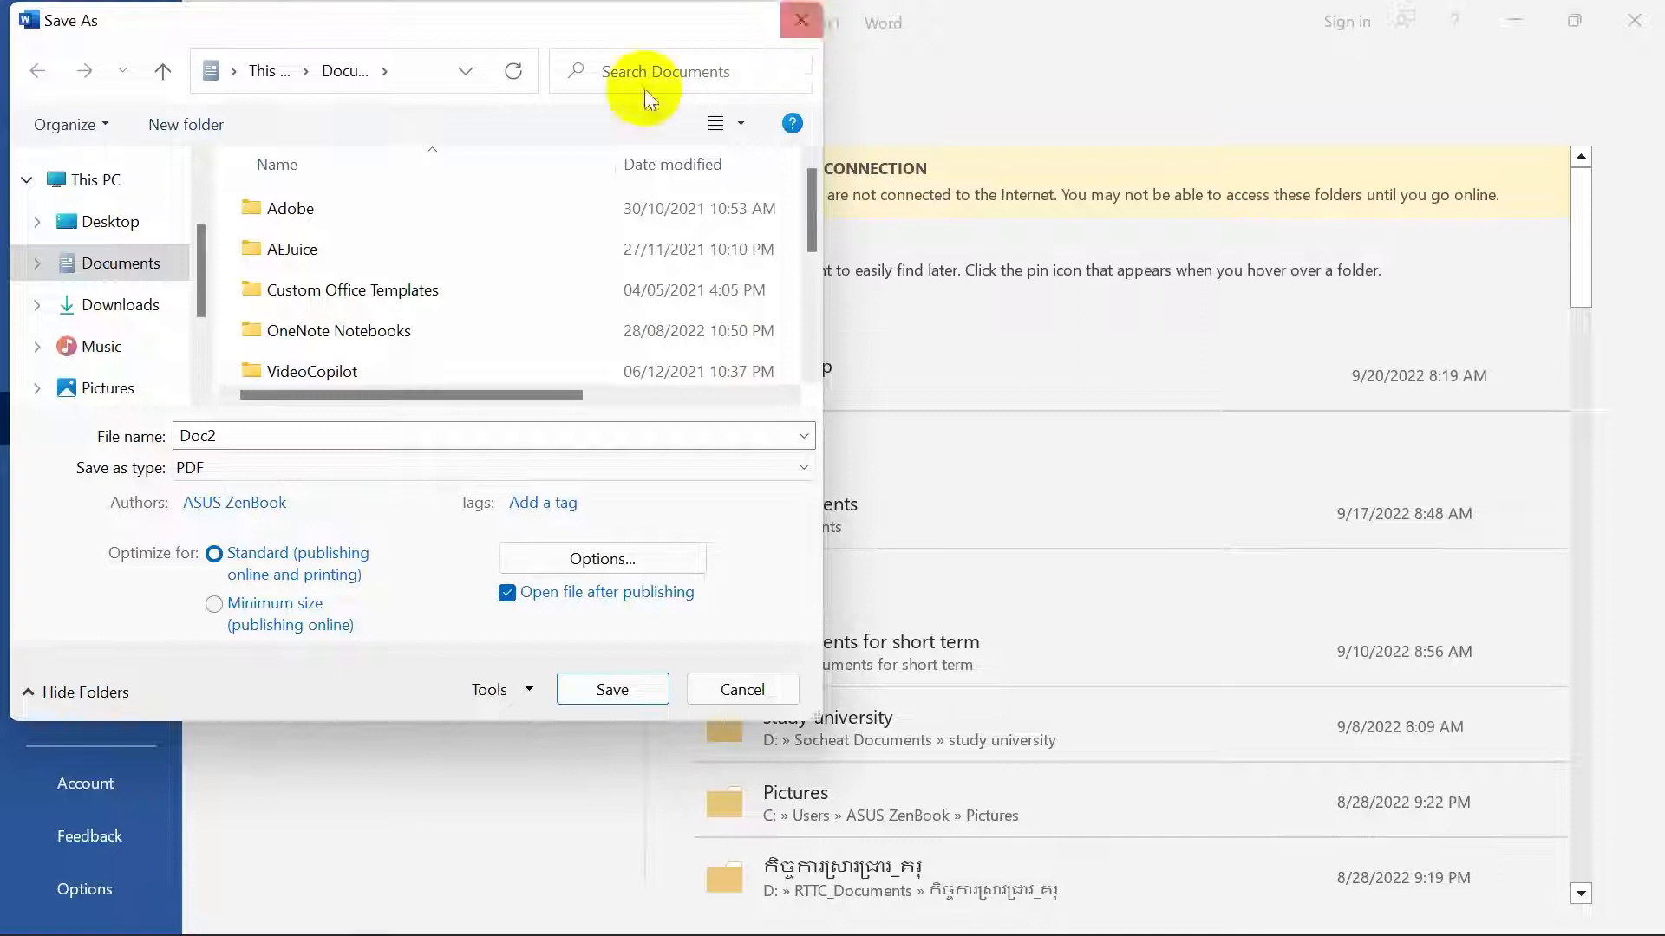
left_click(802, 21)
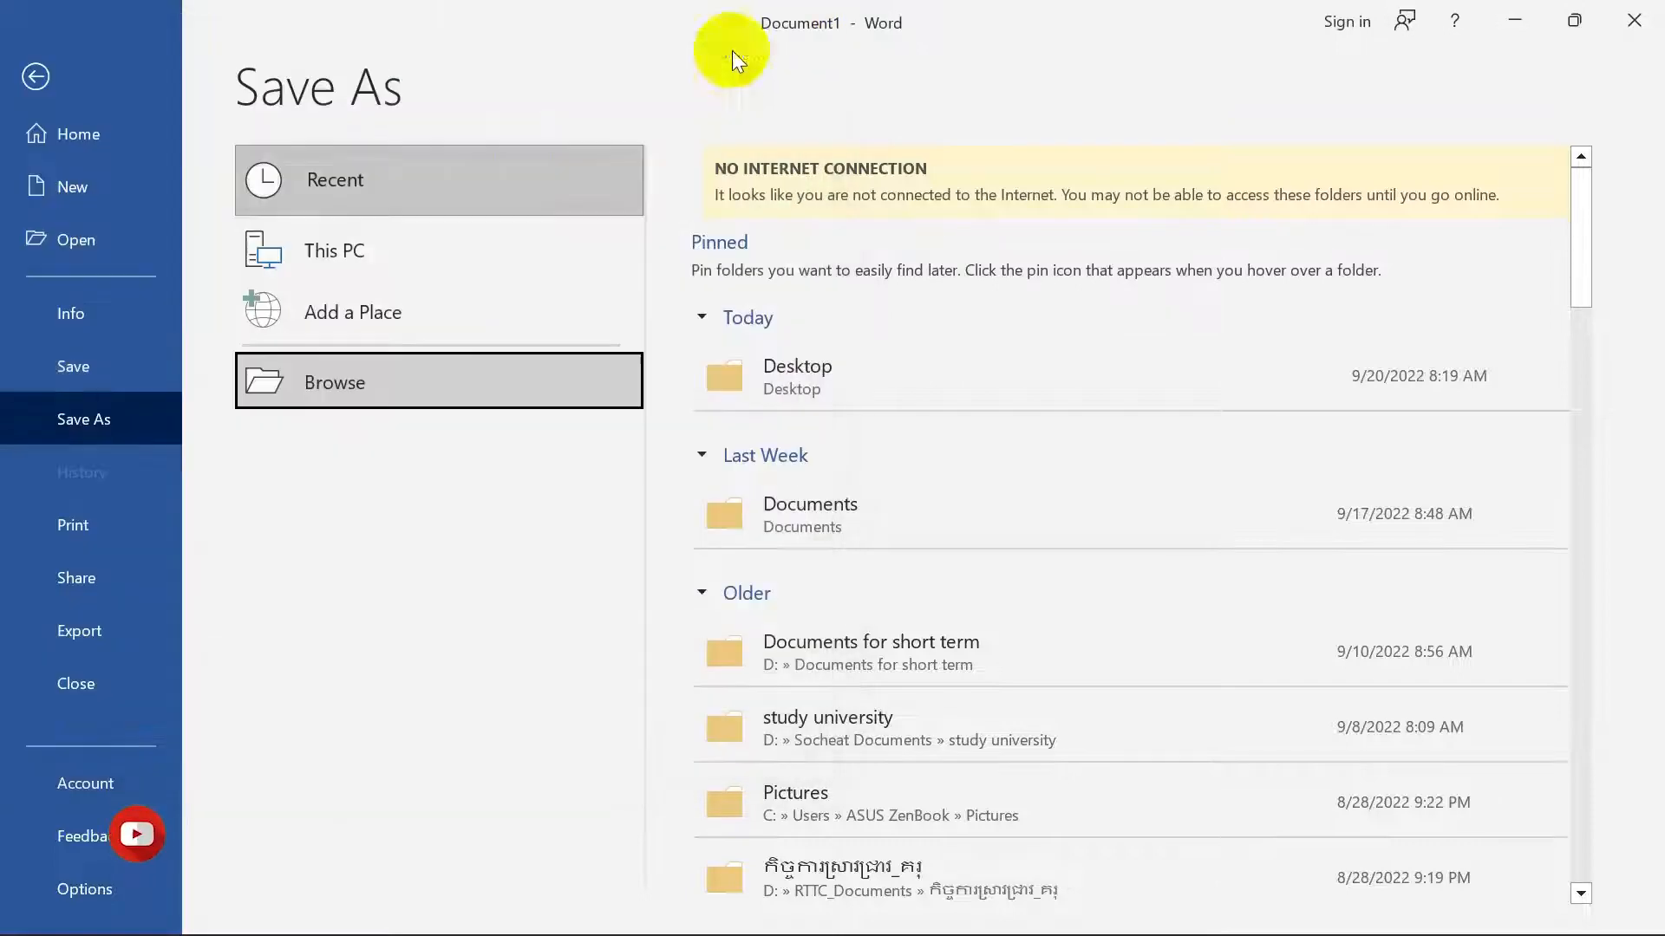
left_click(29, 69)
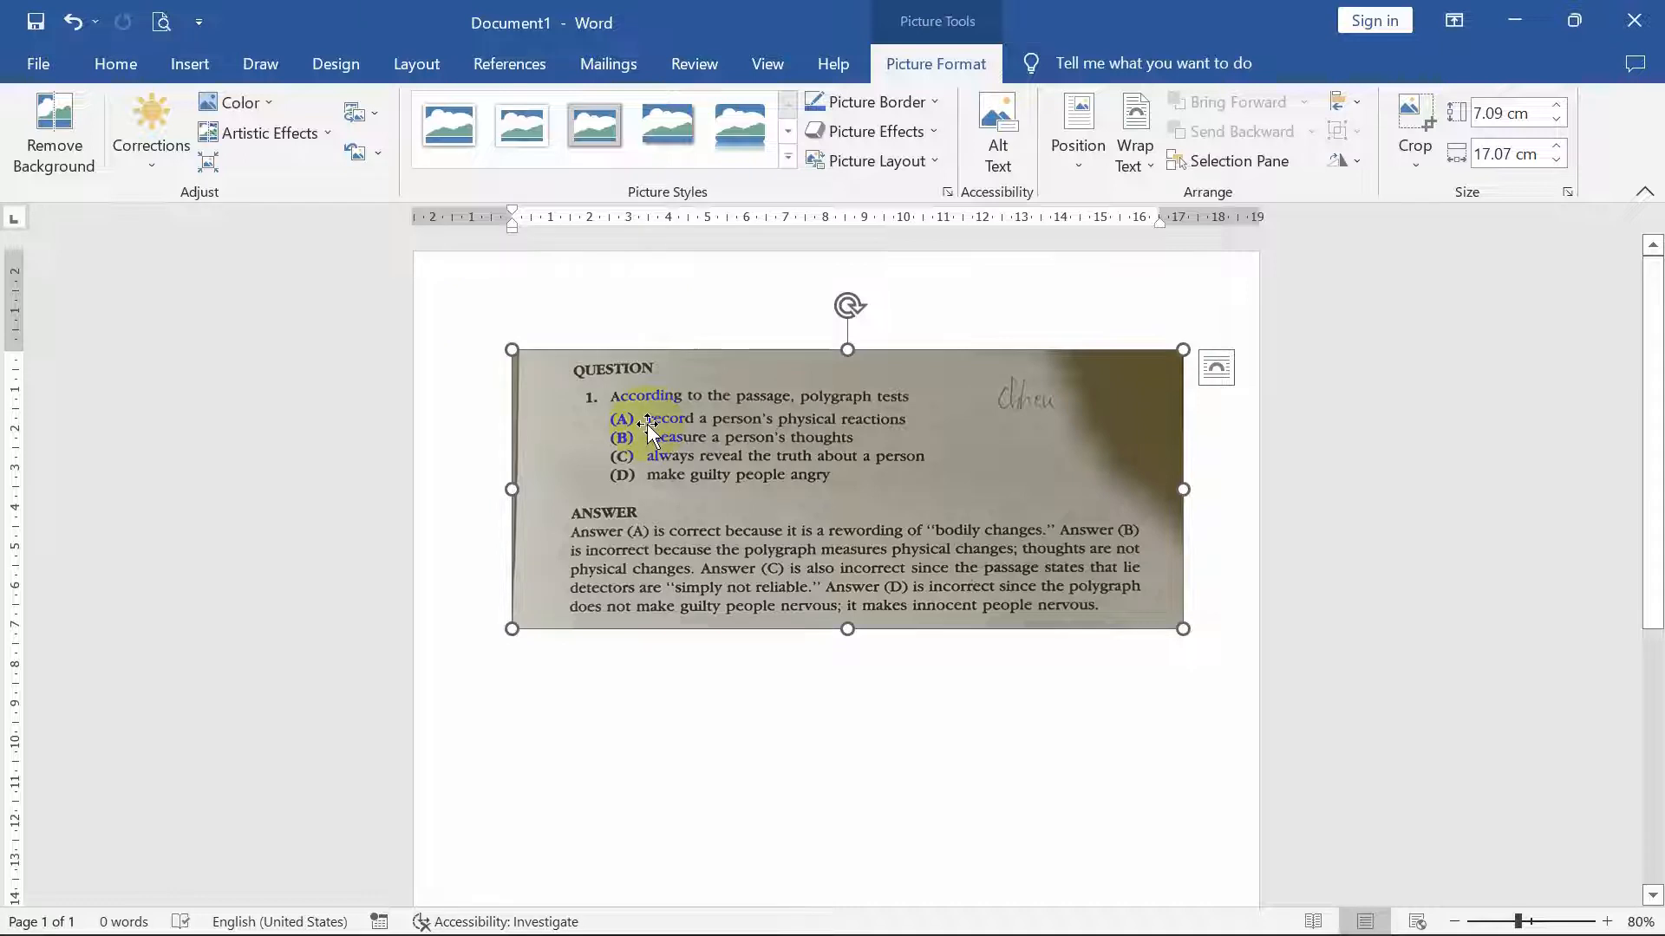
- Close the picture document without saving its changes
left_click(1635, 20)
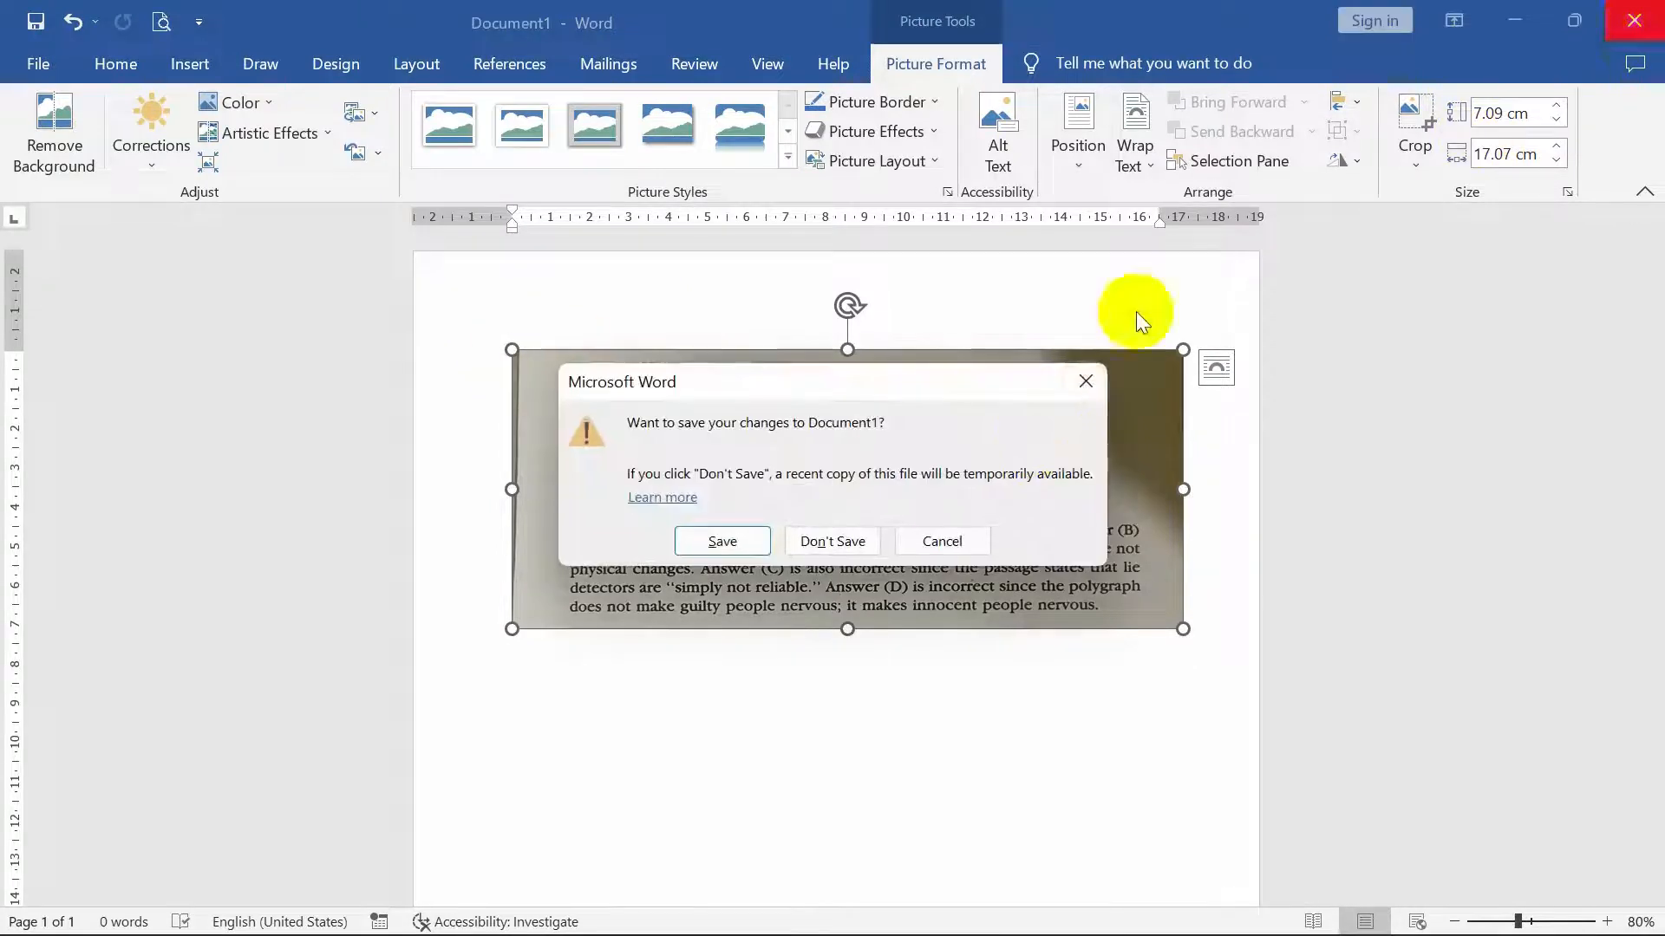
left_click(878, 546)
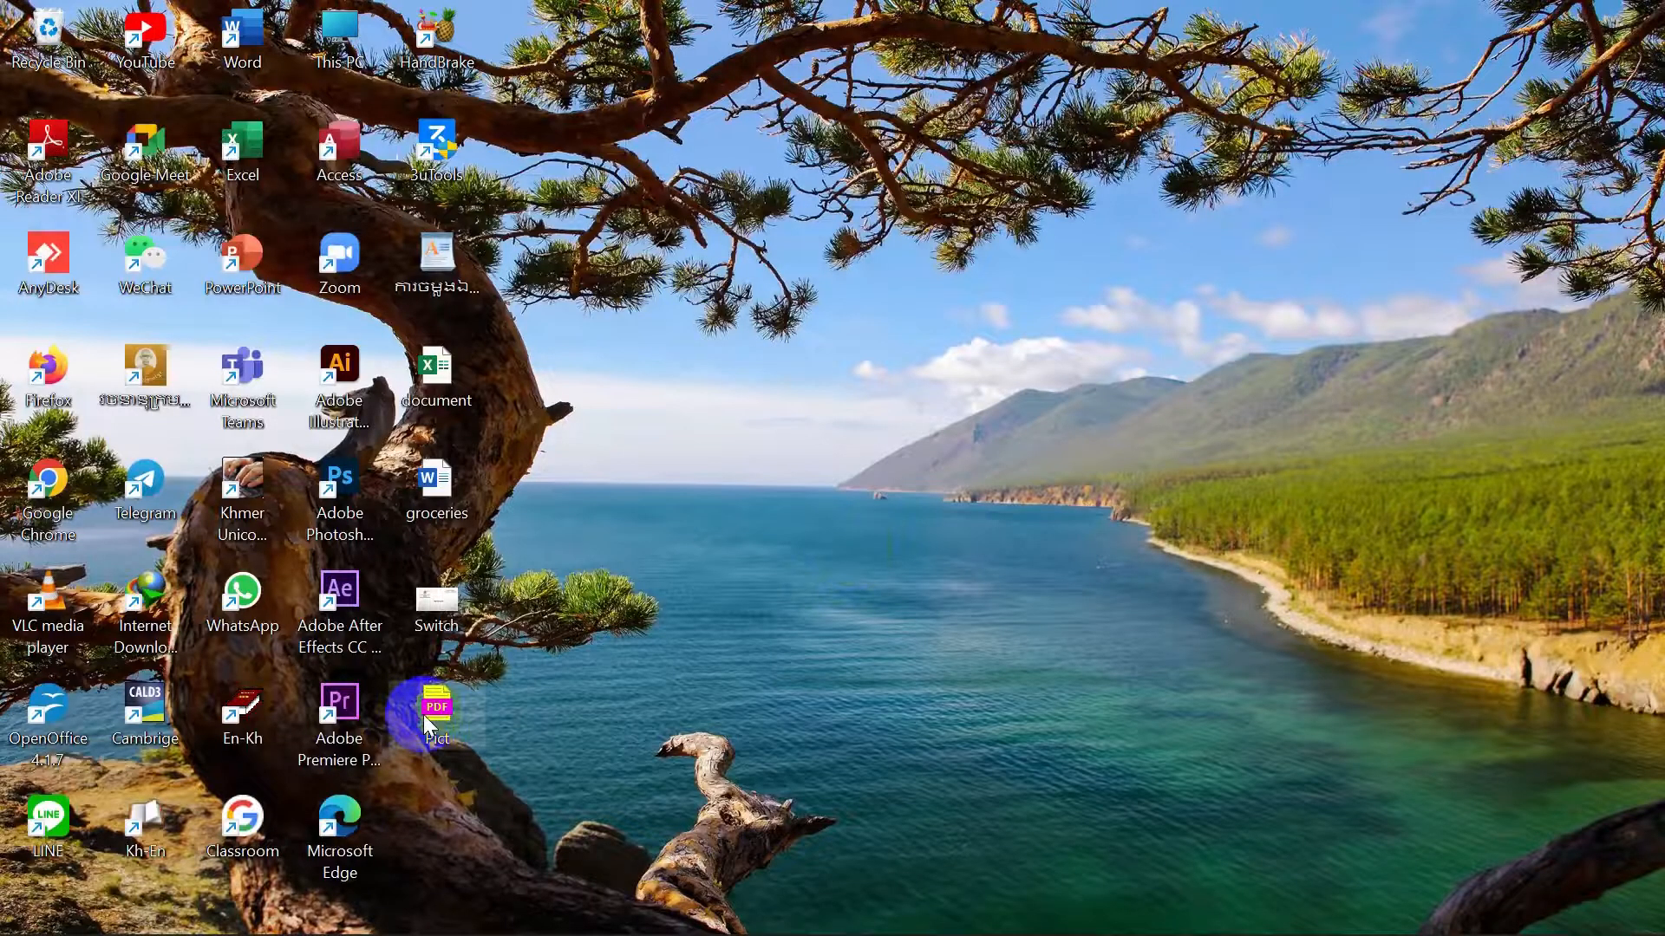
- View the desktop's Pict PDF once more and close it
double_click(425, 716)
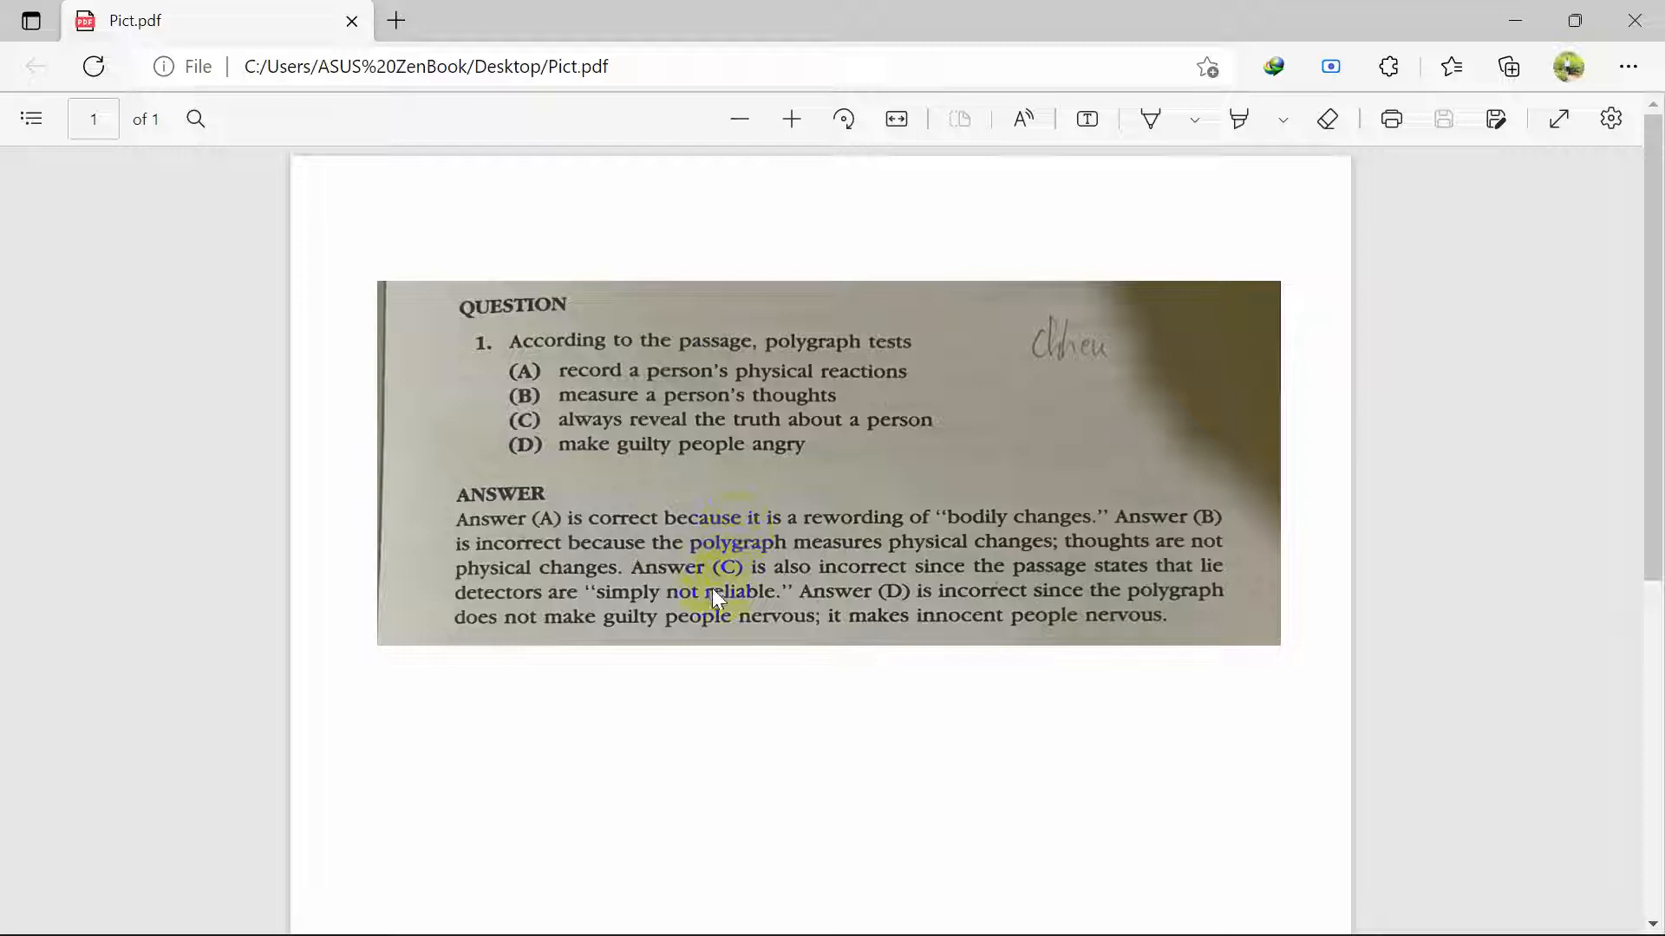
left_click(1630, 19)
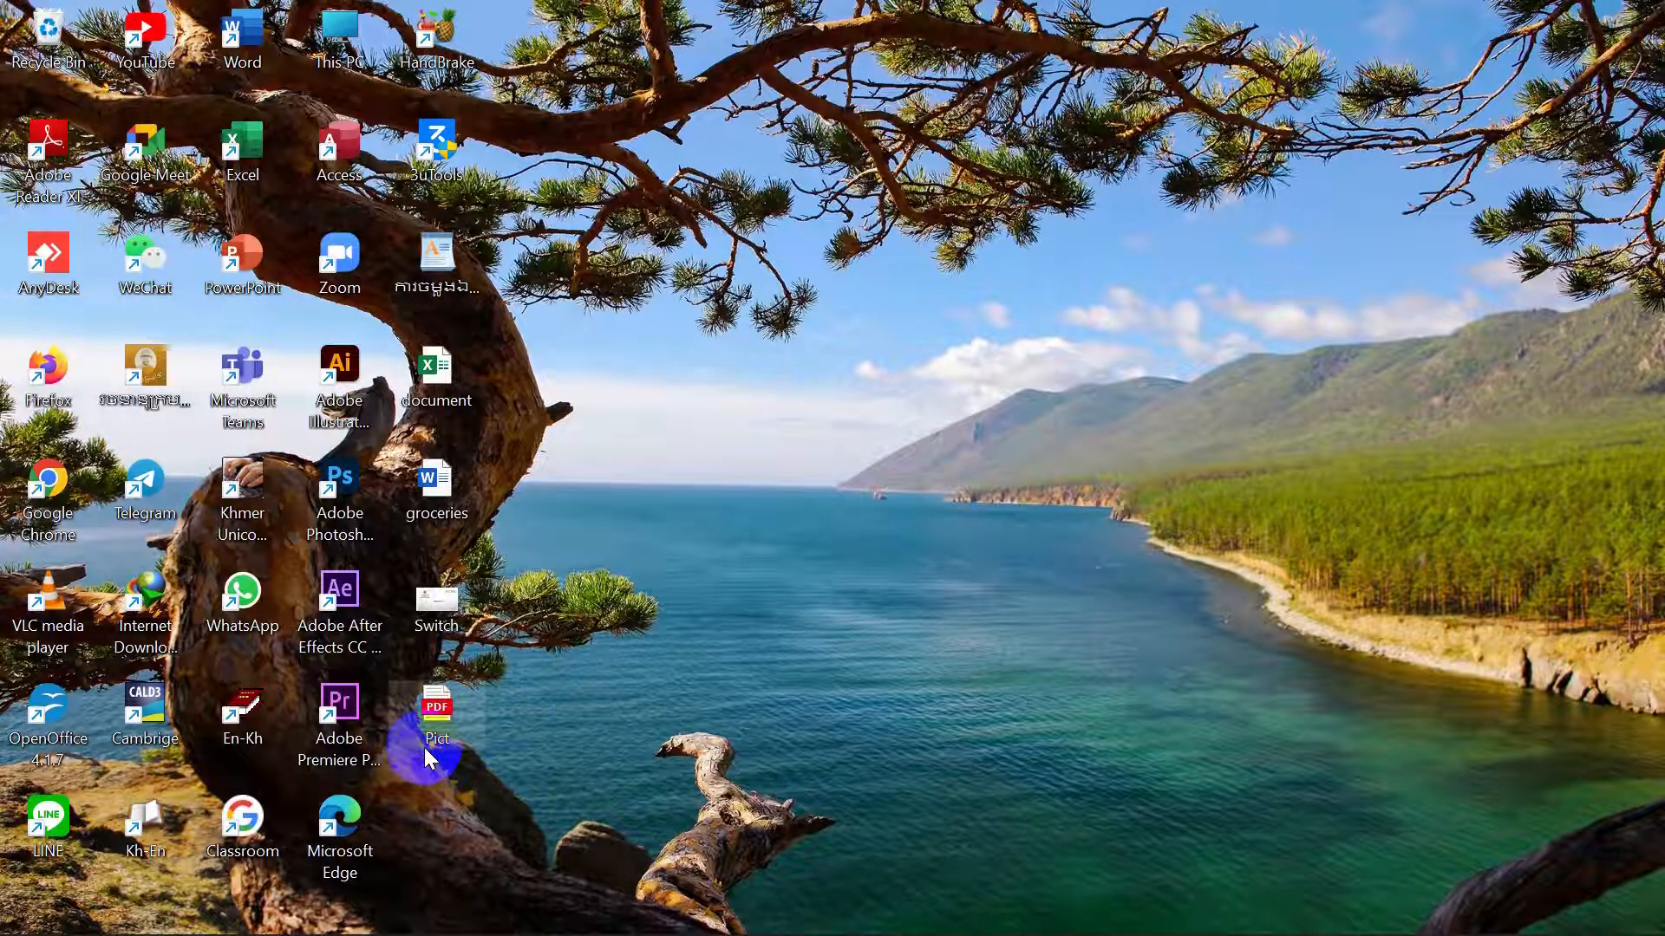
- Switch to Word by starting it from the desktop
double_click(245, 39)
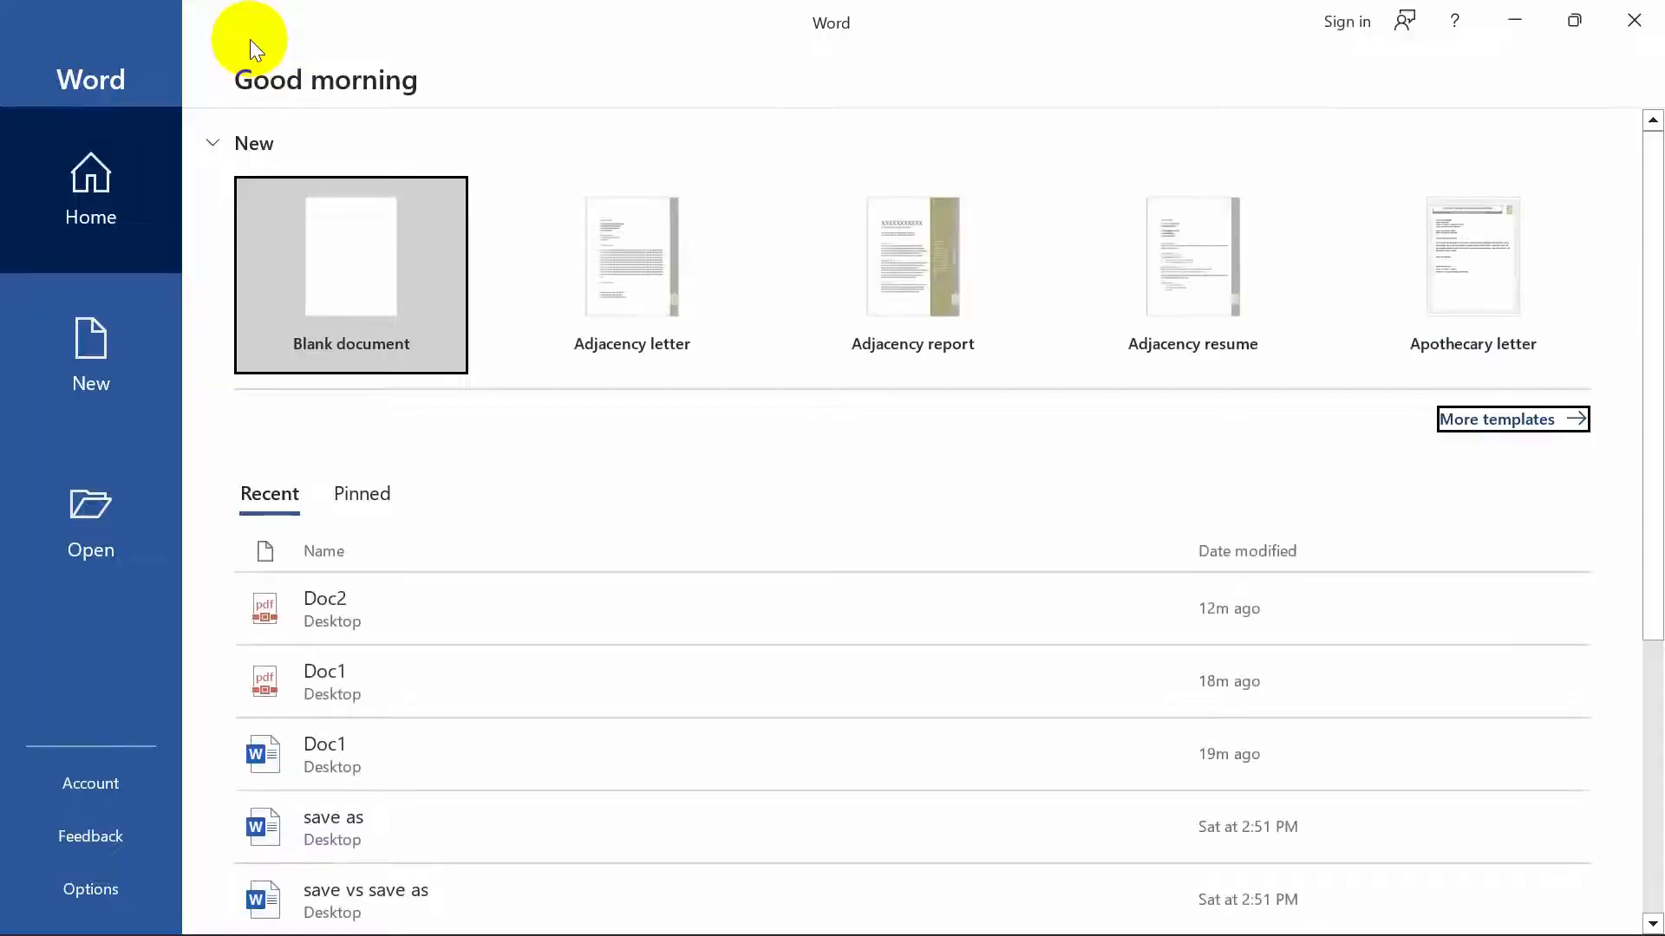
- Try to bring the Pict PDF from the desktop into a reduced Word window, and restore the window to full size
left_click(1577, 20)
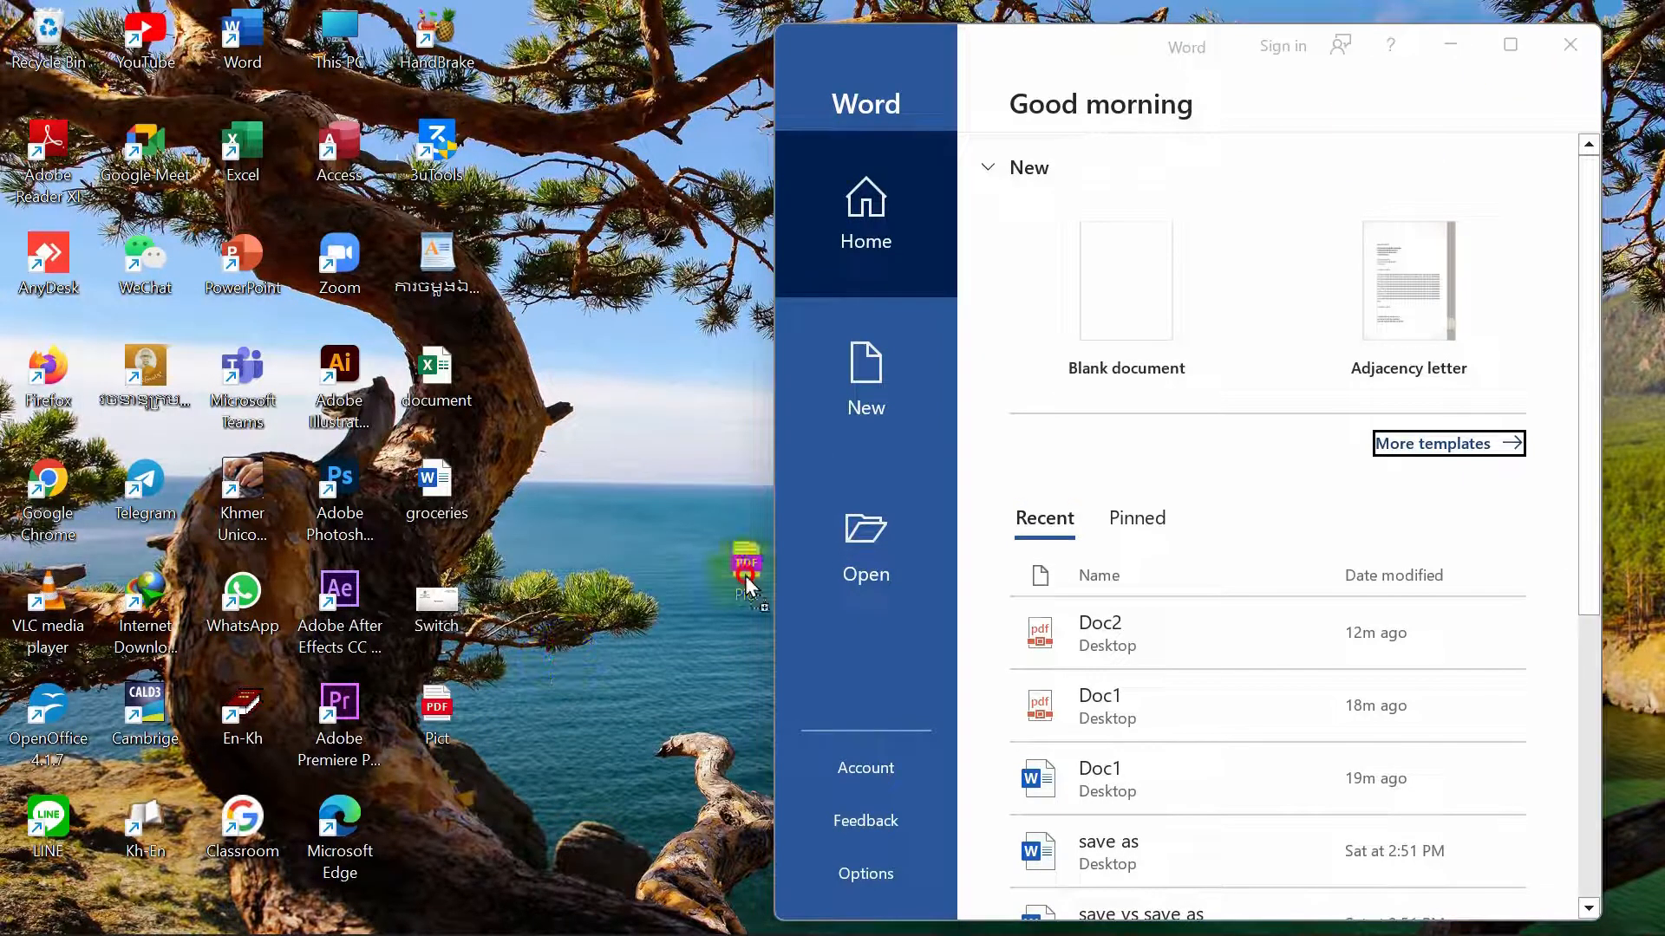
left_click(849, 581)
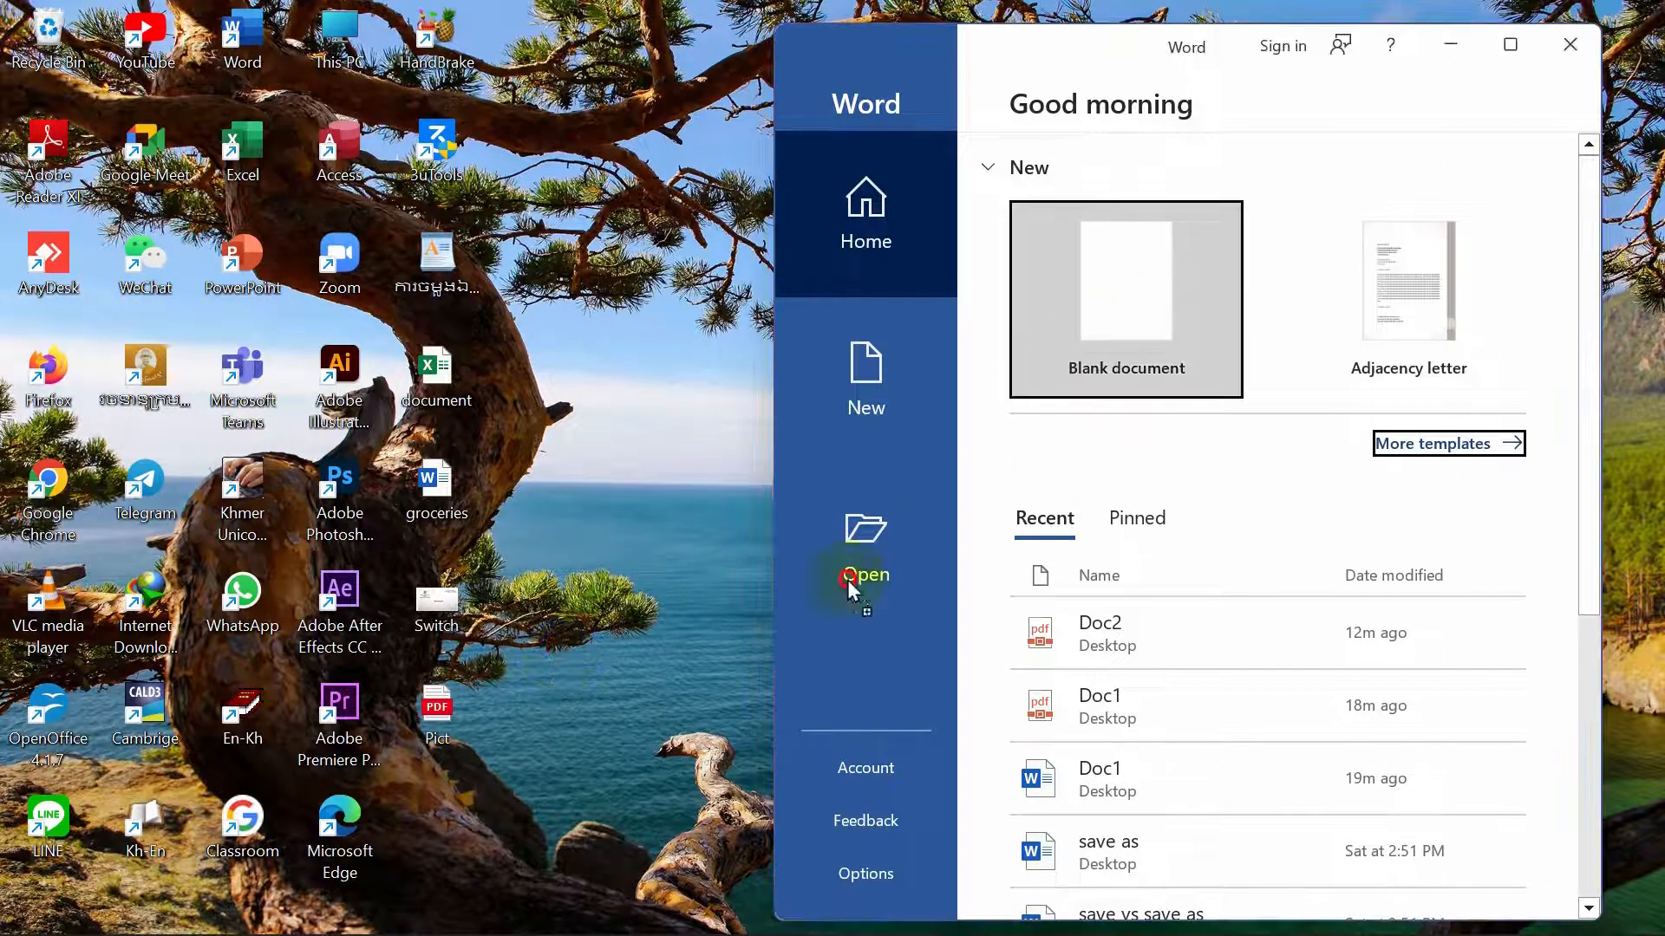
left_click(444, 725)
left_click(1510, 44)
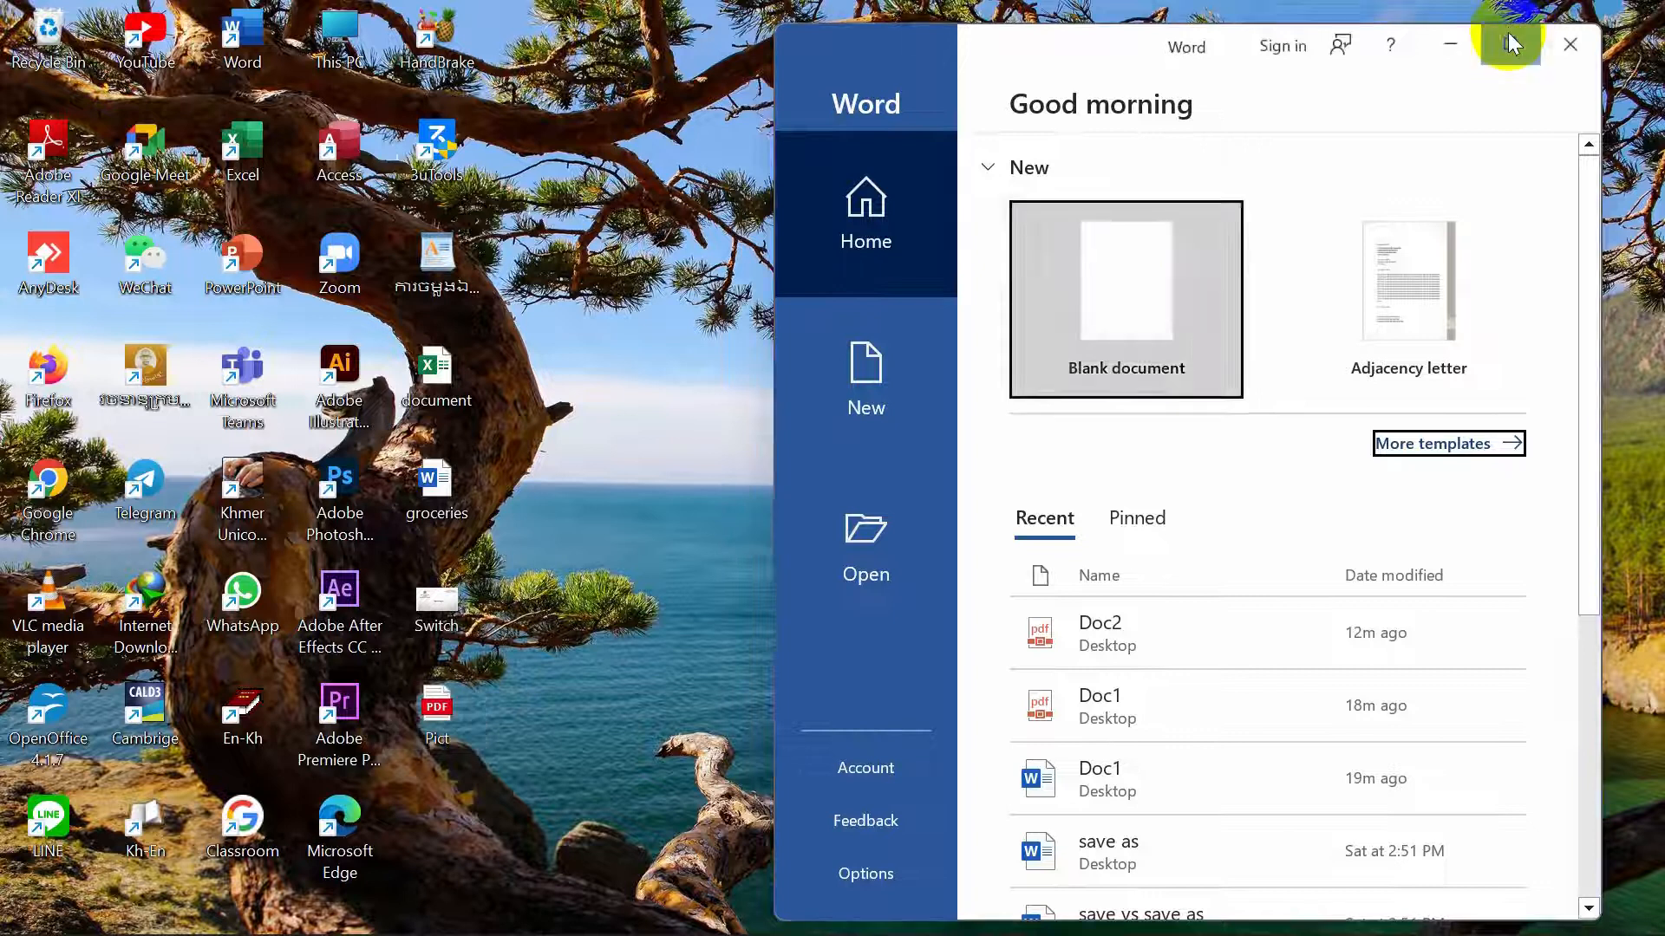
left_click(67, 507)
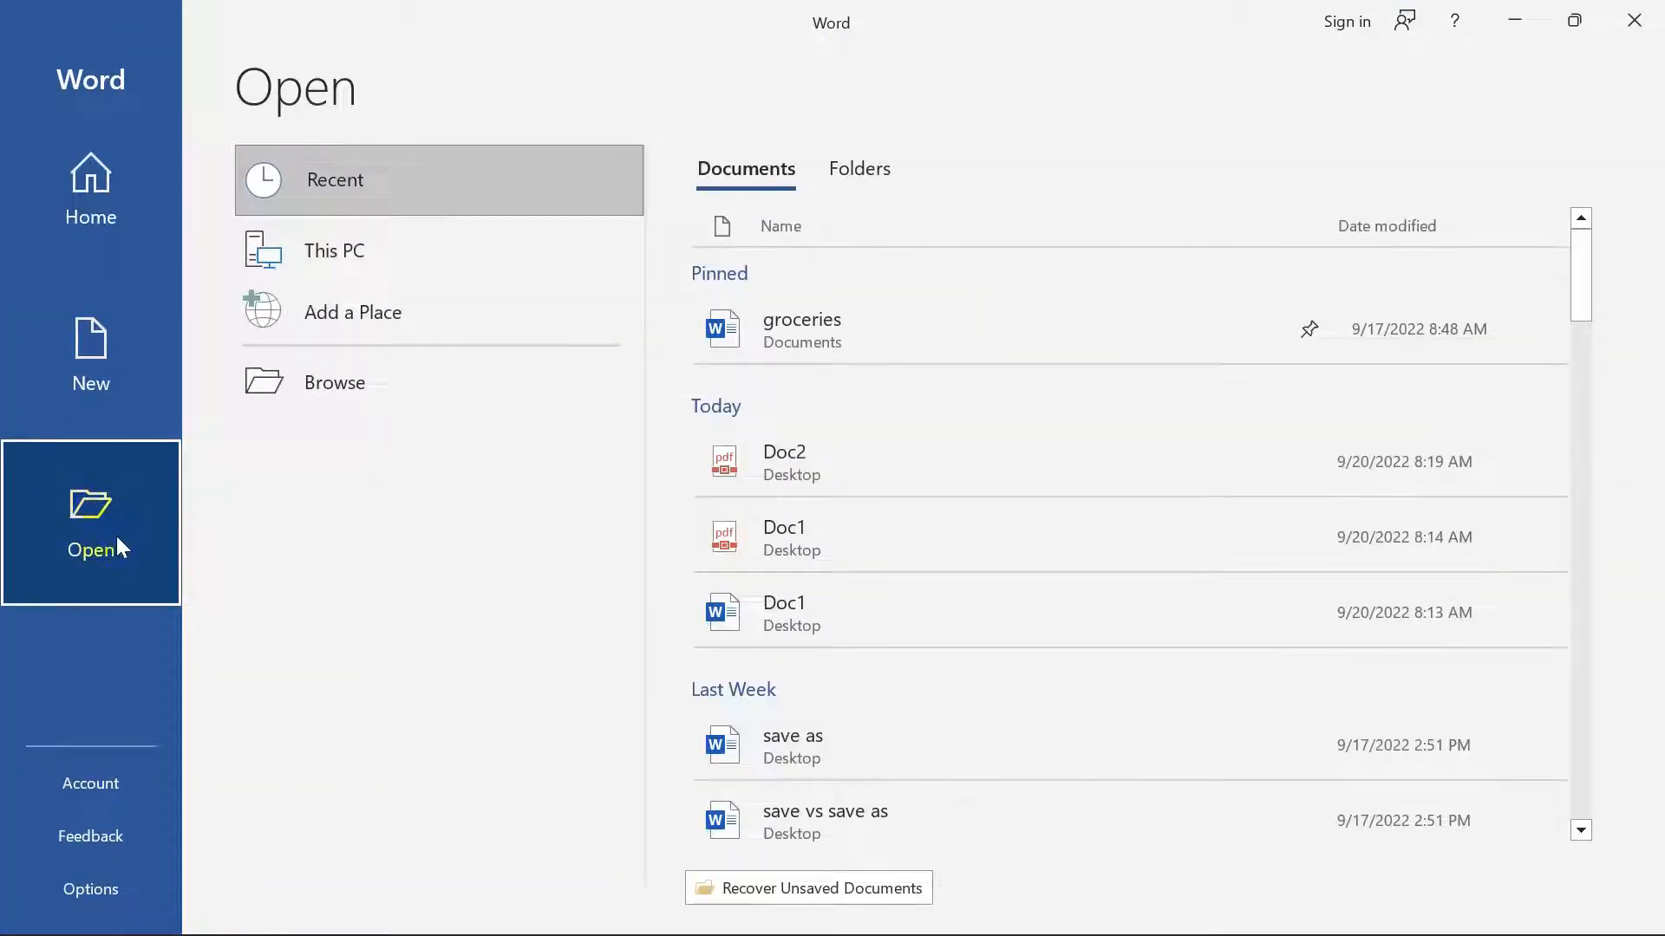
left_click(355, 392)
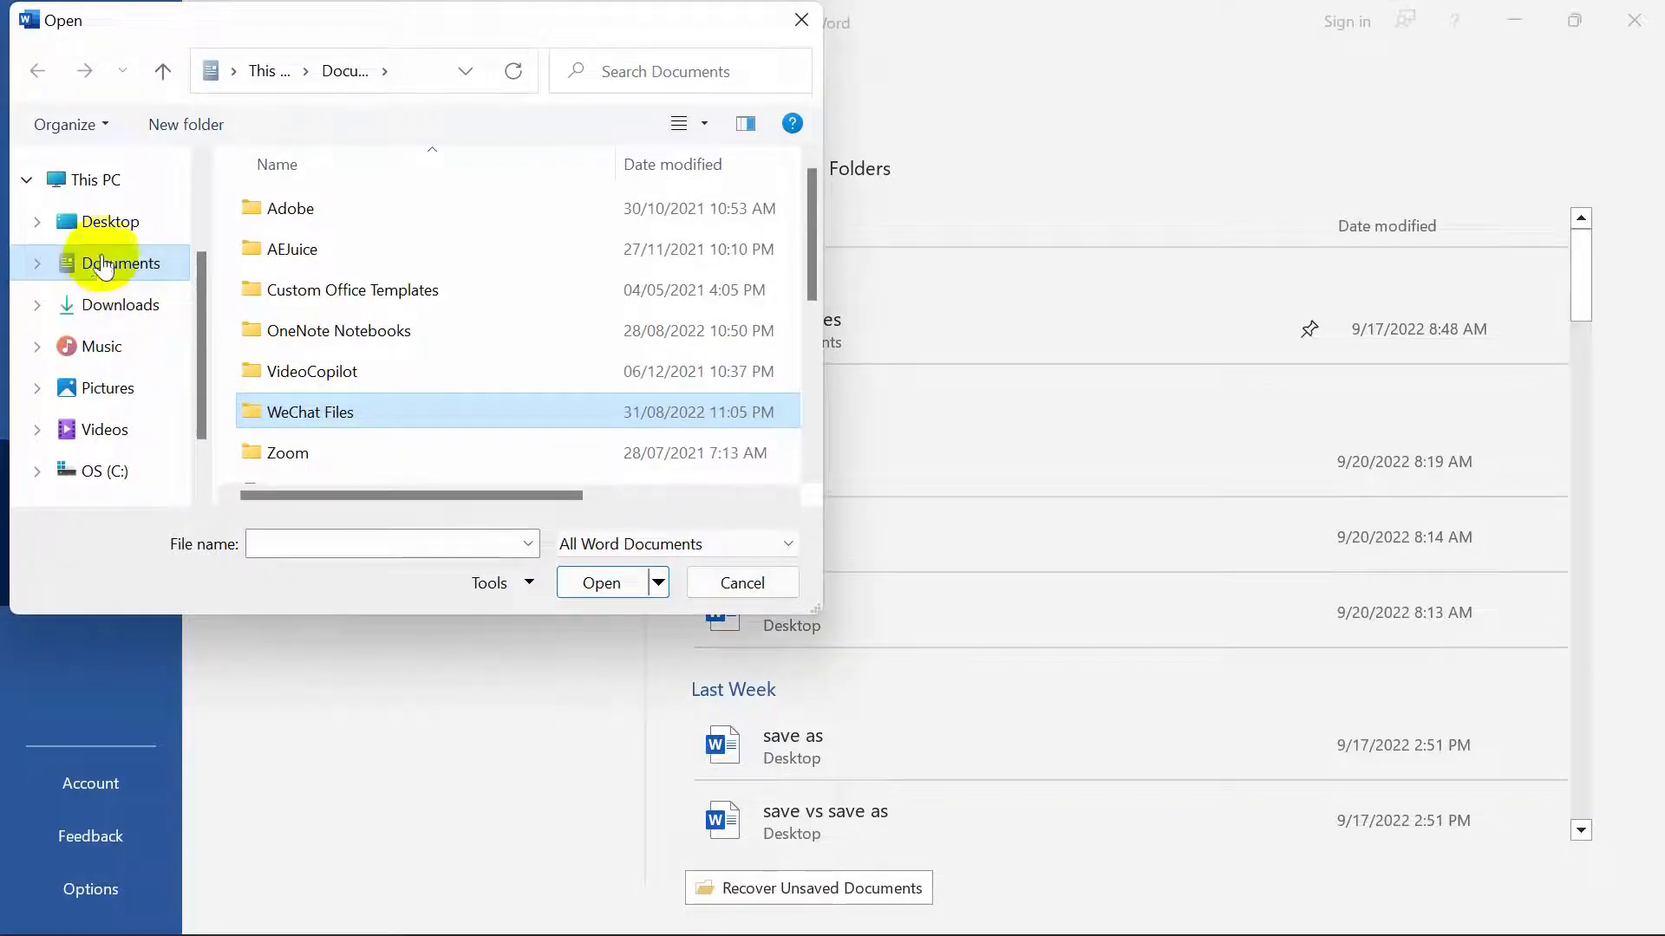
left_click(111, 227)
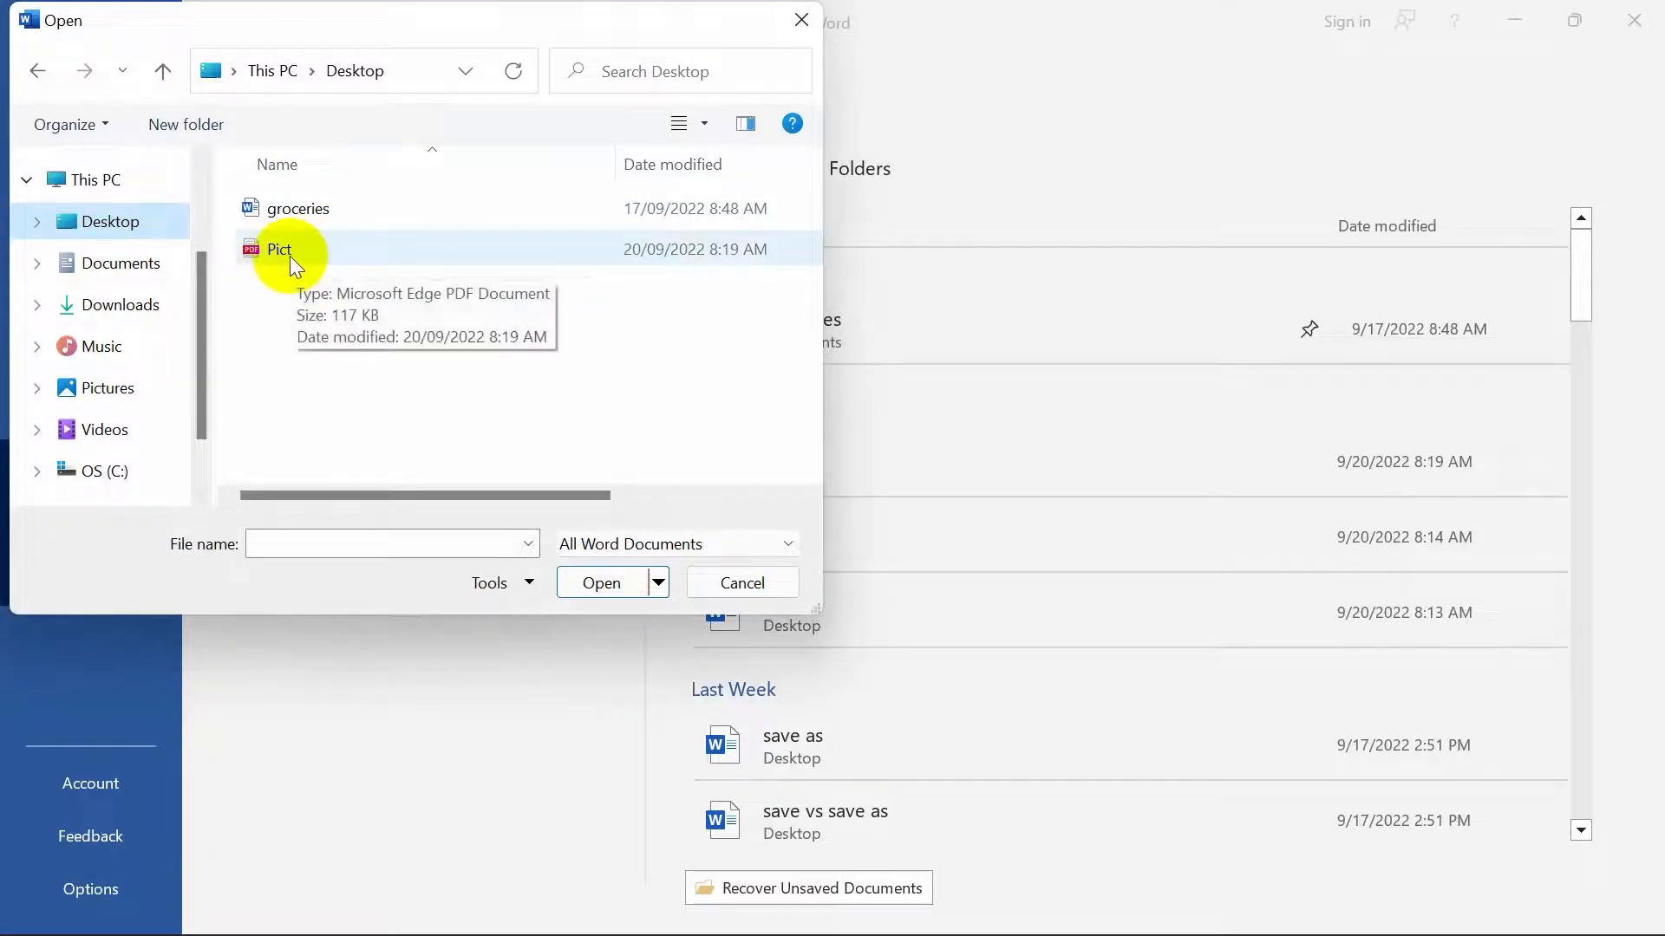
left_click(801, 20)
- Minimize Word, view the desktop's Pict PDF in Edge, and minimize Edge
left_click(1509, 12)
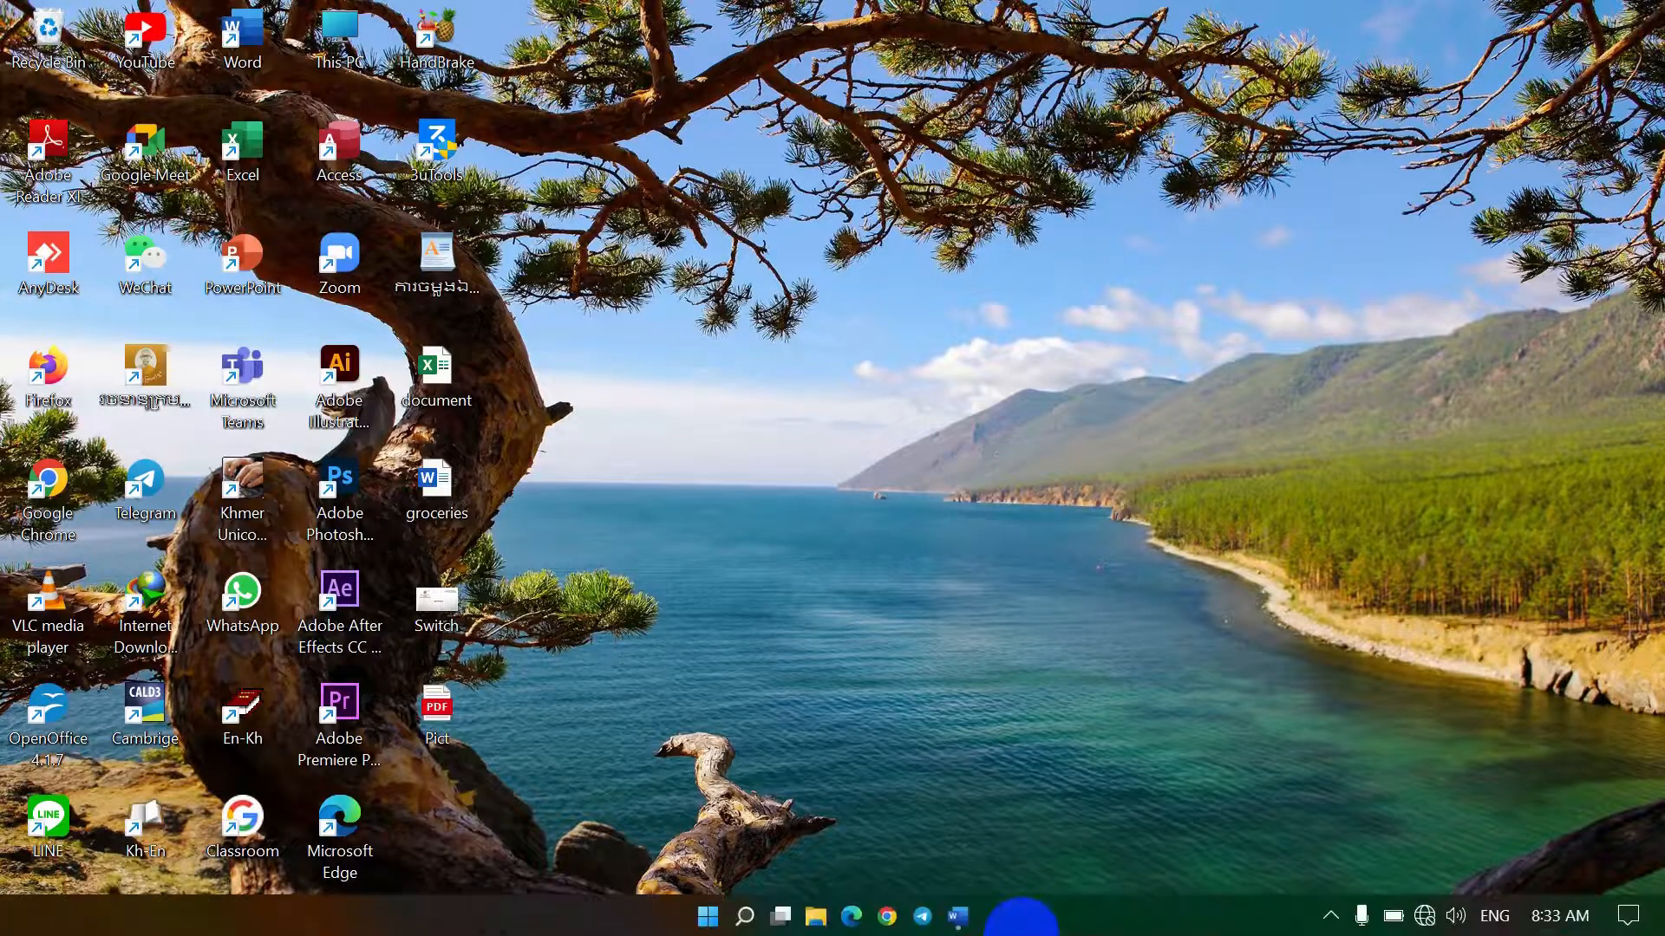
double_click(452, 725)
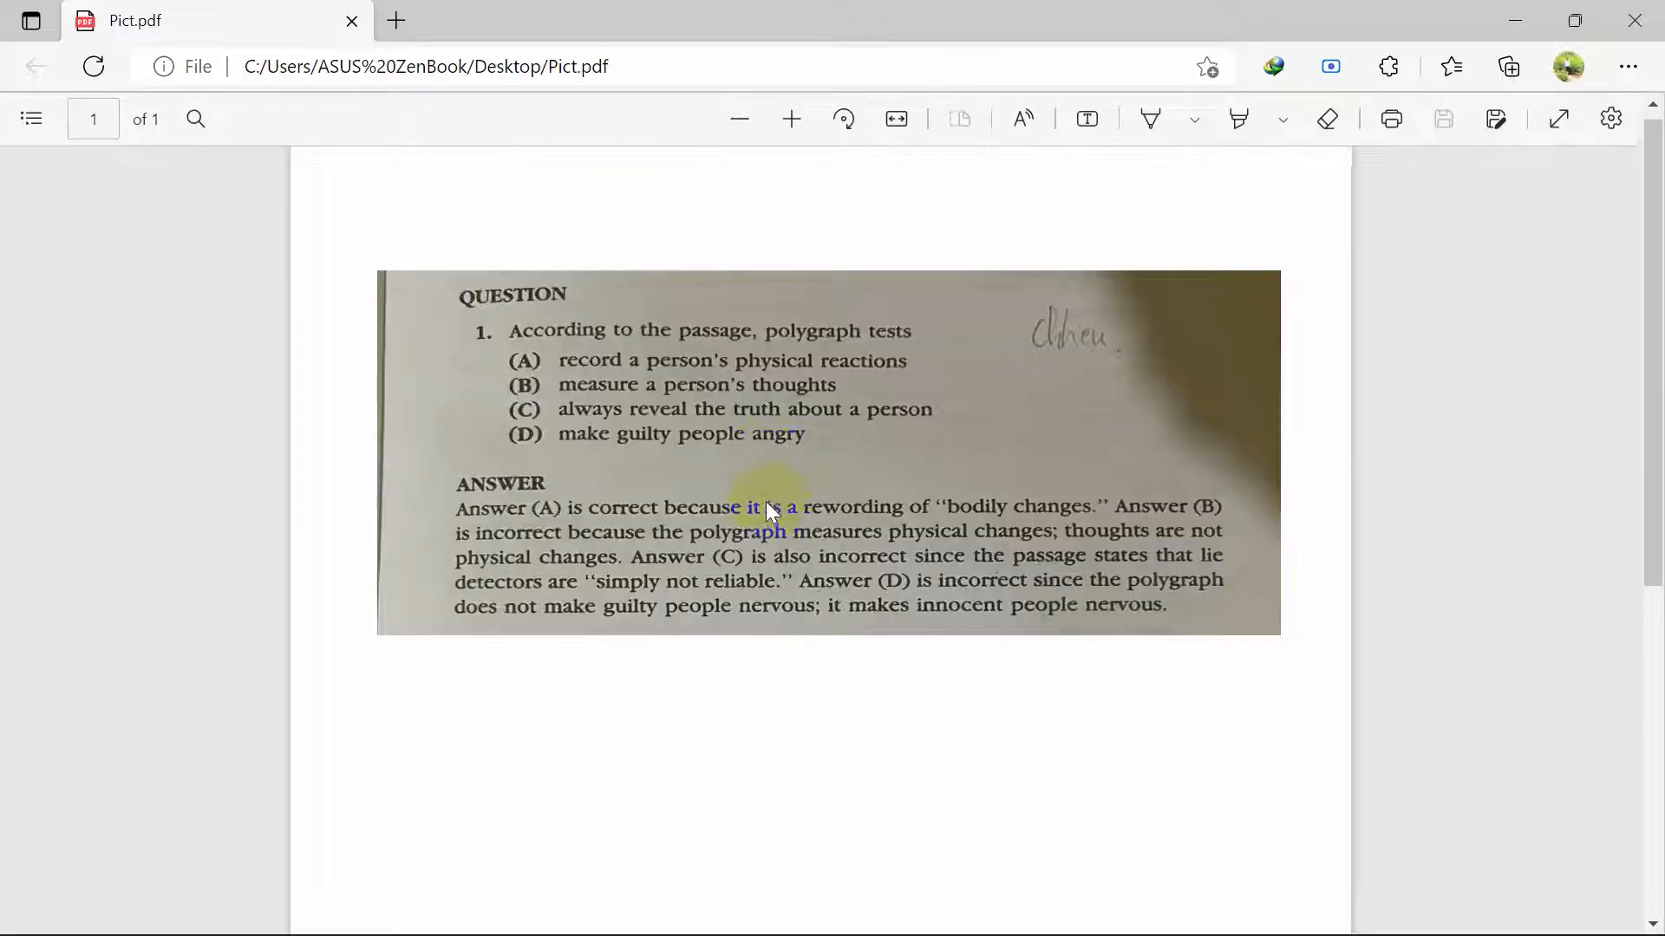
scroll(952, 479, "down", 3)
scroll(952, 479, "up", 3)
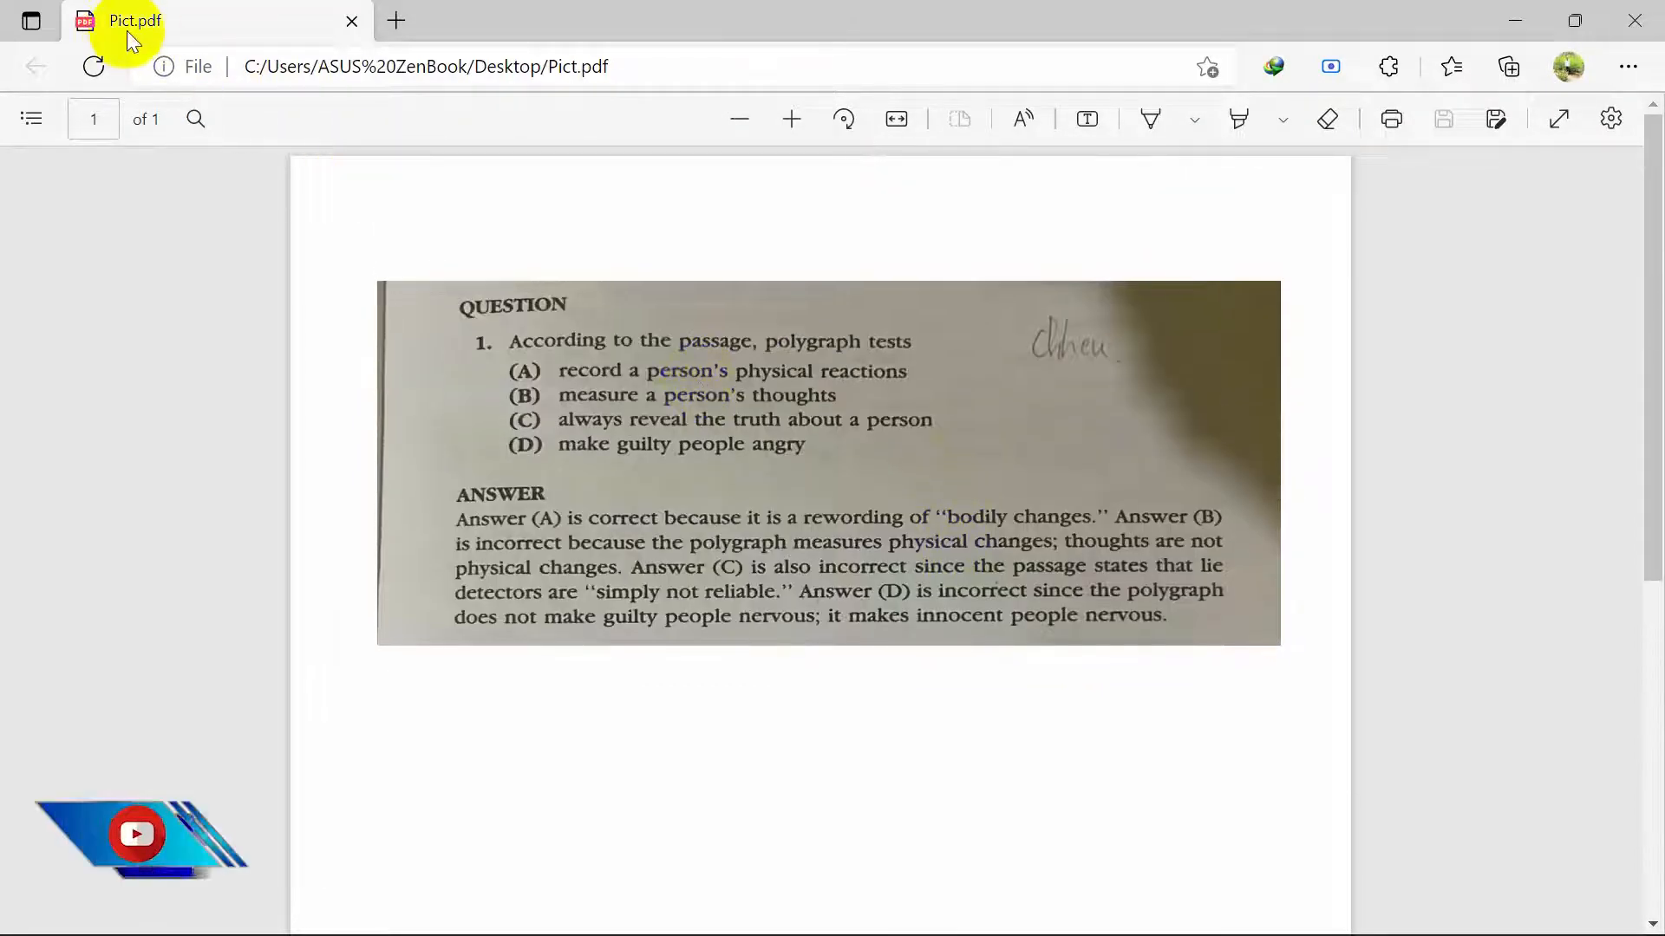
left_click(1517, 19)
- Switch back to Word and browse to the Desktop folder for a file to open
left_click(961, 906)
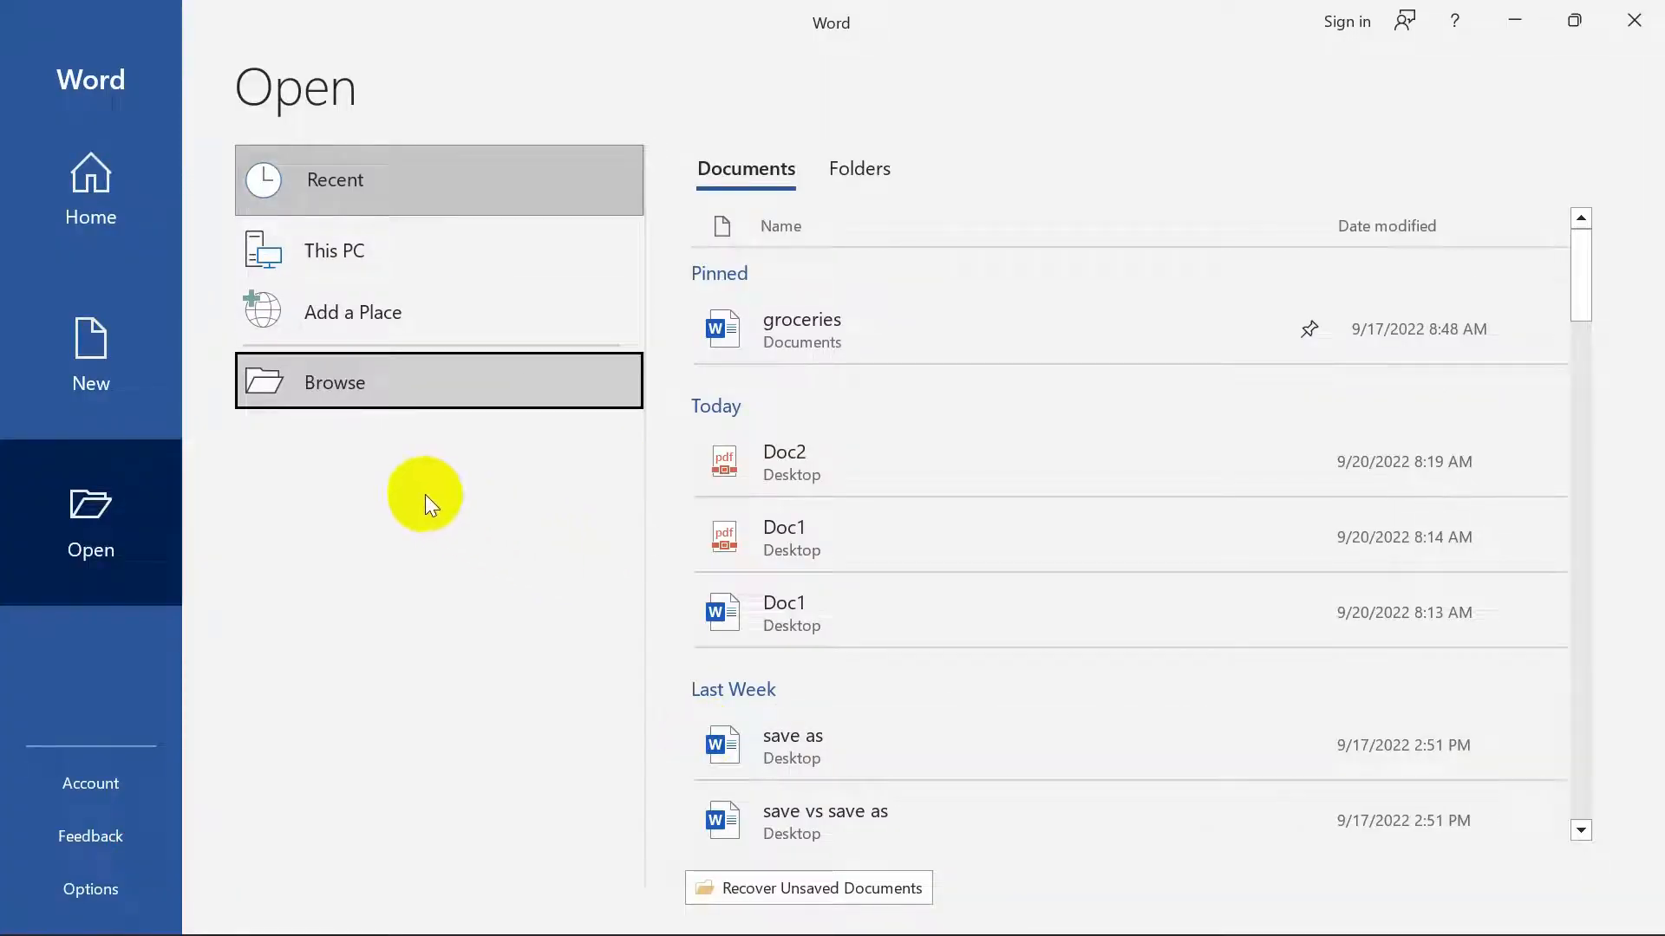
left_click(338, 381)
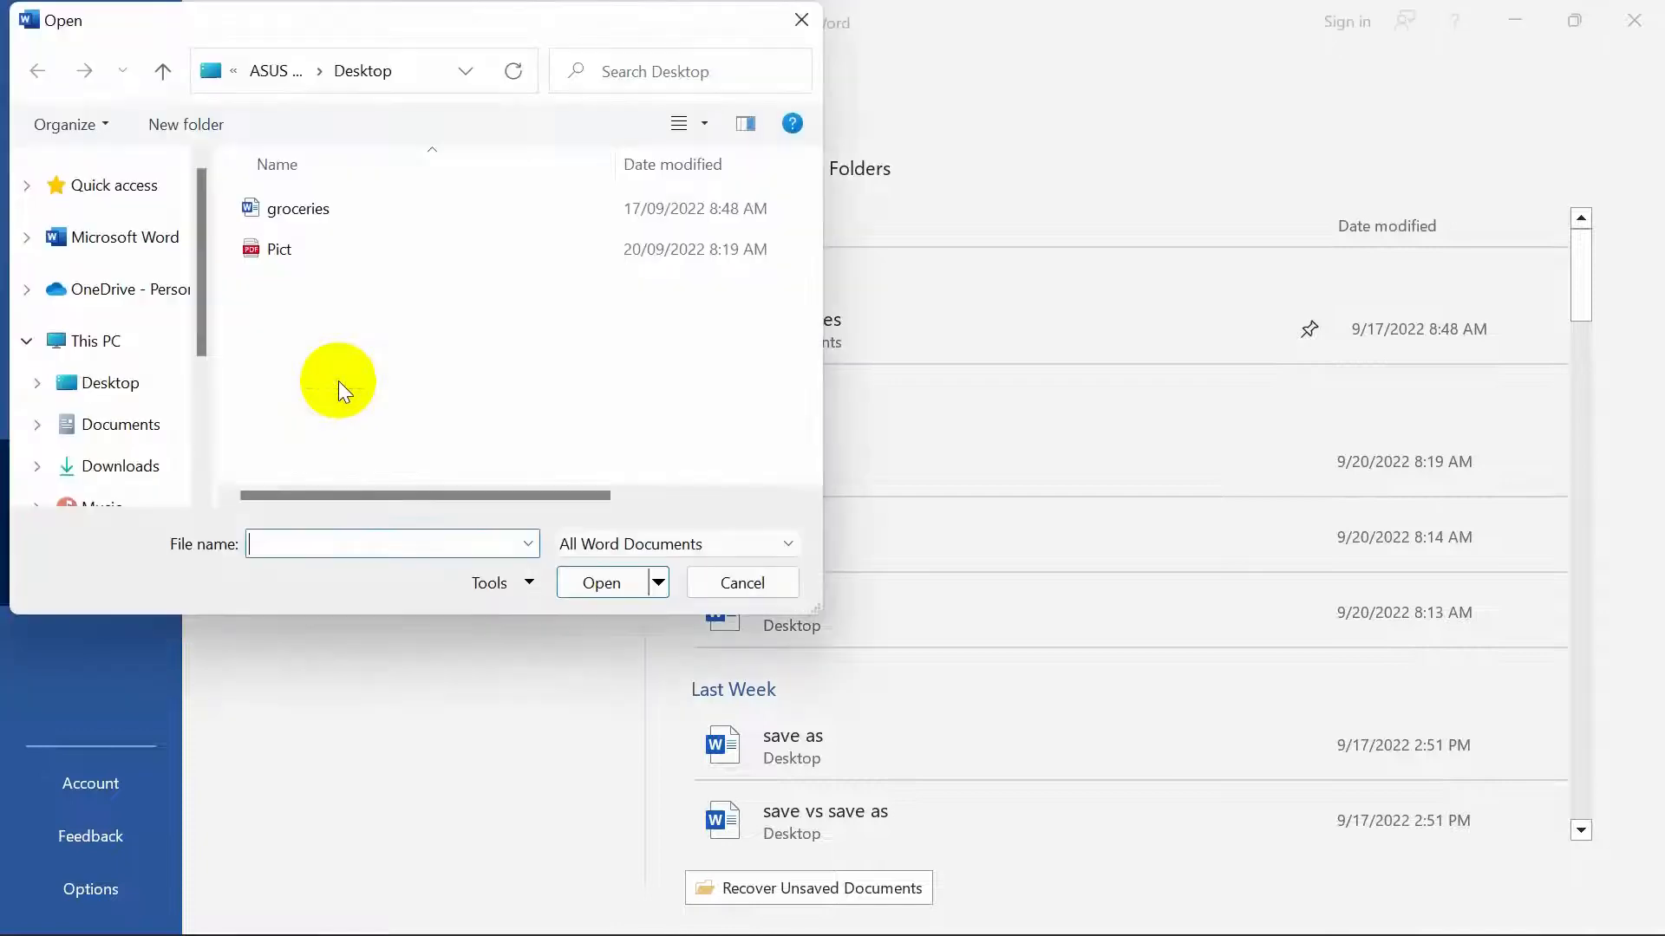
left_click(110, 394)
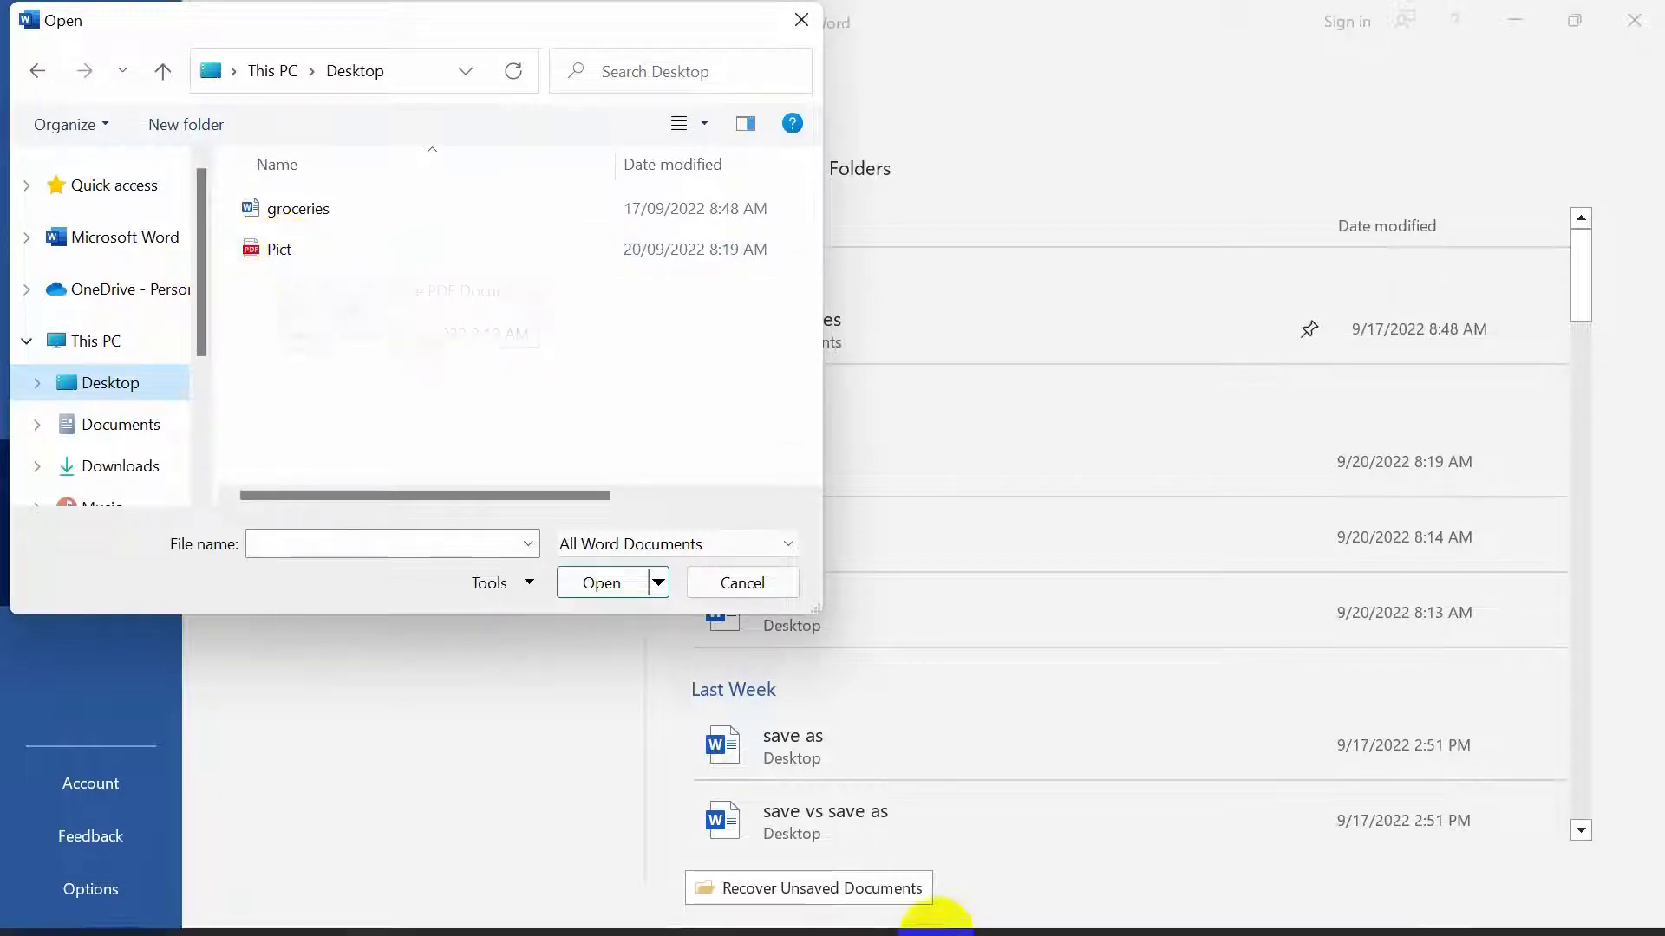
- Switch to Edge to review the Pict PDF's scanned question and answer text, and minimize Edge
left_click(850, 919)
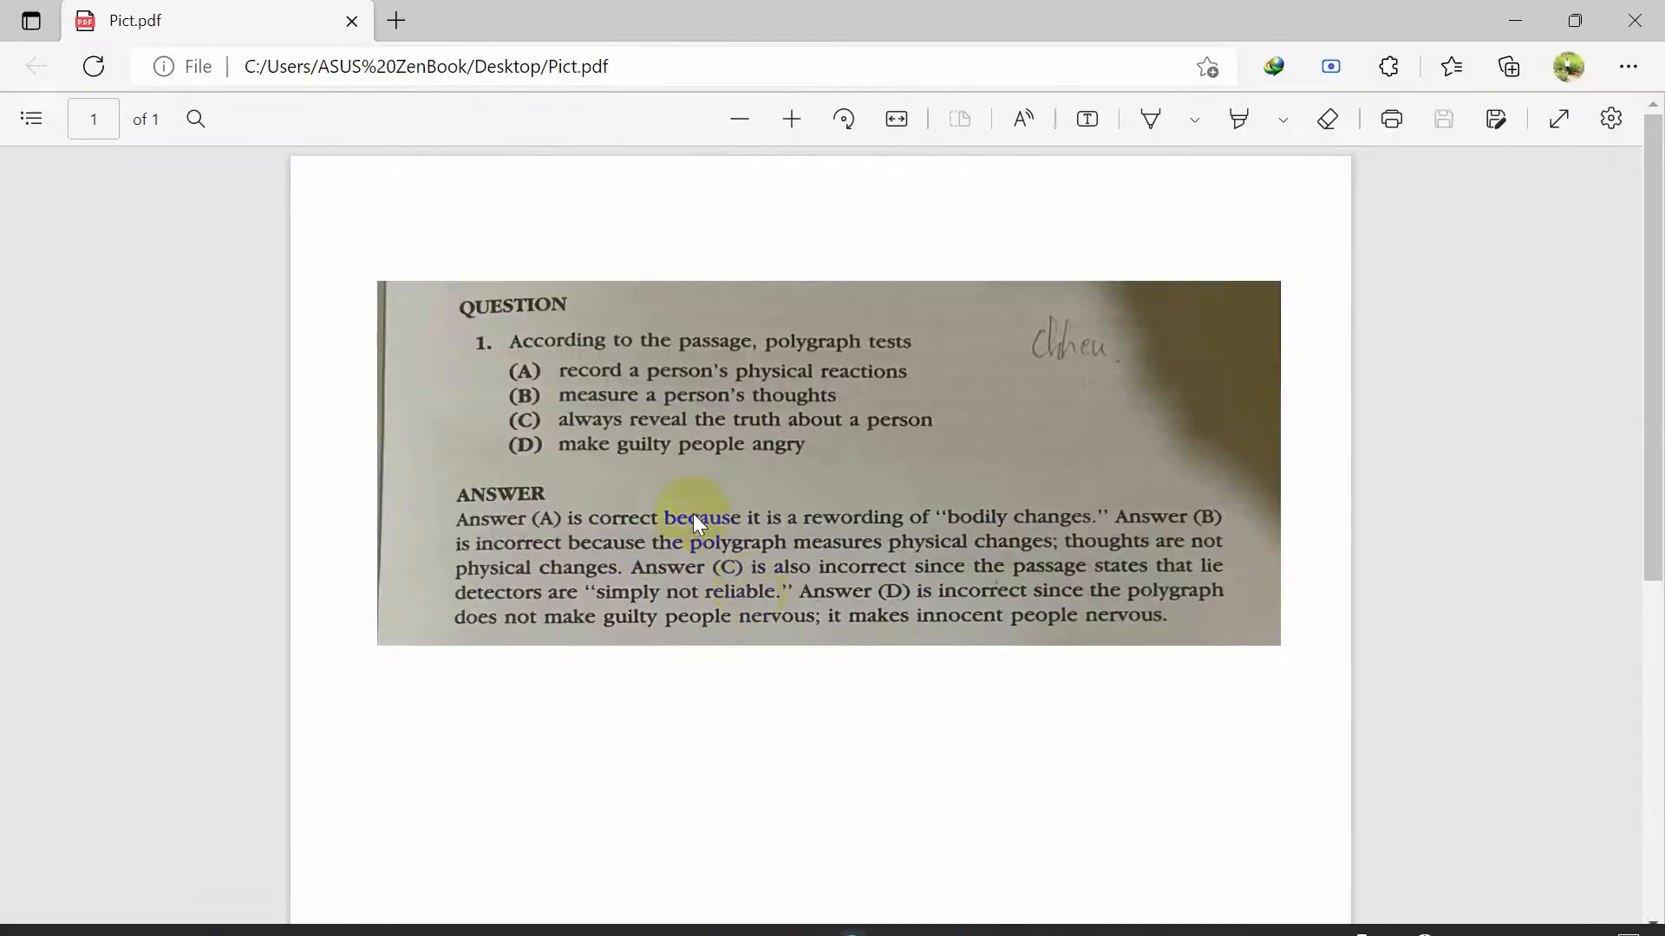
scroll(689, 524, "down", 5)
scroll(689, 531, "up", 5)
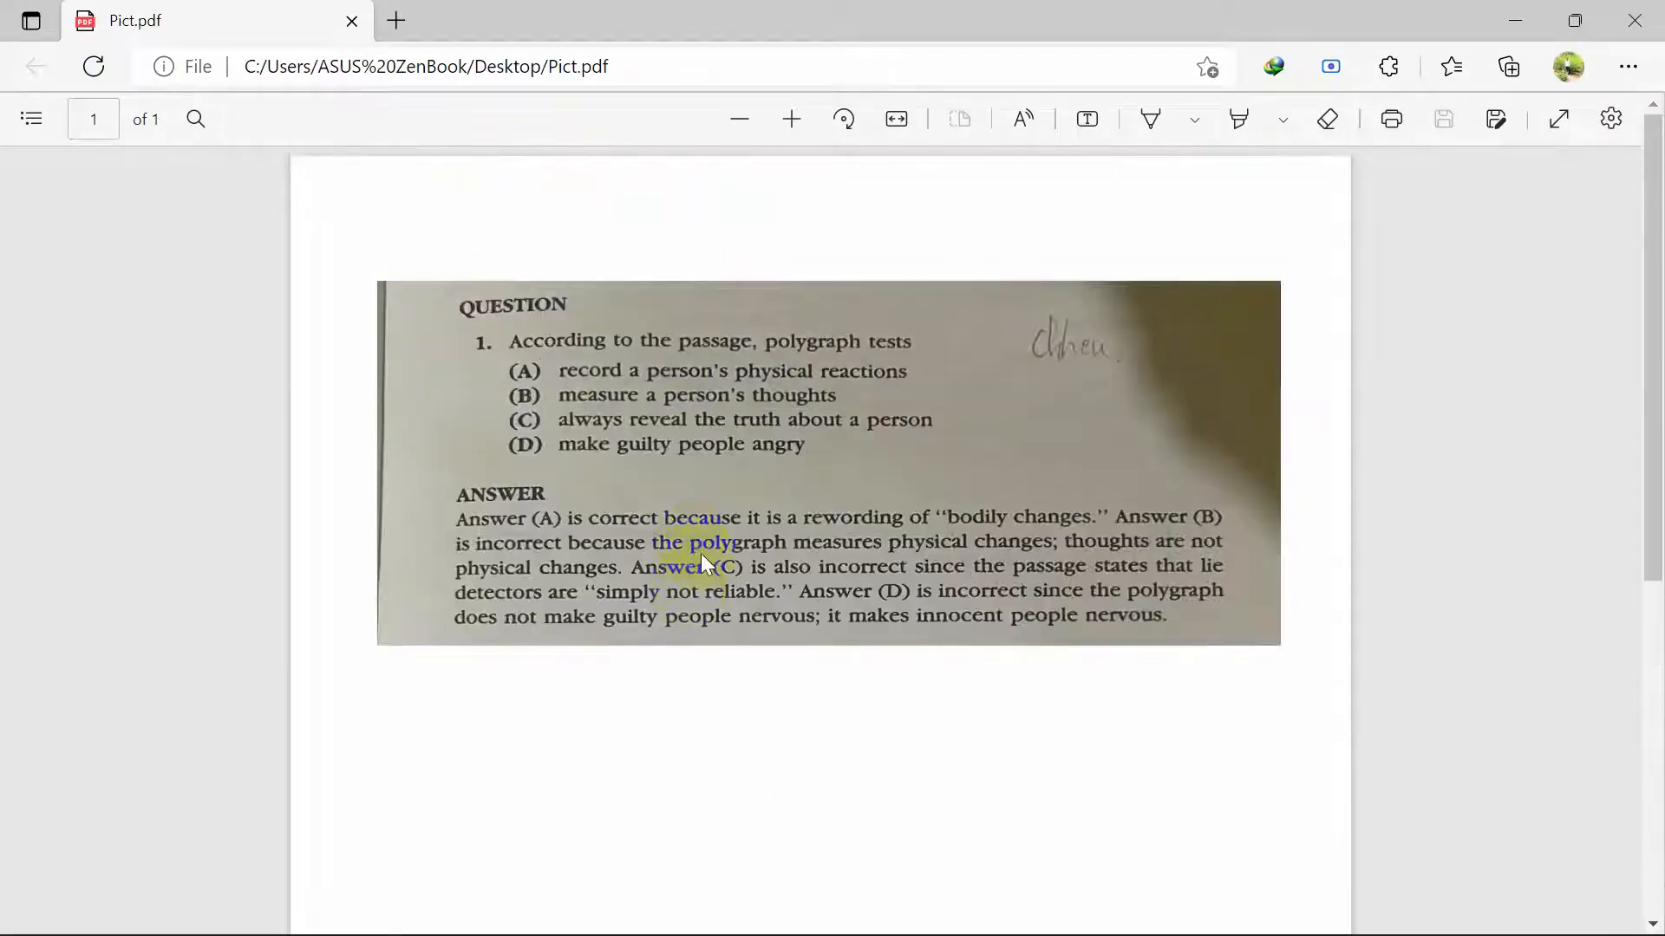
scroll(704, 558, "down", 2)
left_click(1495, 25)
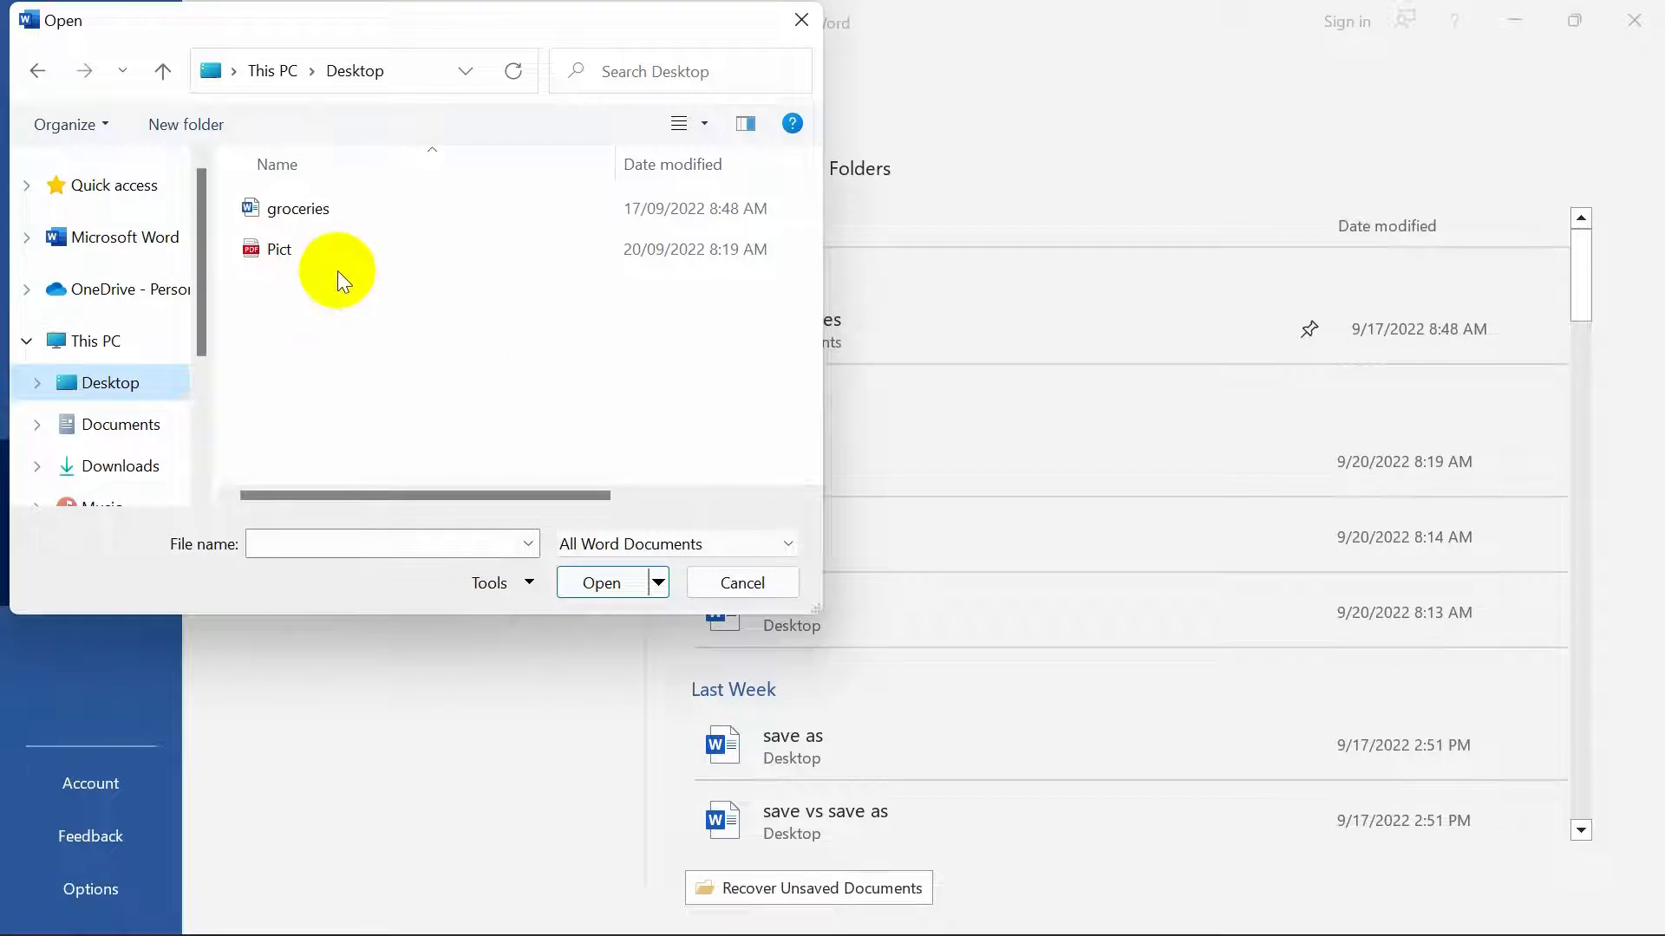
- Open the Pict PDF from the Desktop folder and accept its conversion to an editable Word document
left_click(304, 255)
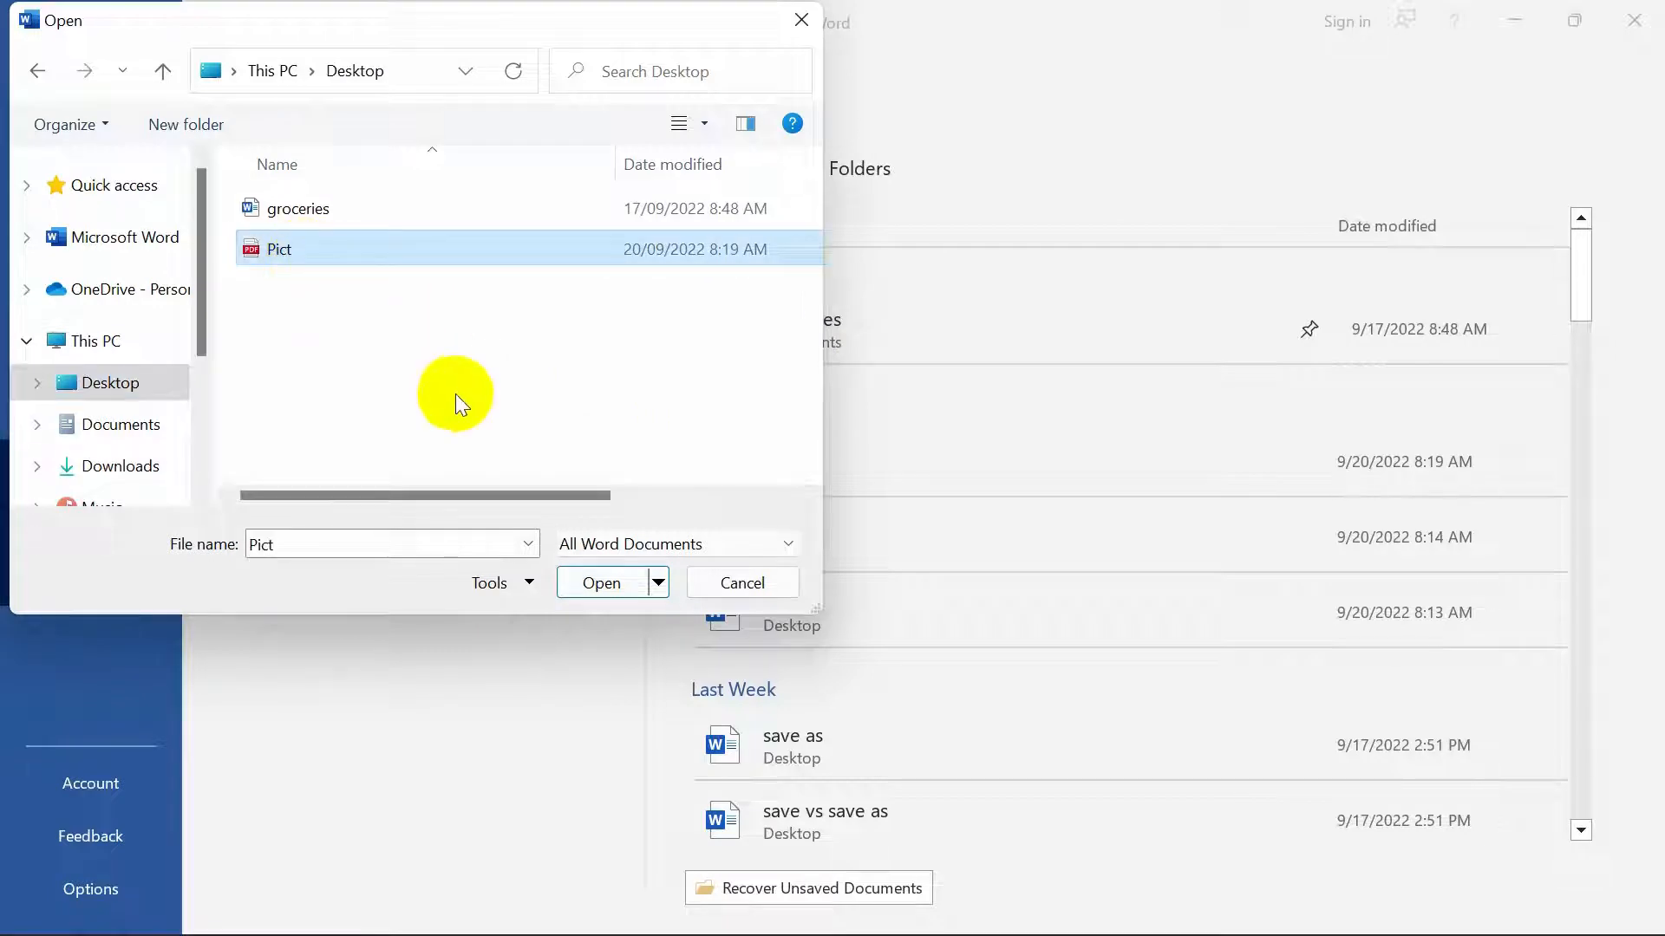
left_click(600, 586)
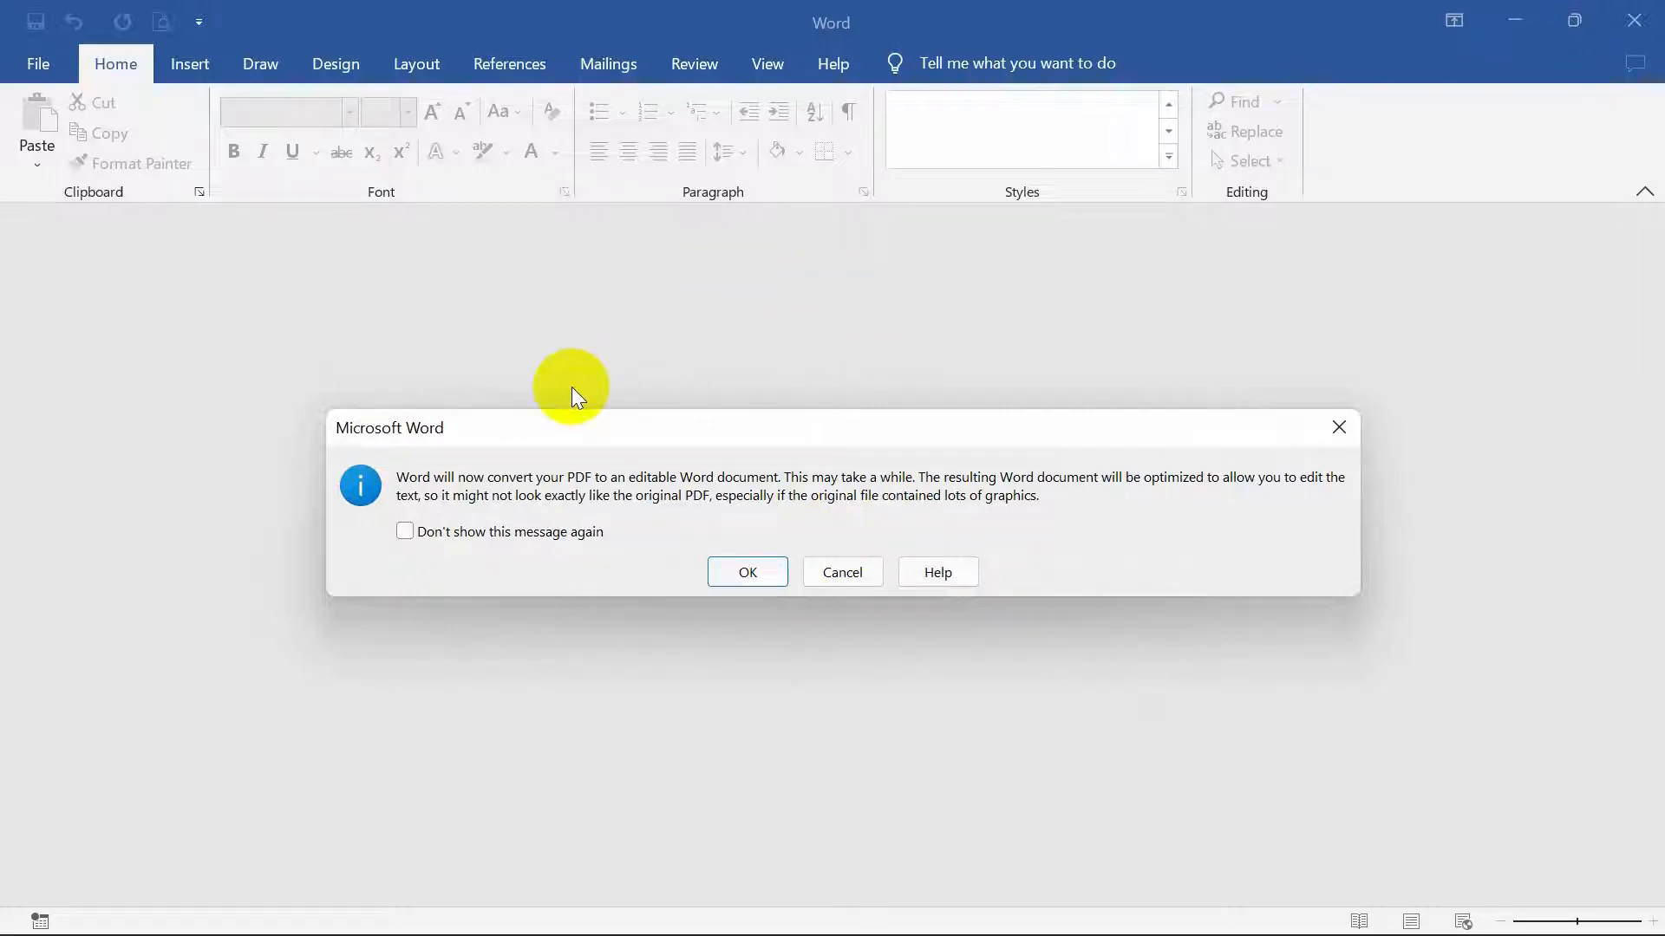
left_click(740, 574)
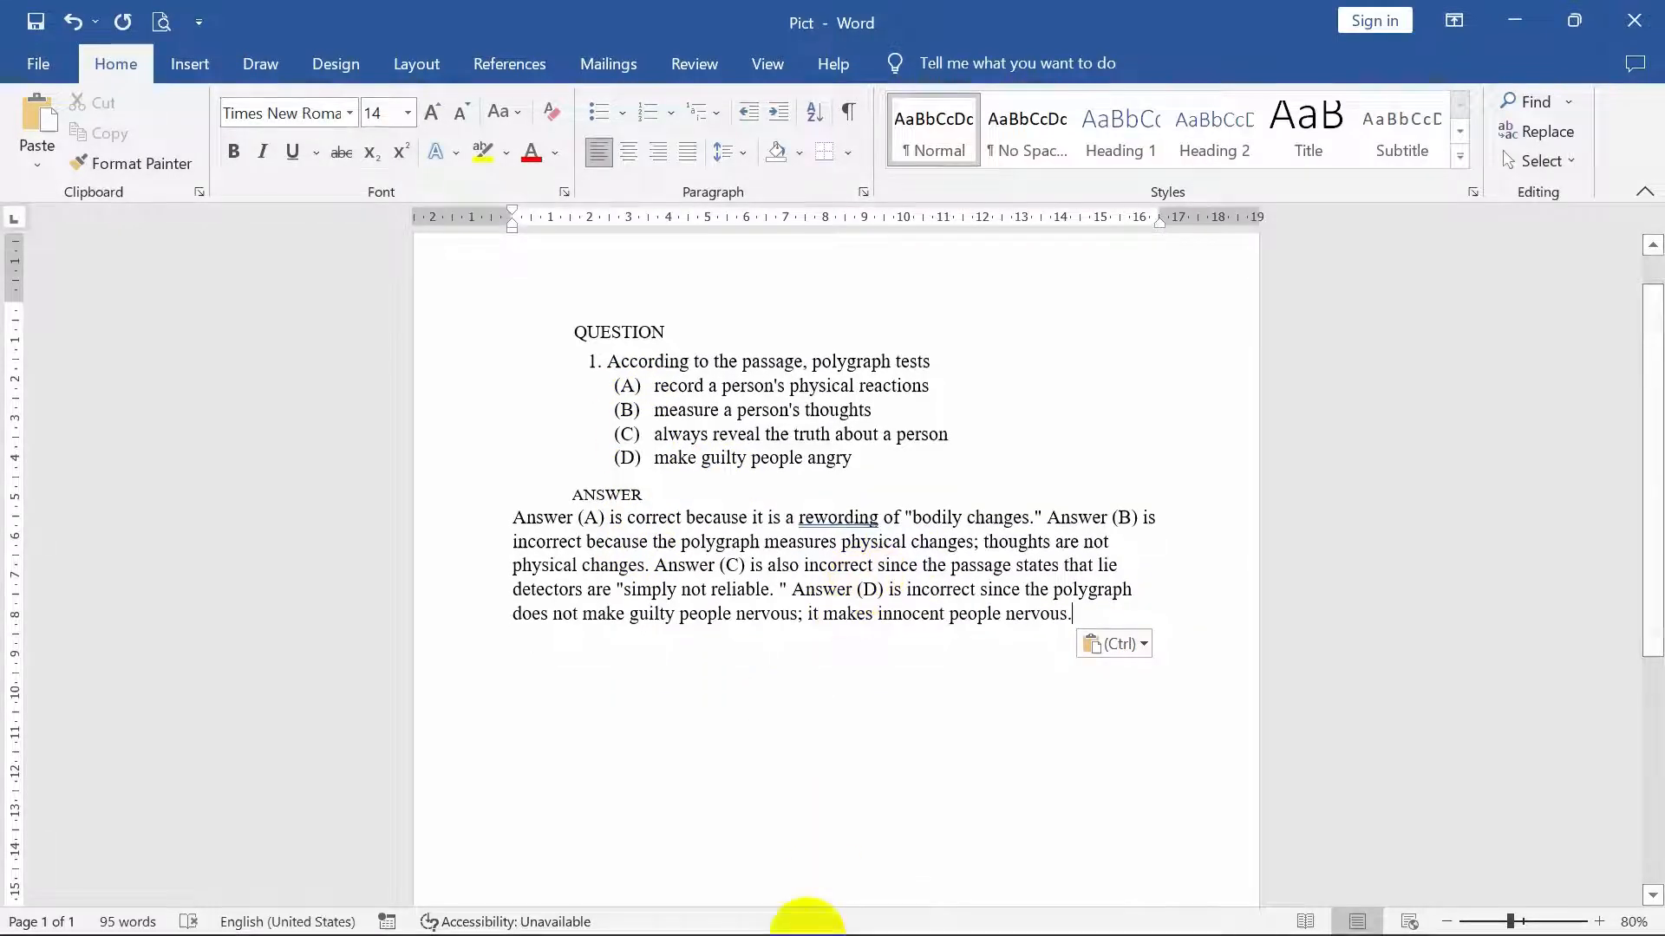
- Switch to the Pict PDF in Edge, reduce both windows, and arrange the Word document and the PDF side by side
mouse_move(808, 935)
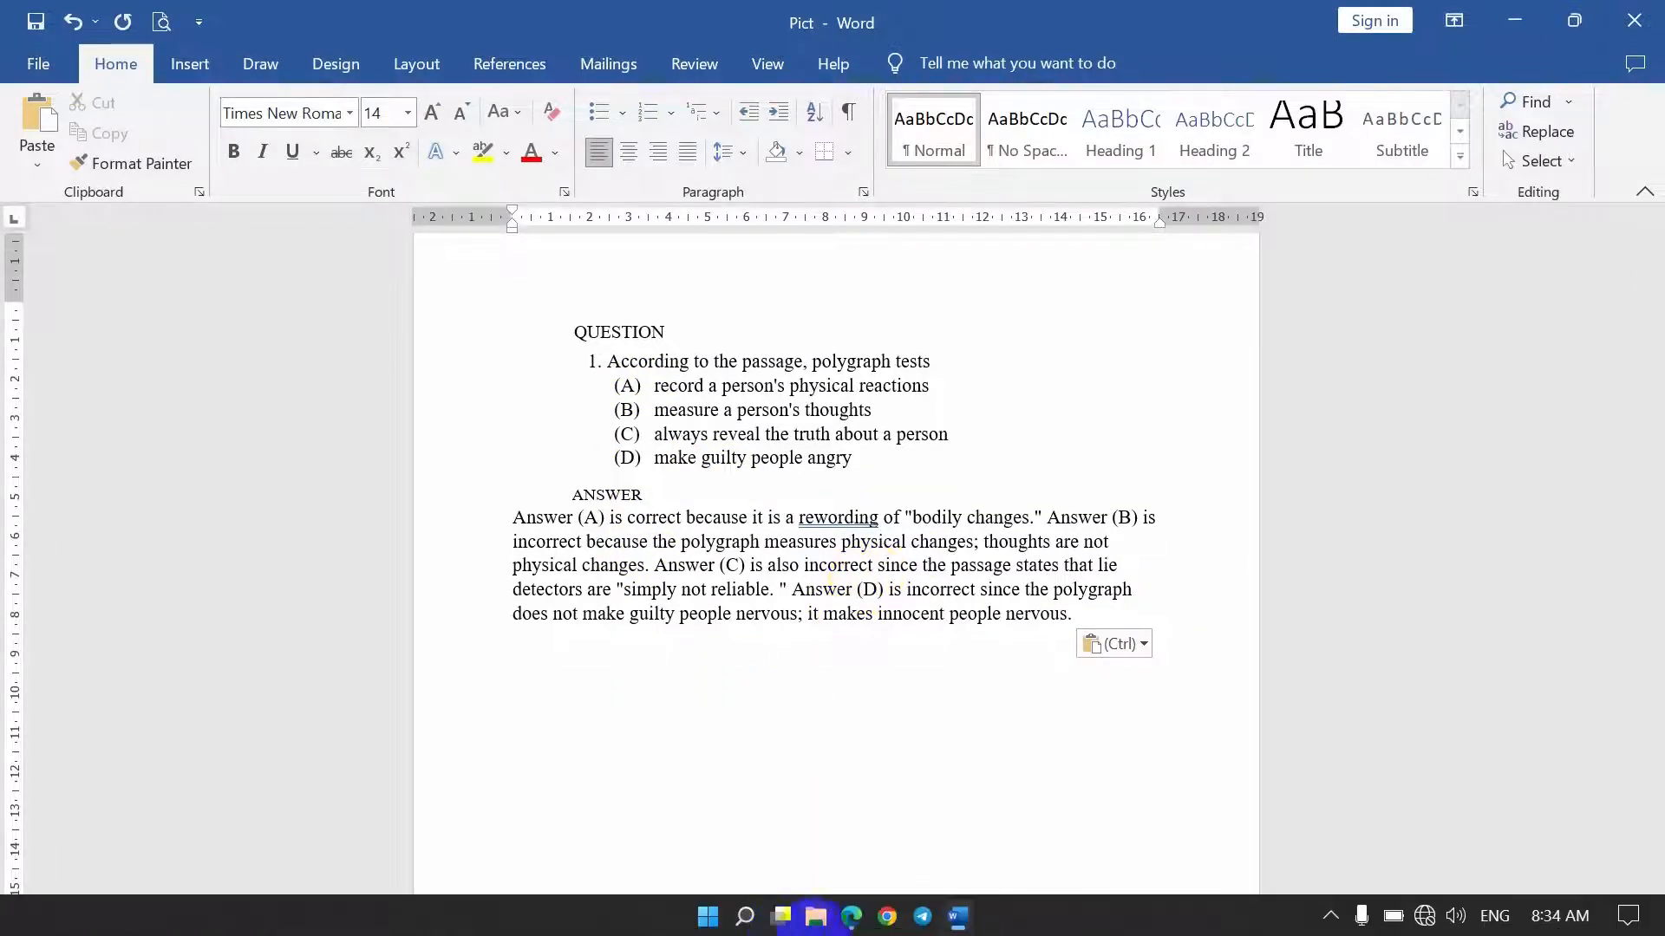
left_click(850, 919)
scroll(909, 441, "down", 3)
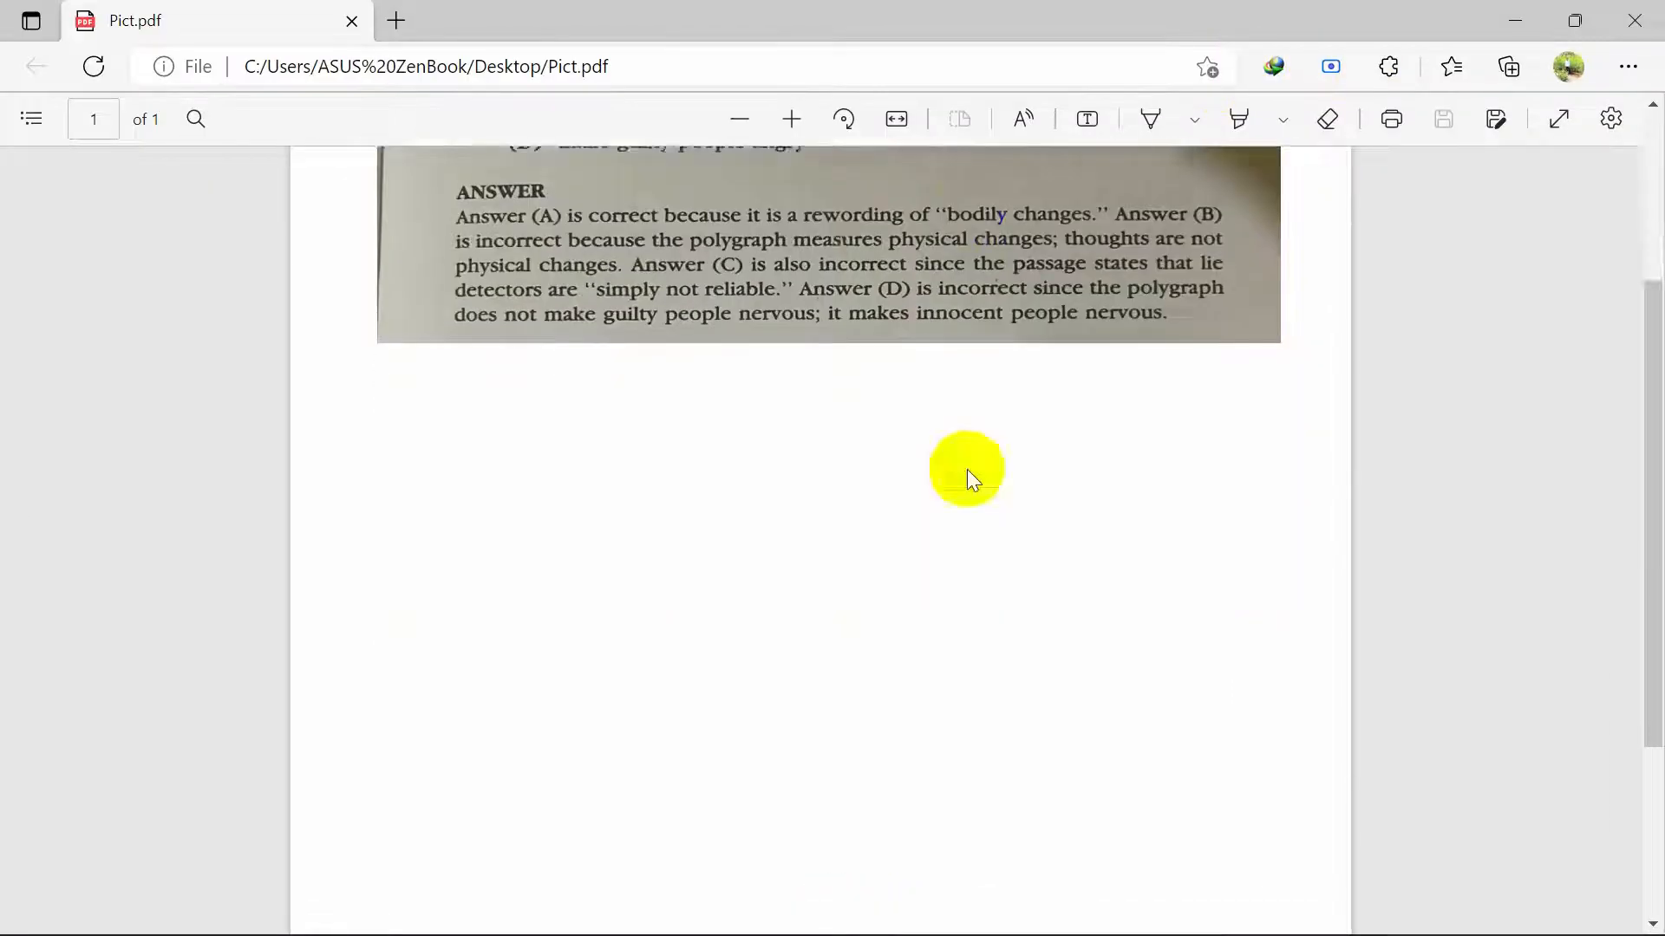
scroll(969, 480, "up", 3)
left_click(1575, 20)
left_click(930, 95)
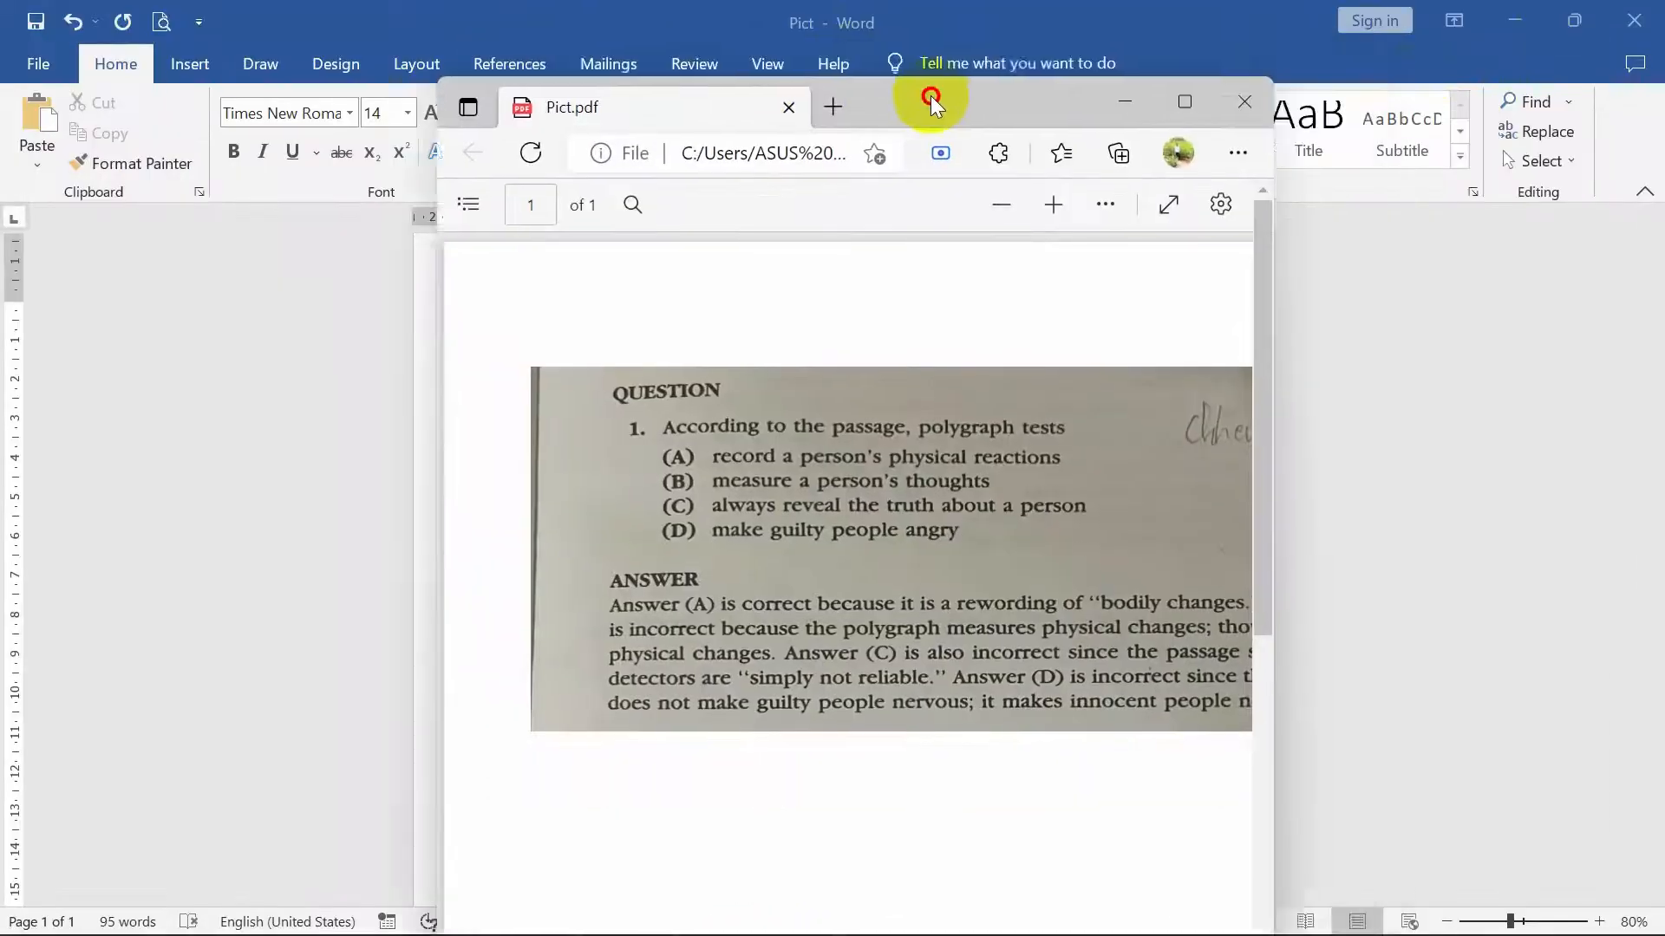
left_click_drag(930, 95, 1186, 199)
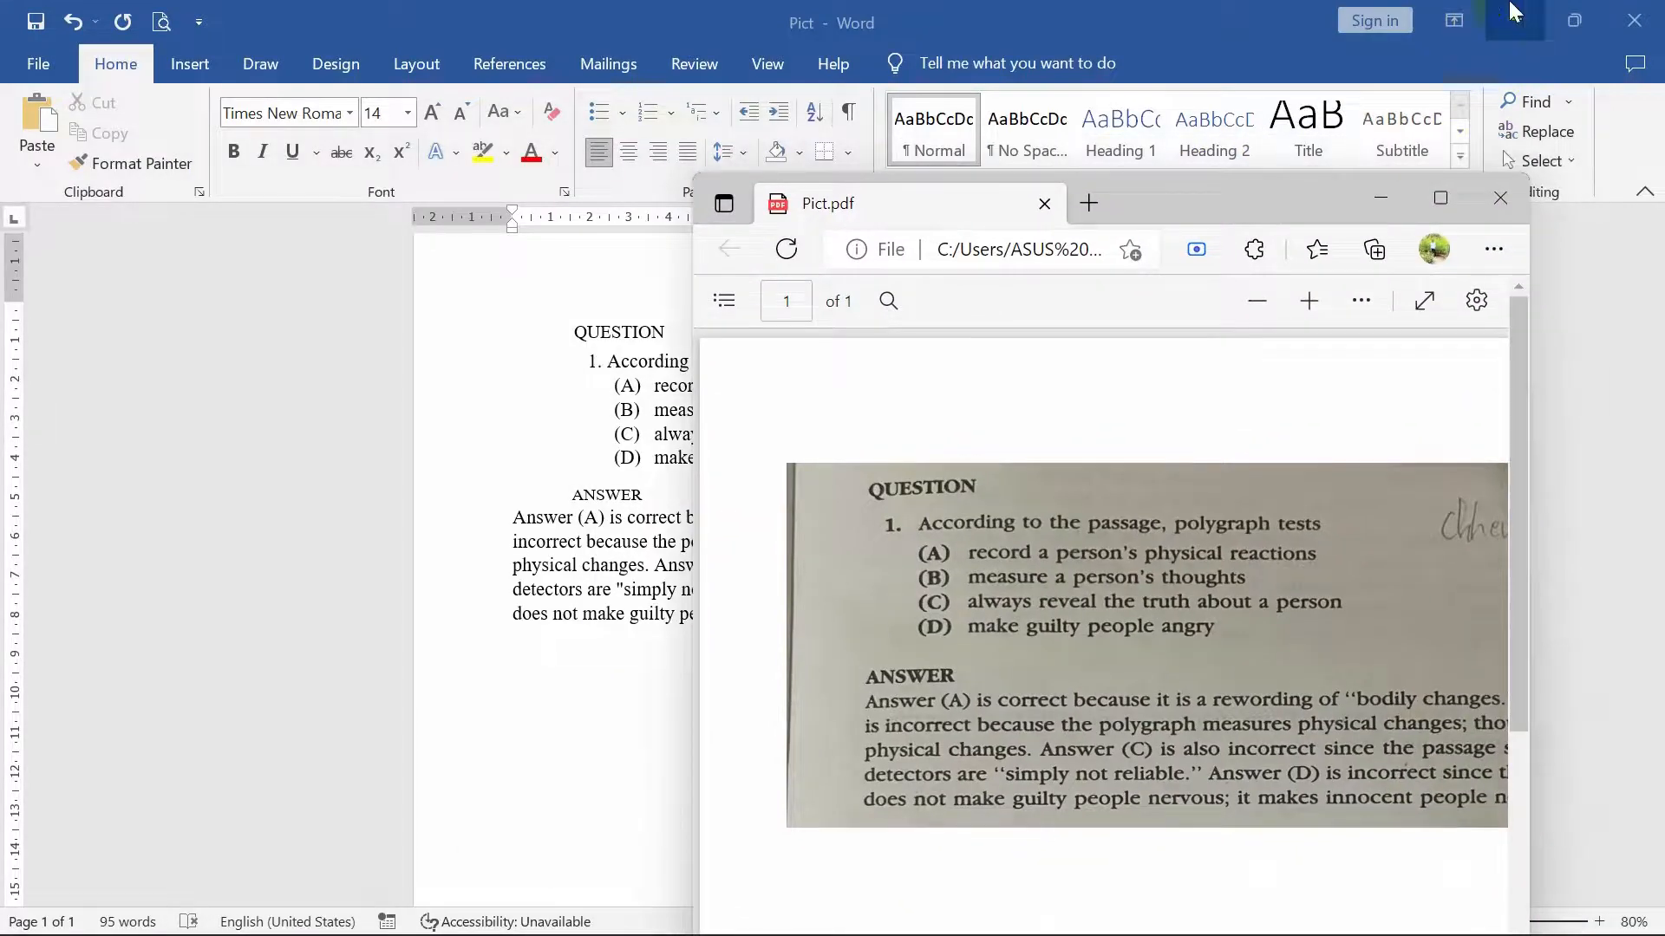
left_click(1582, 12)
left_click_drag(1028, 32, 314, 97)
left_click_drag(1259, 191, 1366, 73)
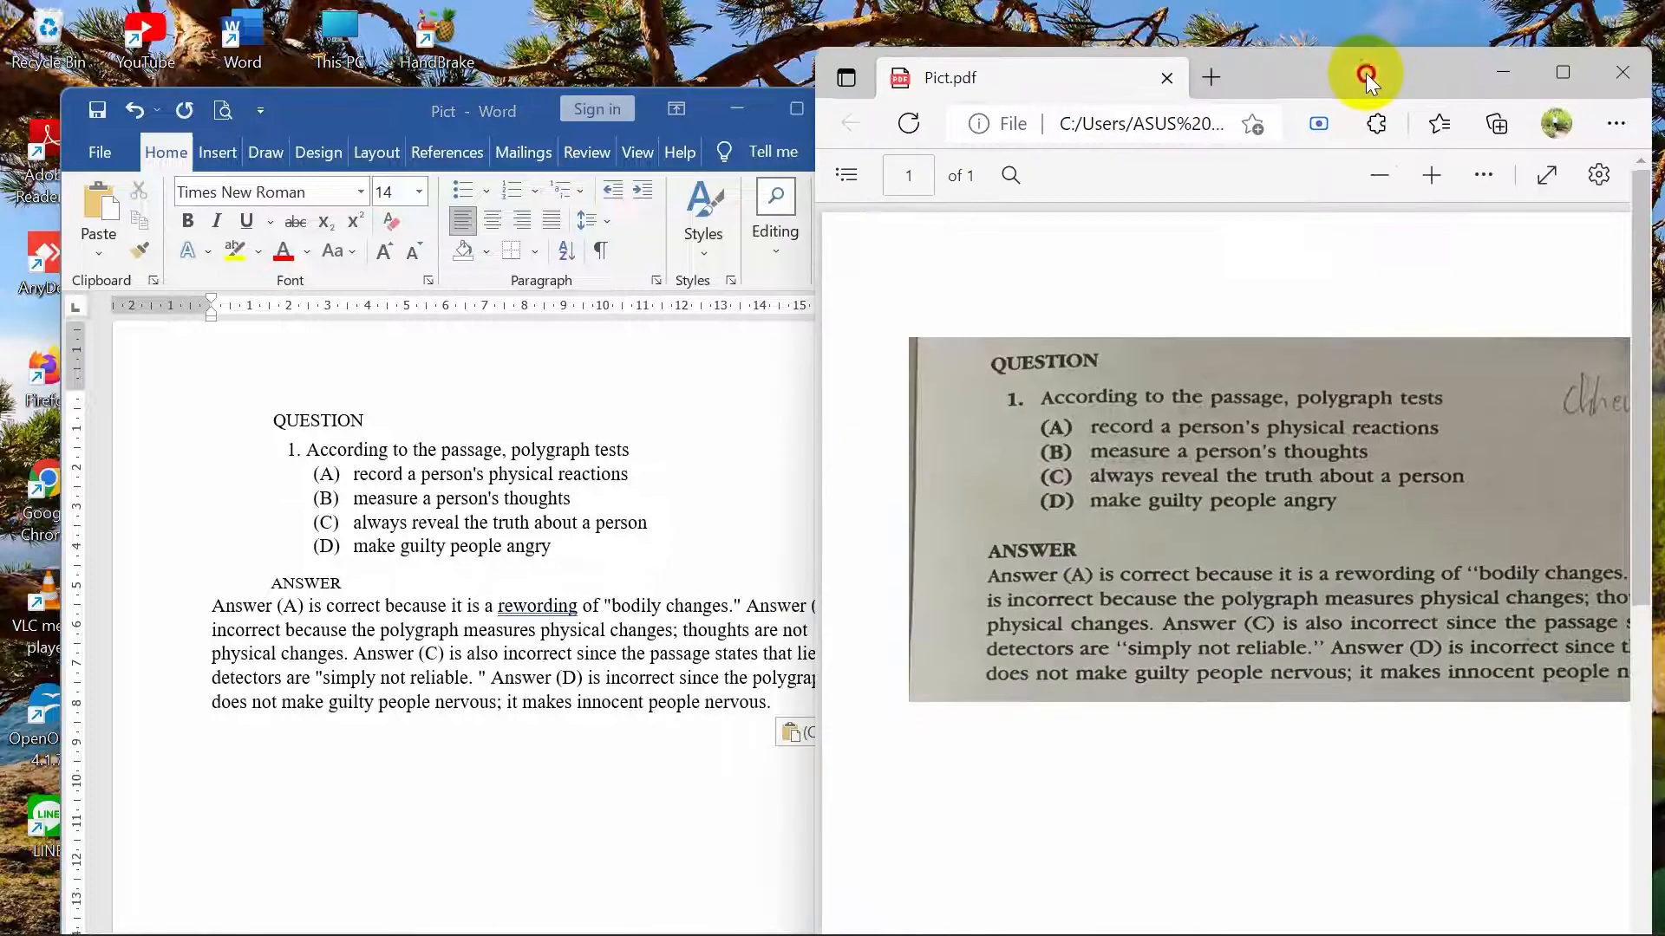
- Compare the converted question and answer text in the Word document with the scanned original in the PDF
scroll(1188, 539, "down", 4)
scroll(1188, 539, "up", 4)
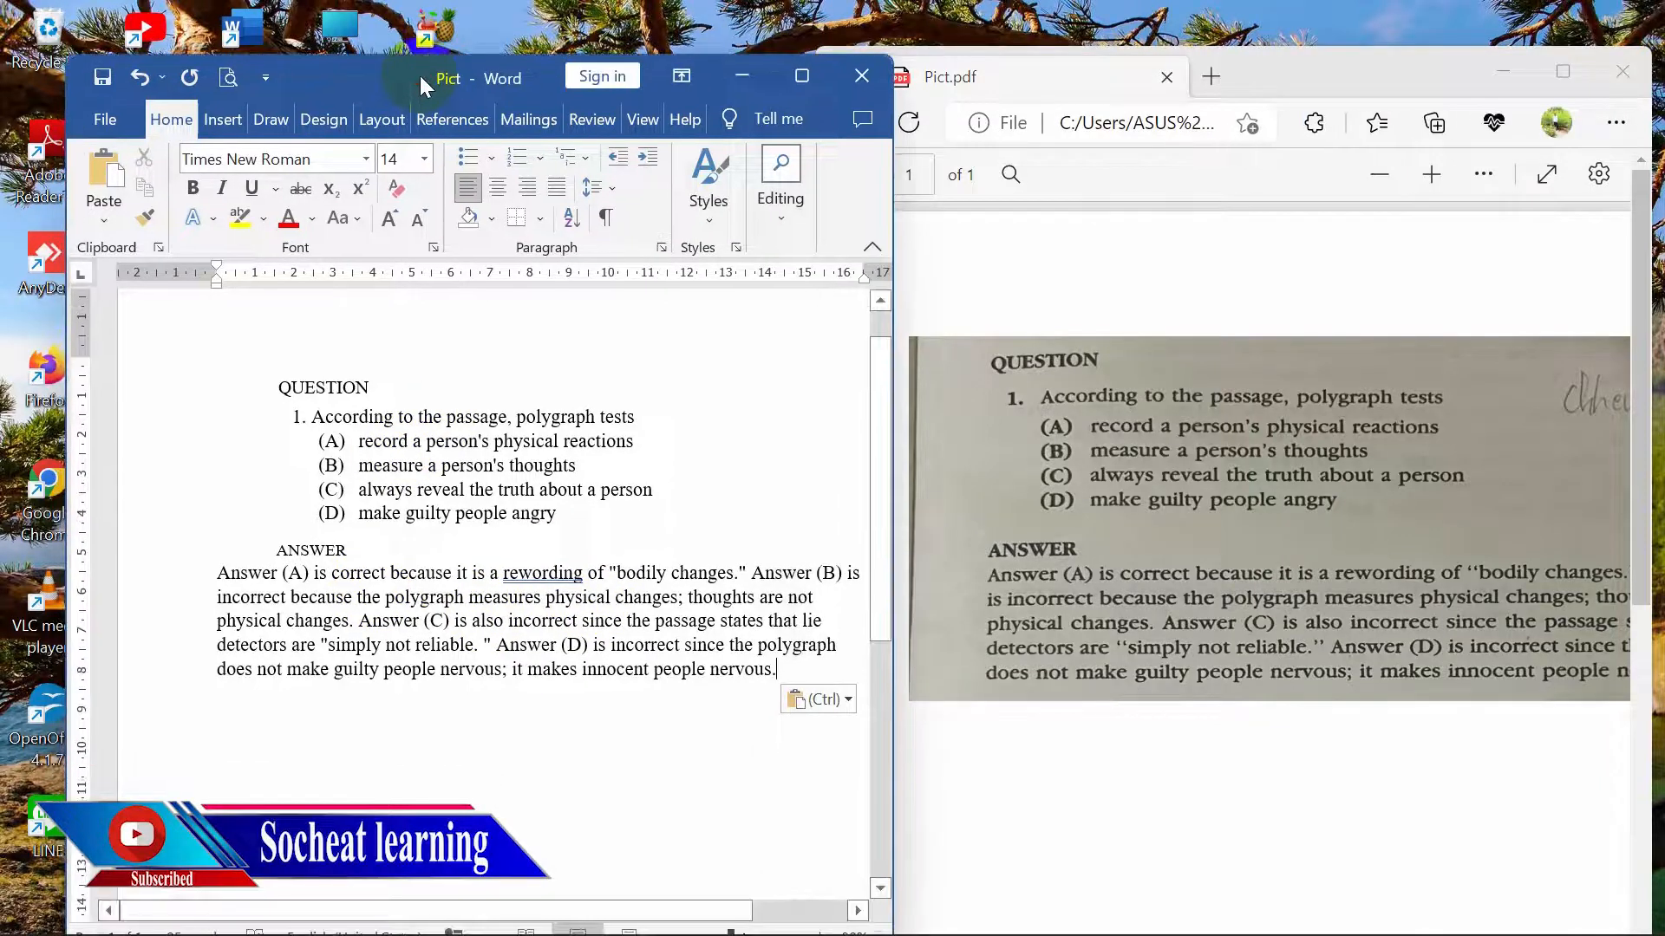
left_click(646, 586)
left_click(678, 598)
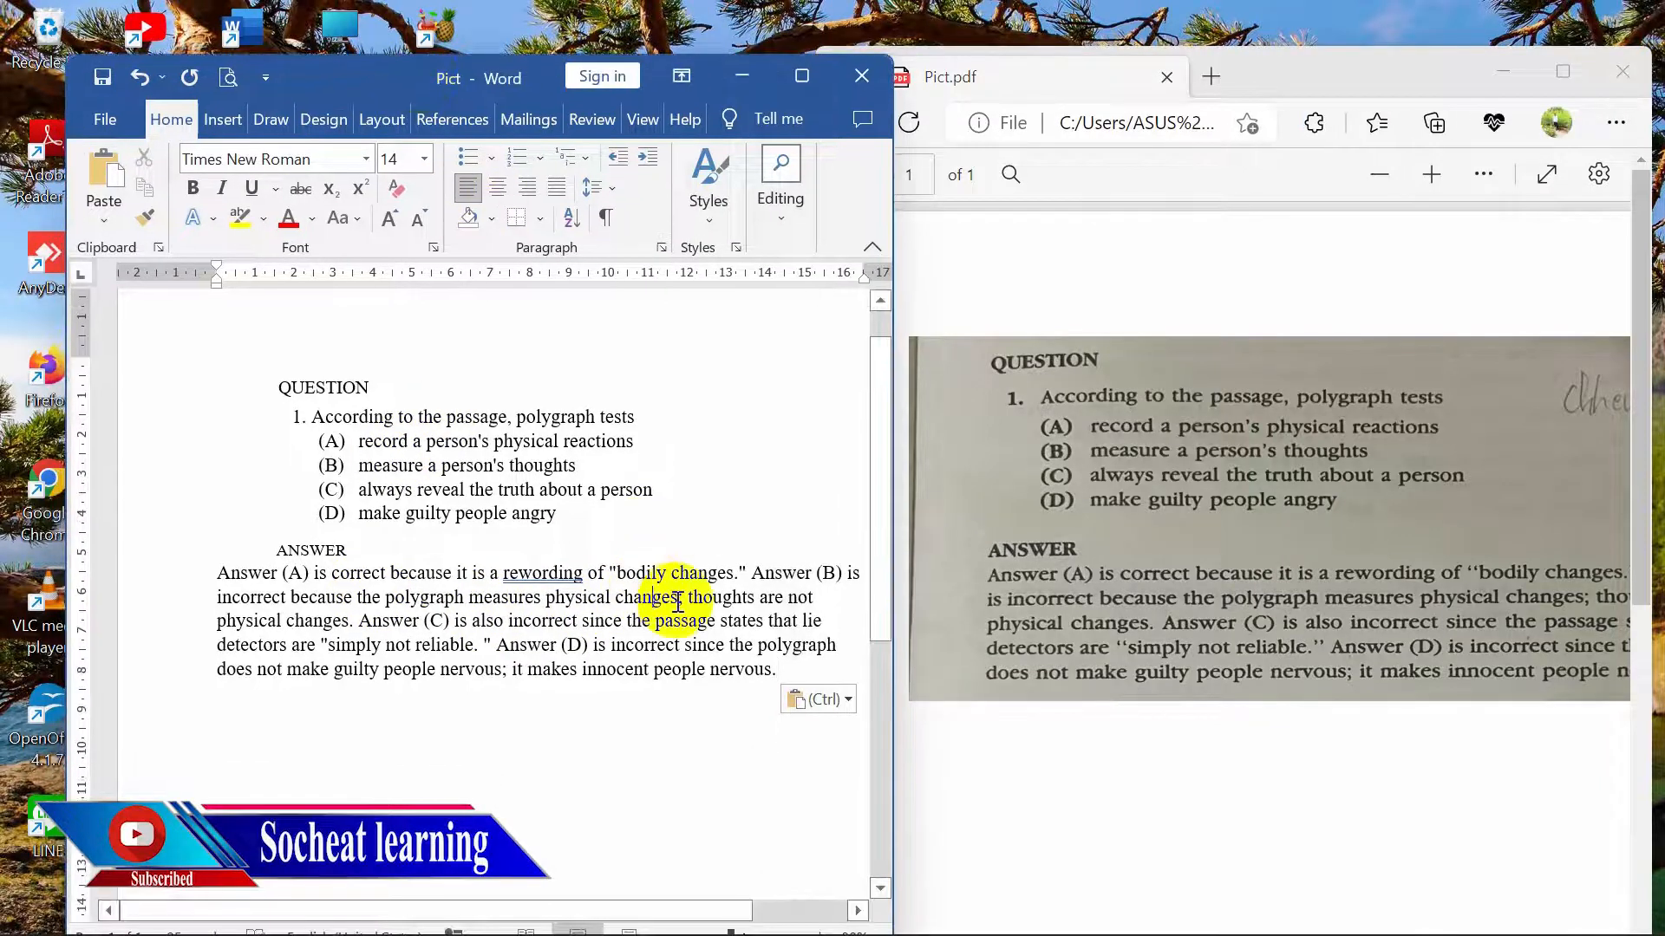
left_click(784, 666)
scroll(512, 581, "up", 1)
scroll(461, 548, "down", 2)
scroll(531, 554, "up", 3)
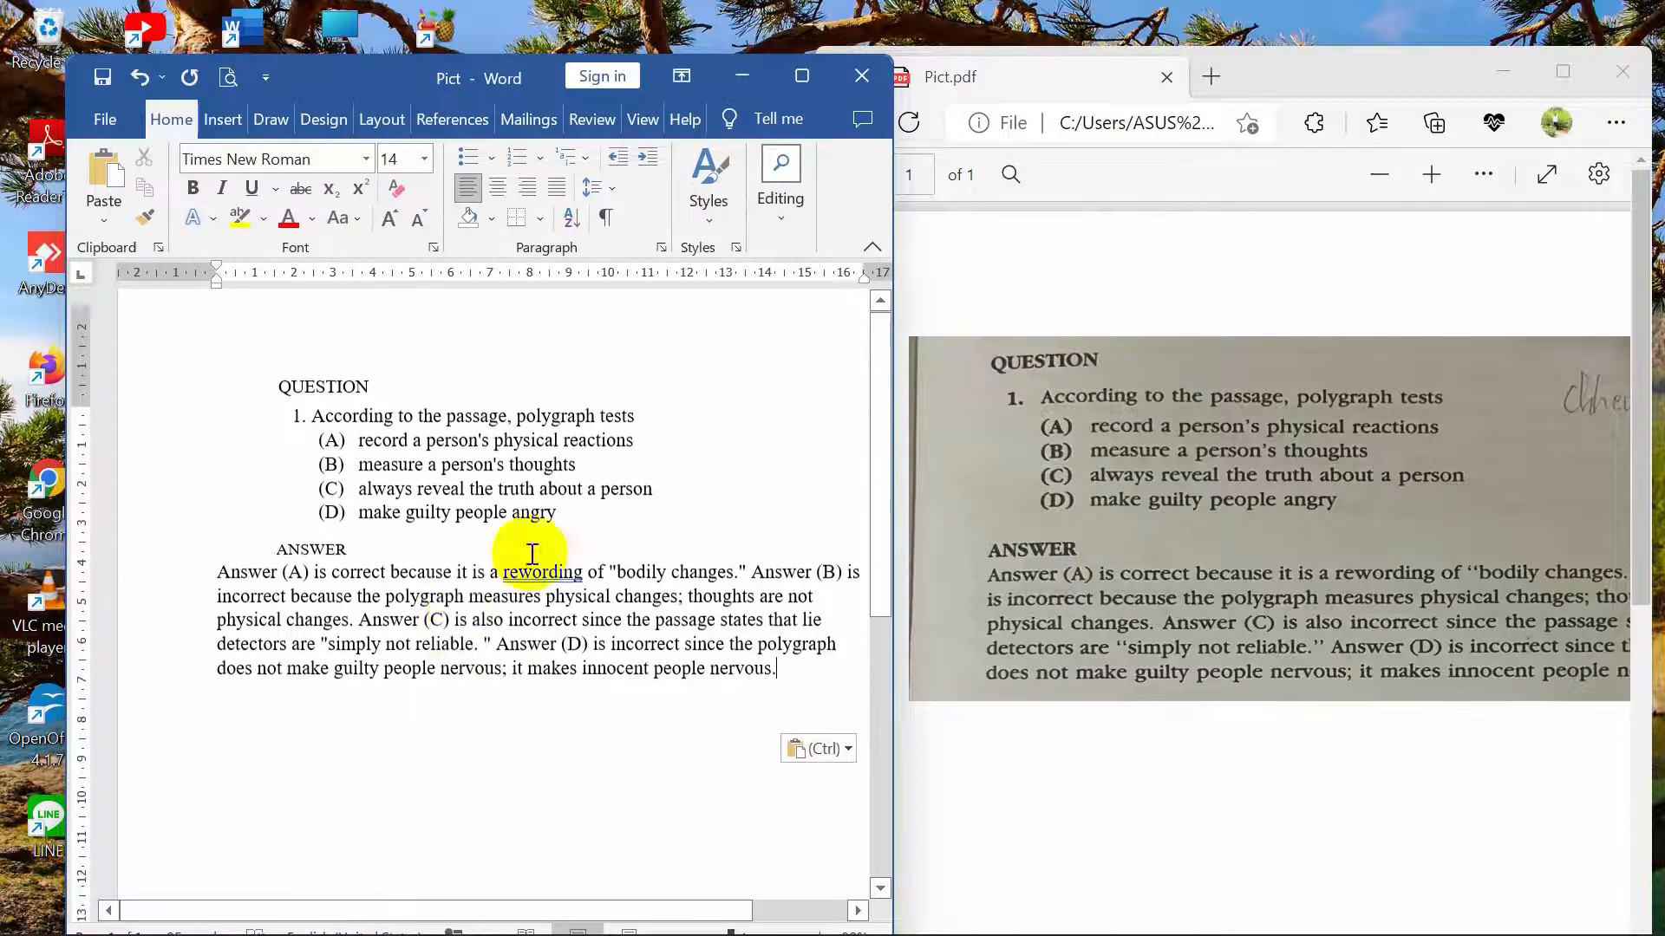
left_click(583, 545)
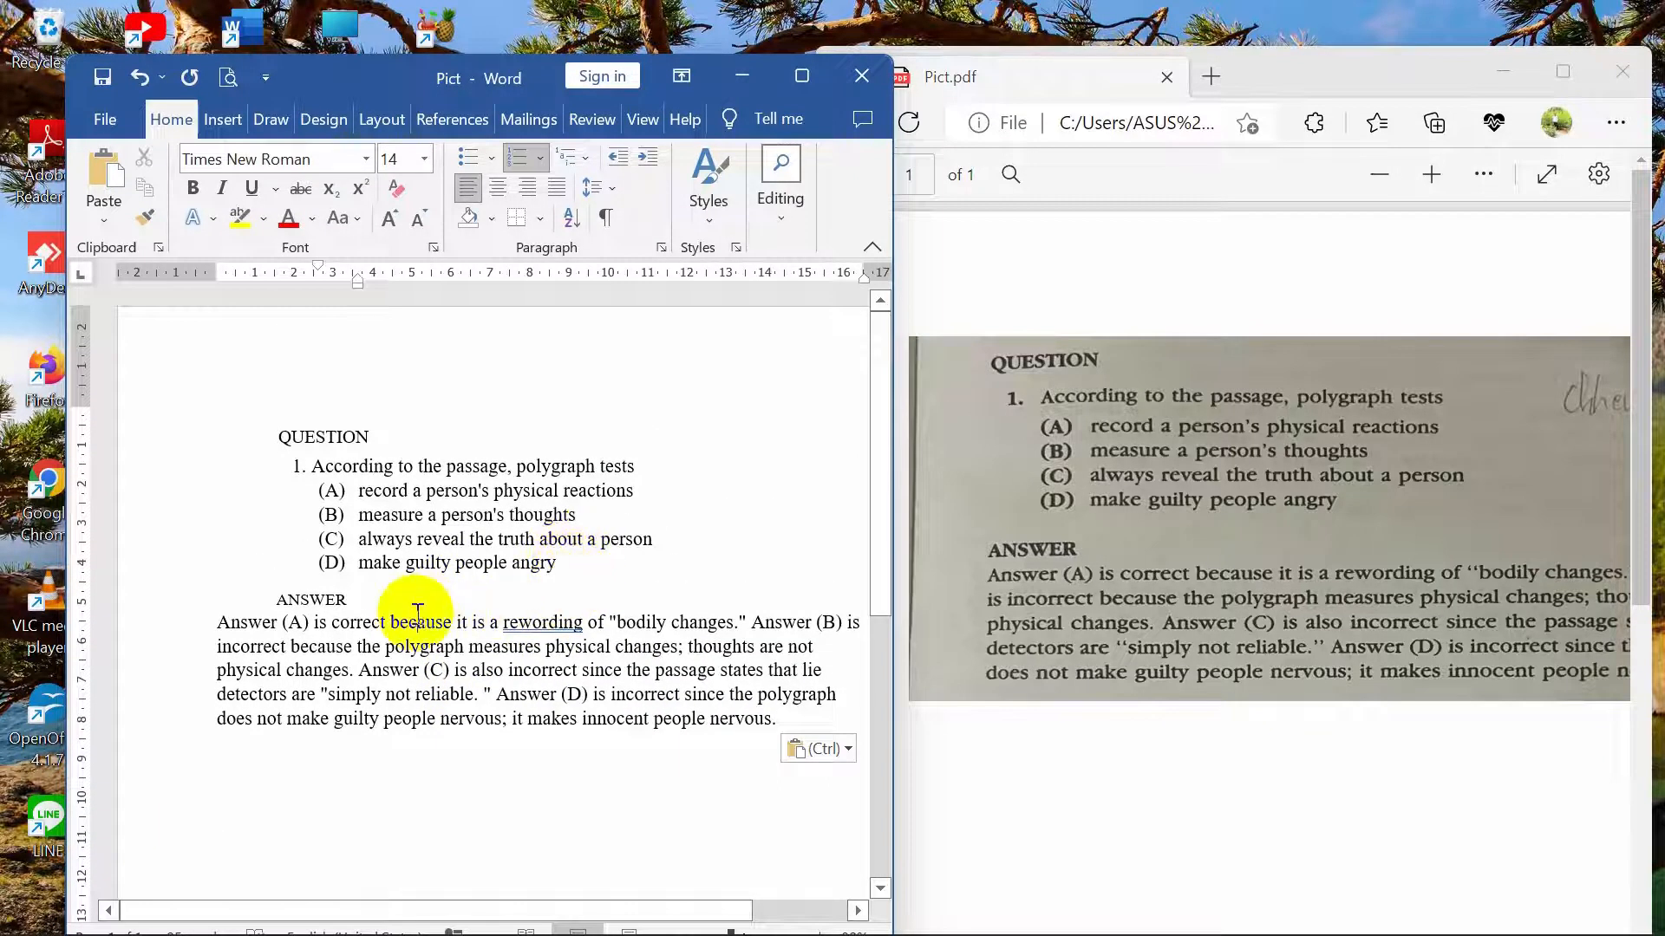
- Make the ANSWER and QUESTION headings bold, and set the QUESTION heading's font size to 14
left_click_drag(358, 599, 278, 599)
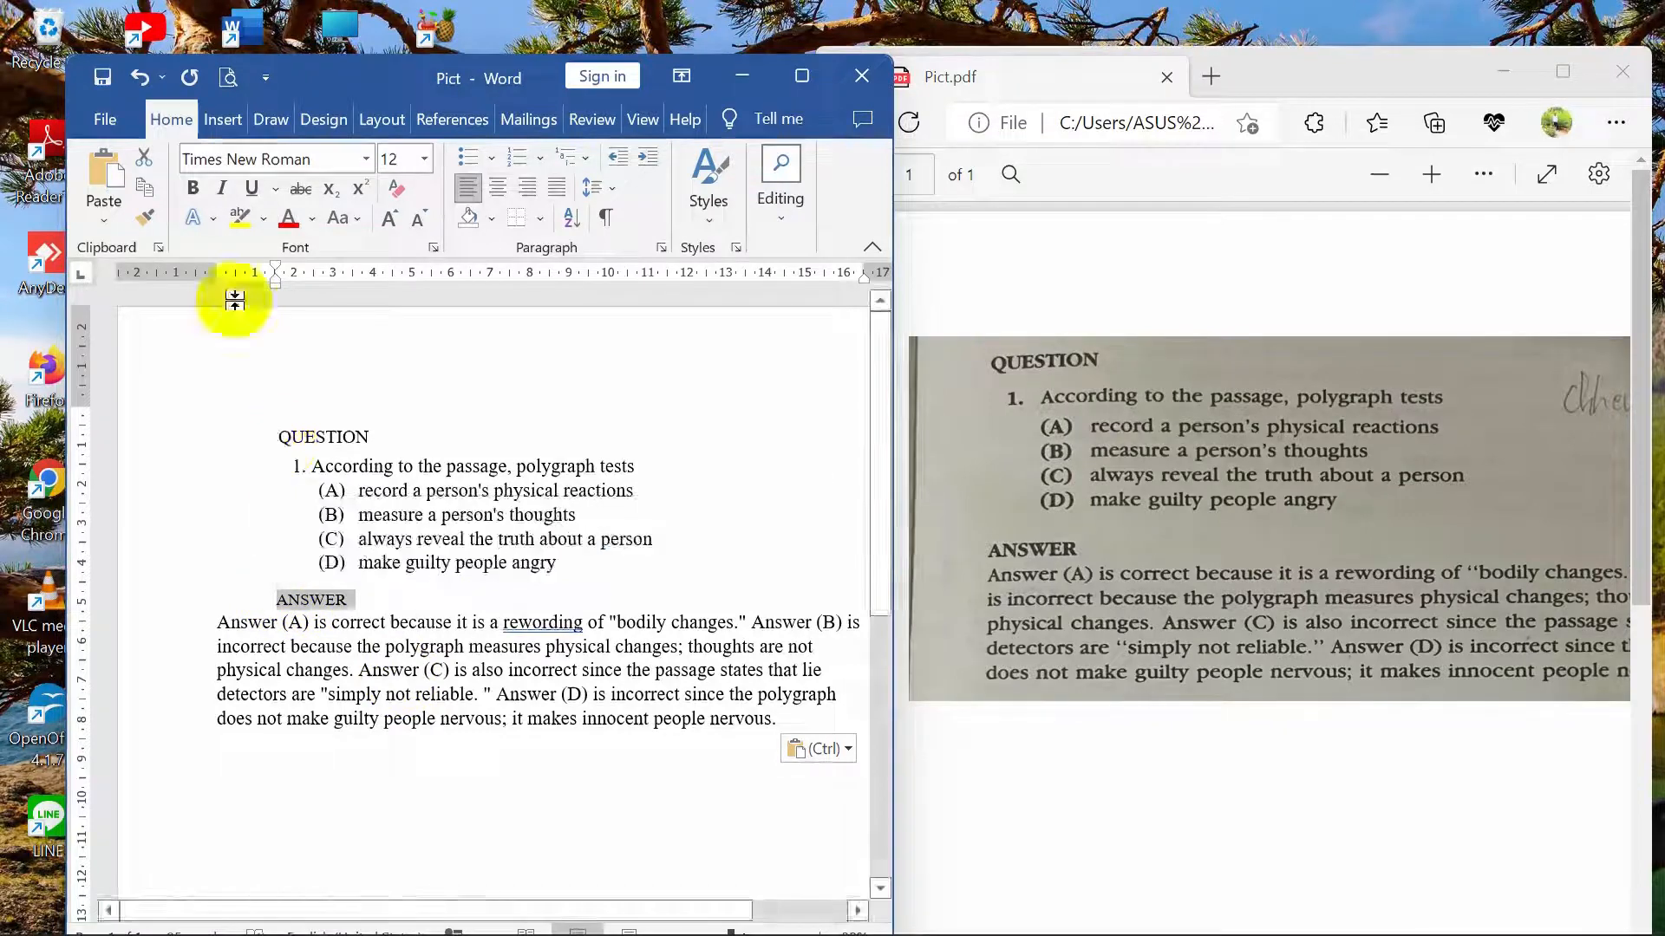
left_click(193, 187)
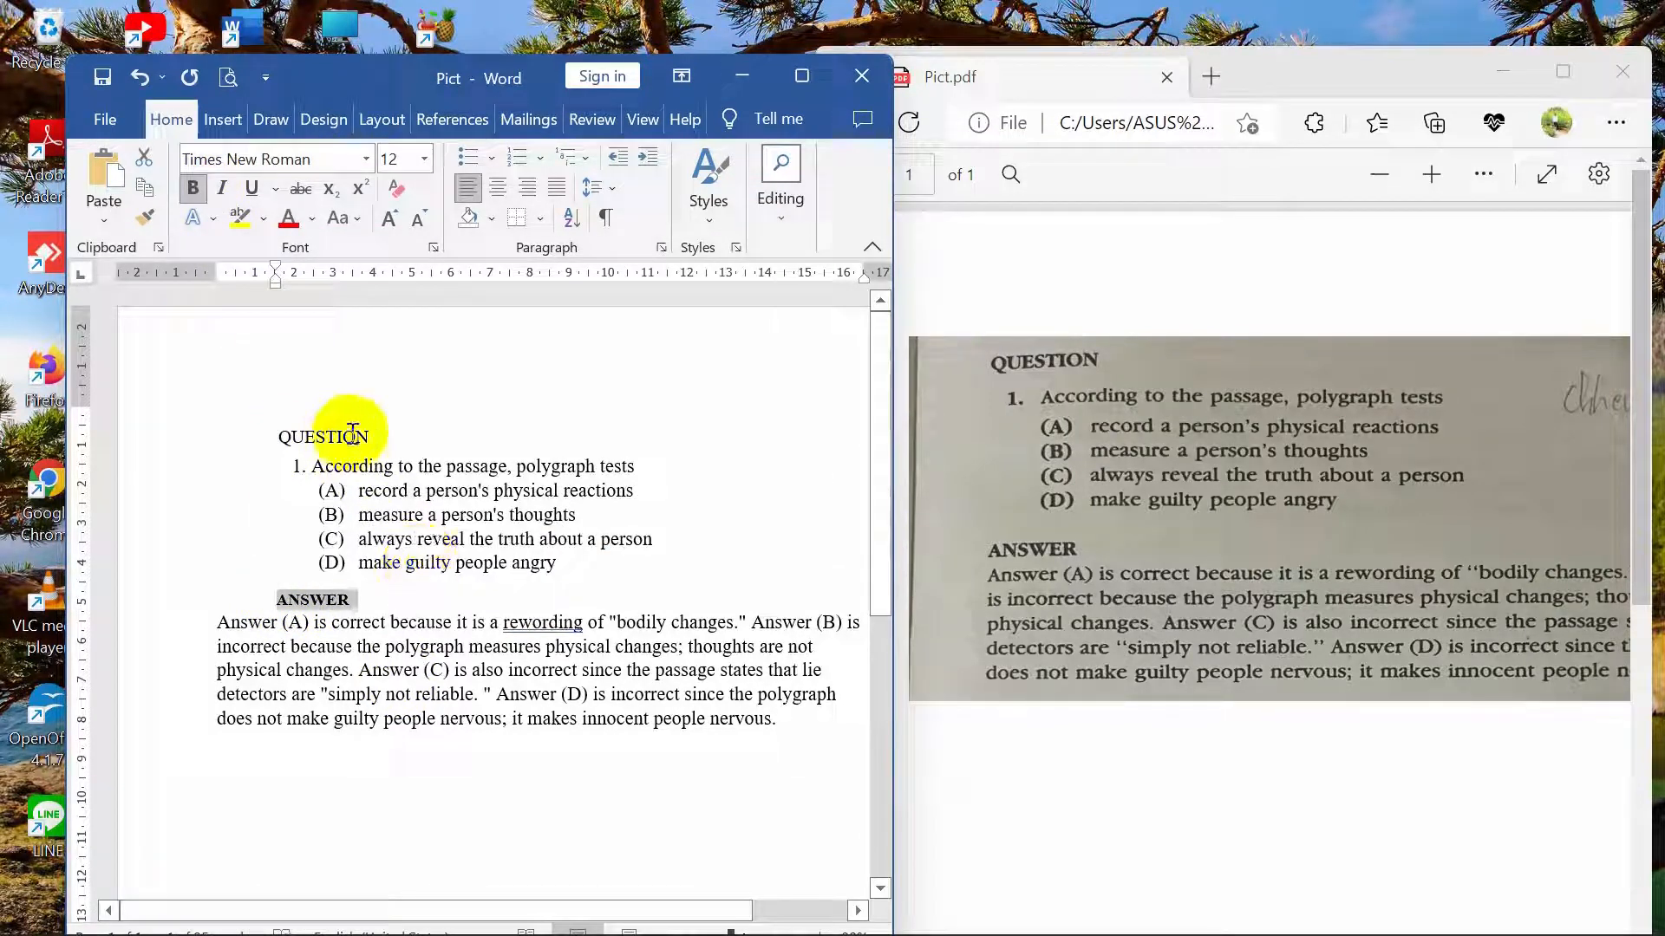
left_click_drag(378, 436, 278, 436)
left_click(192, 188)
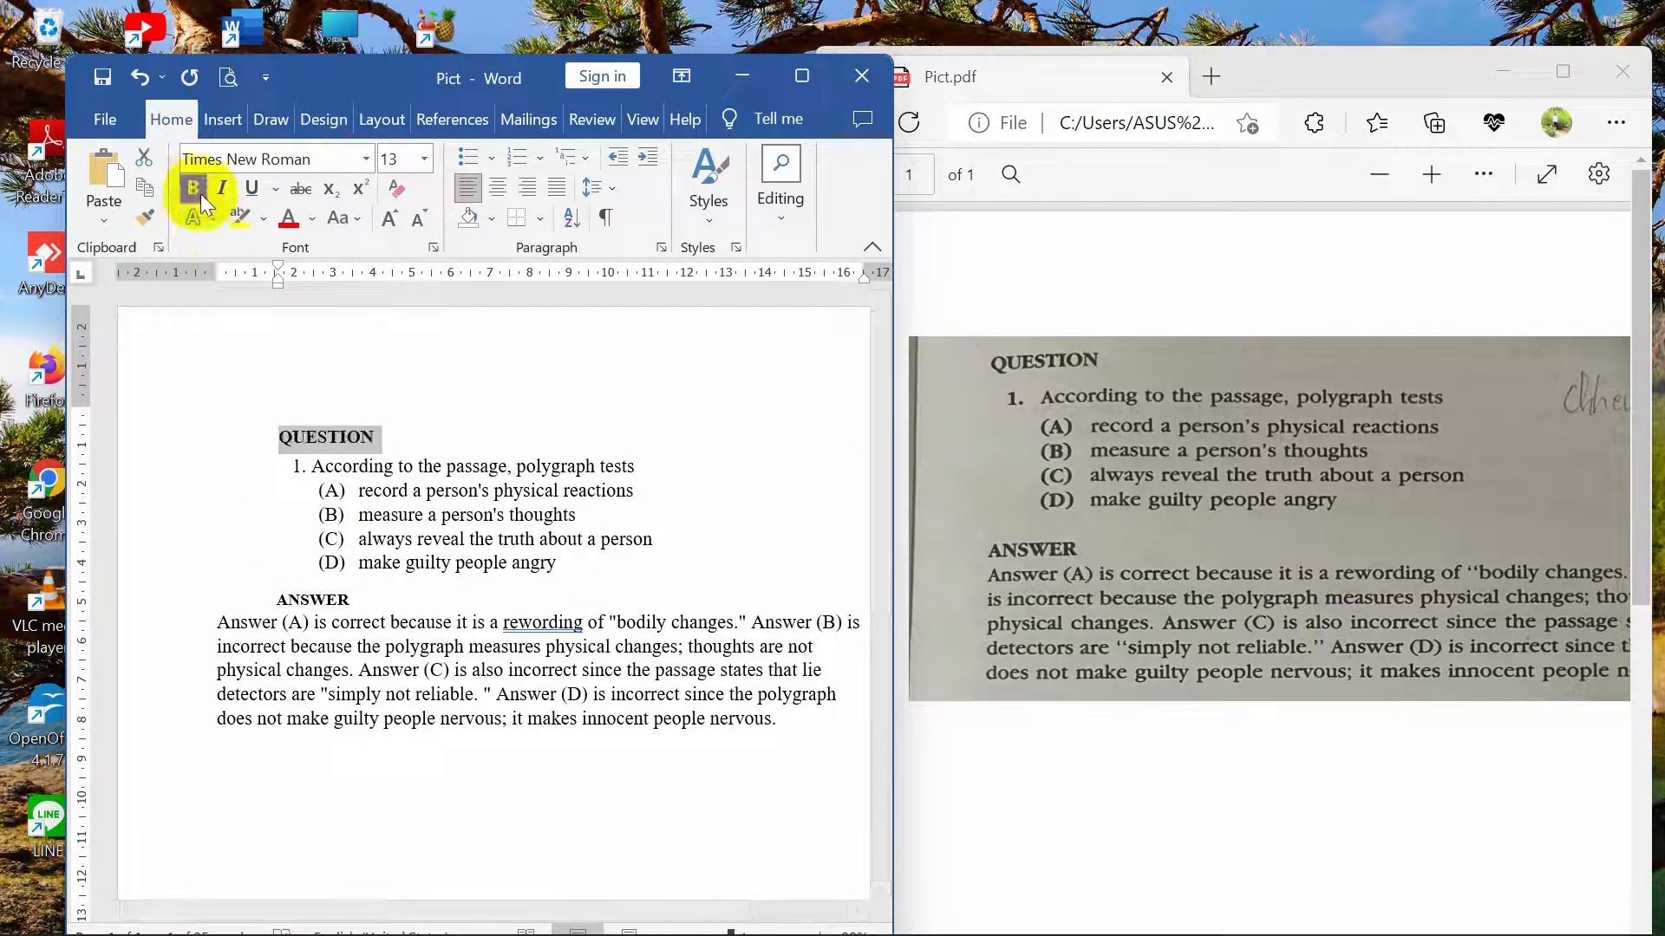
left_click(426, 160)
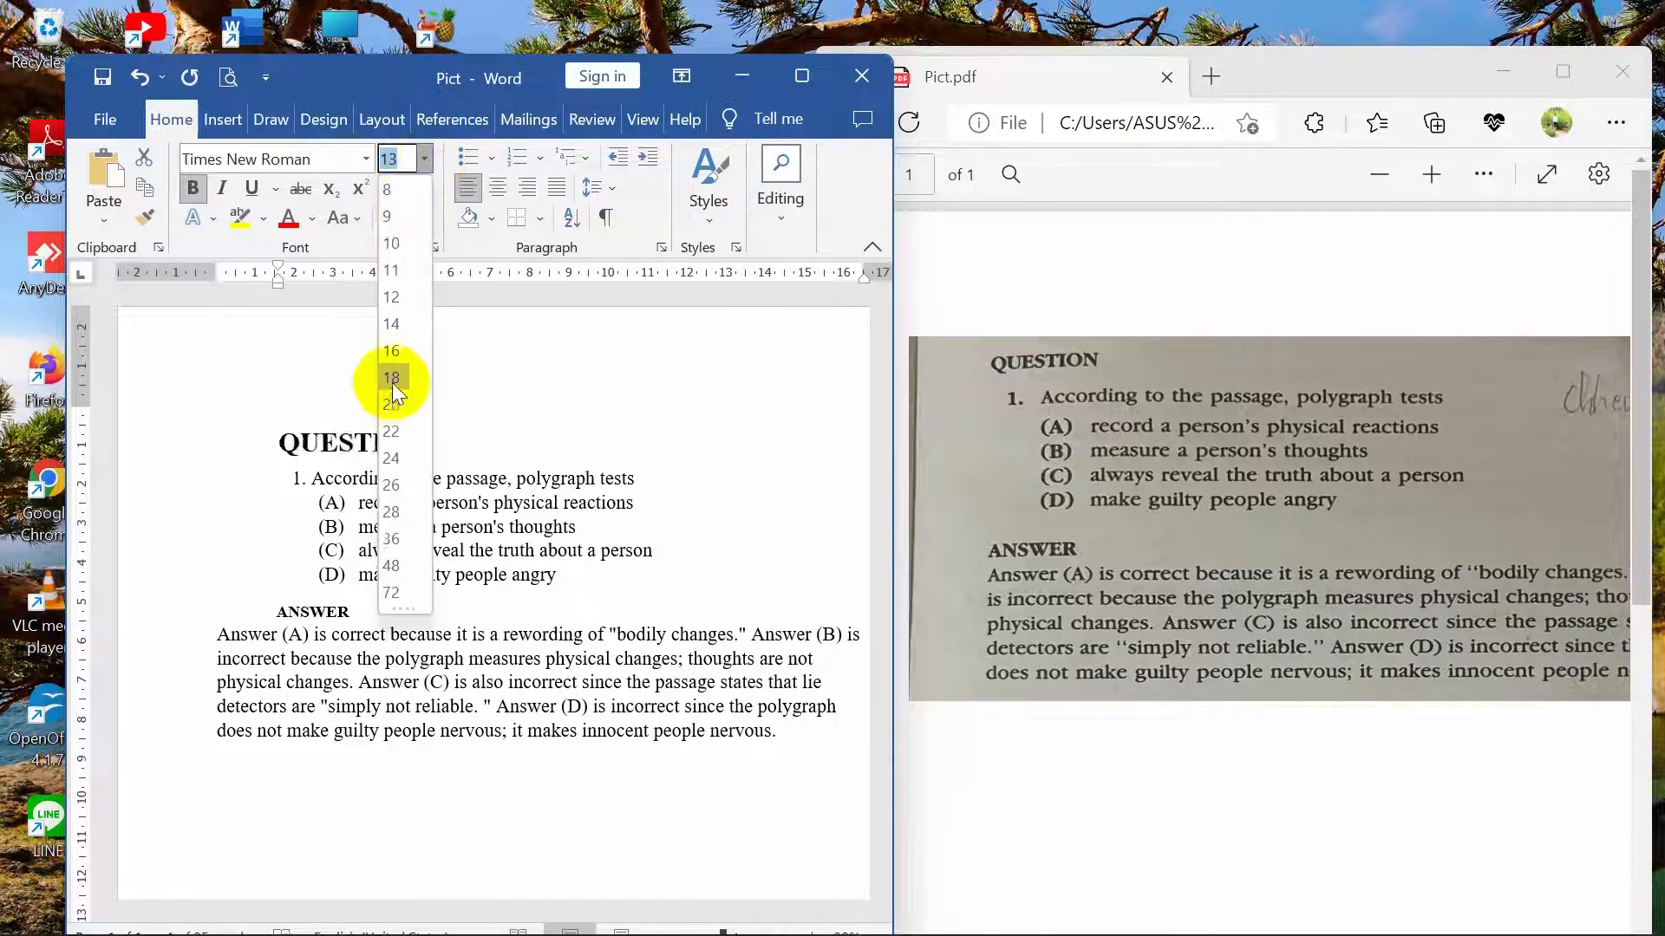
left_click(391, 324)
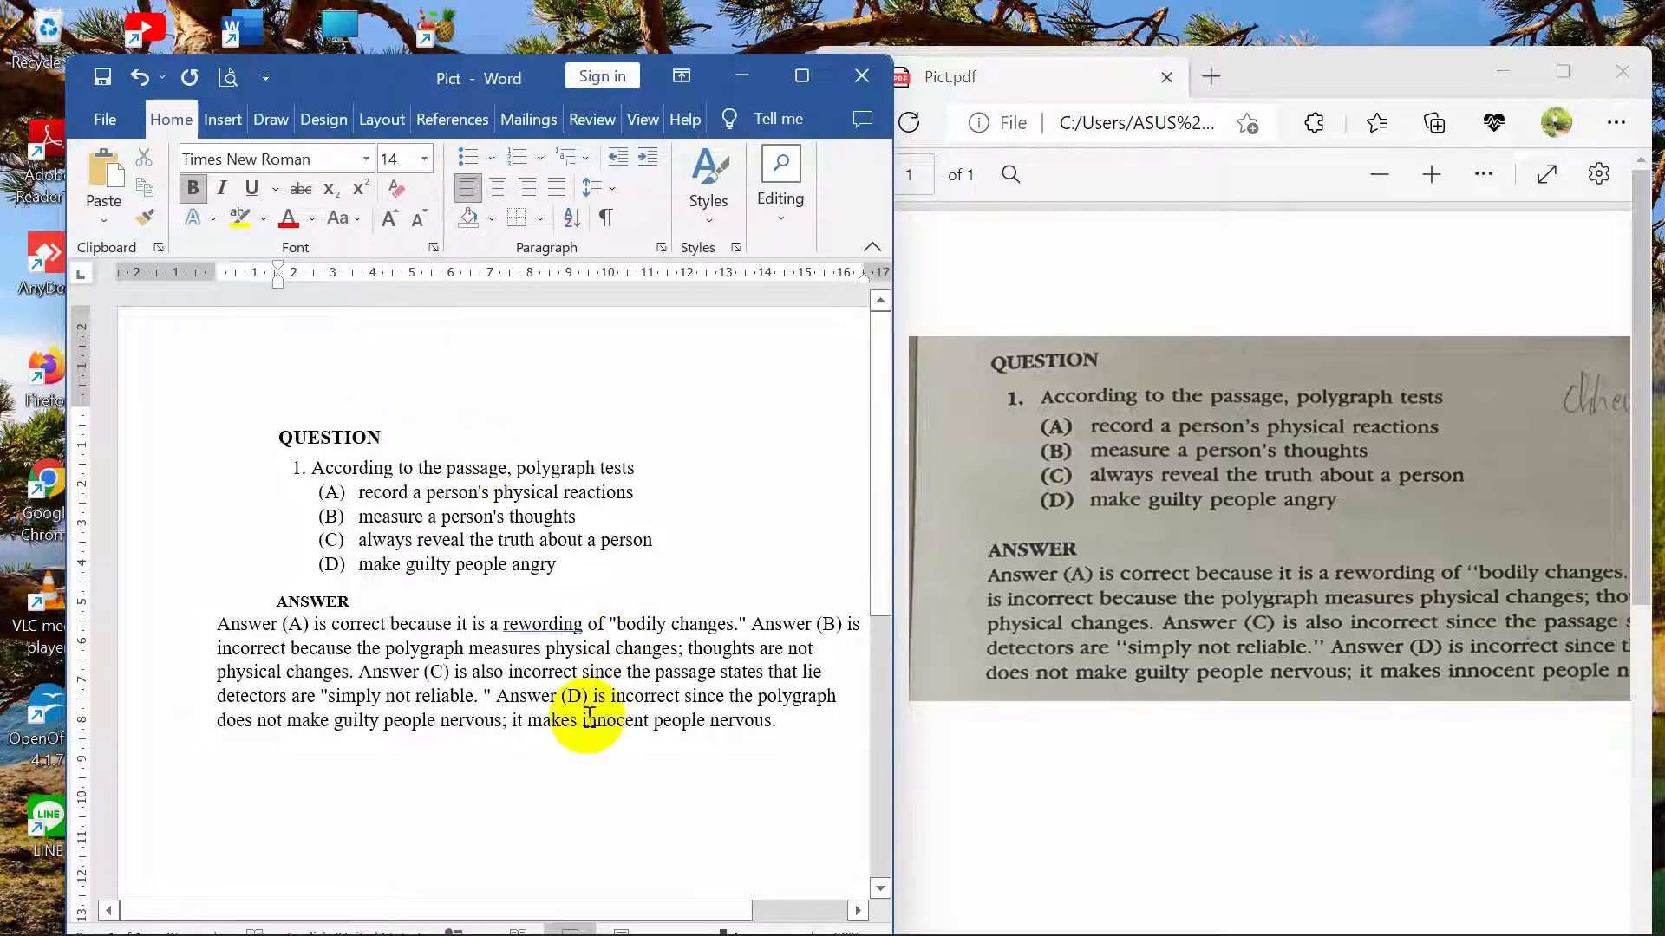
- Check the converted document with its bold headings once more against the scanned page in the PDF
scroll(590, 724, "down", 1)
scroll(539, 651, "up", 1)
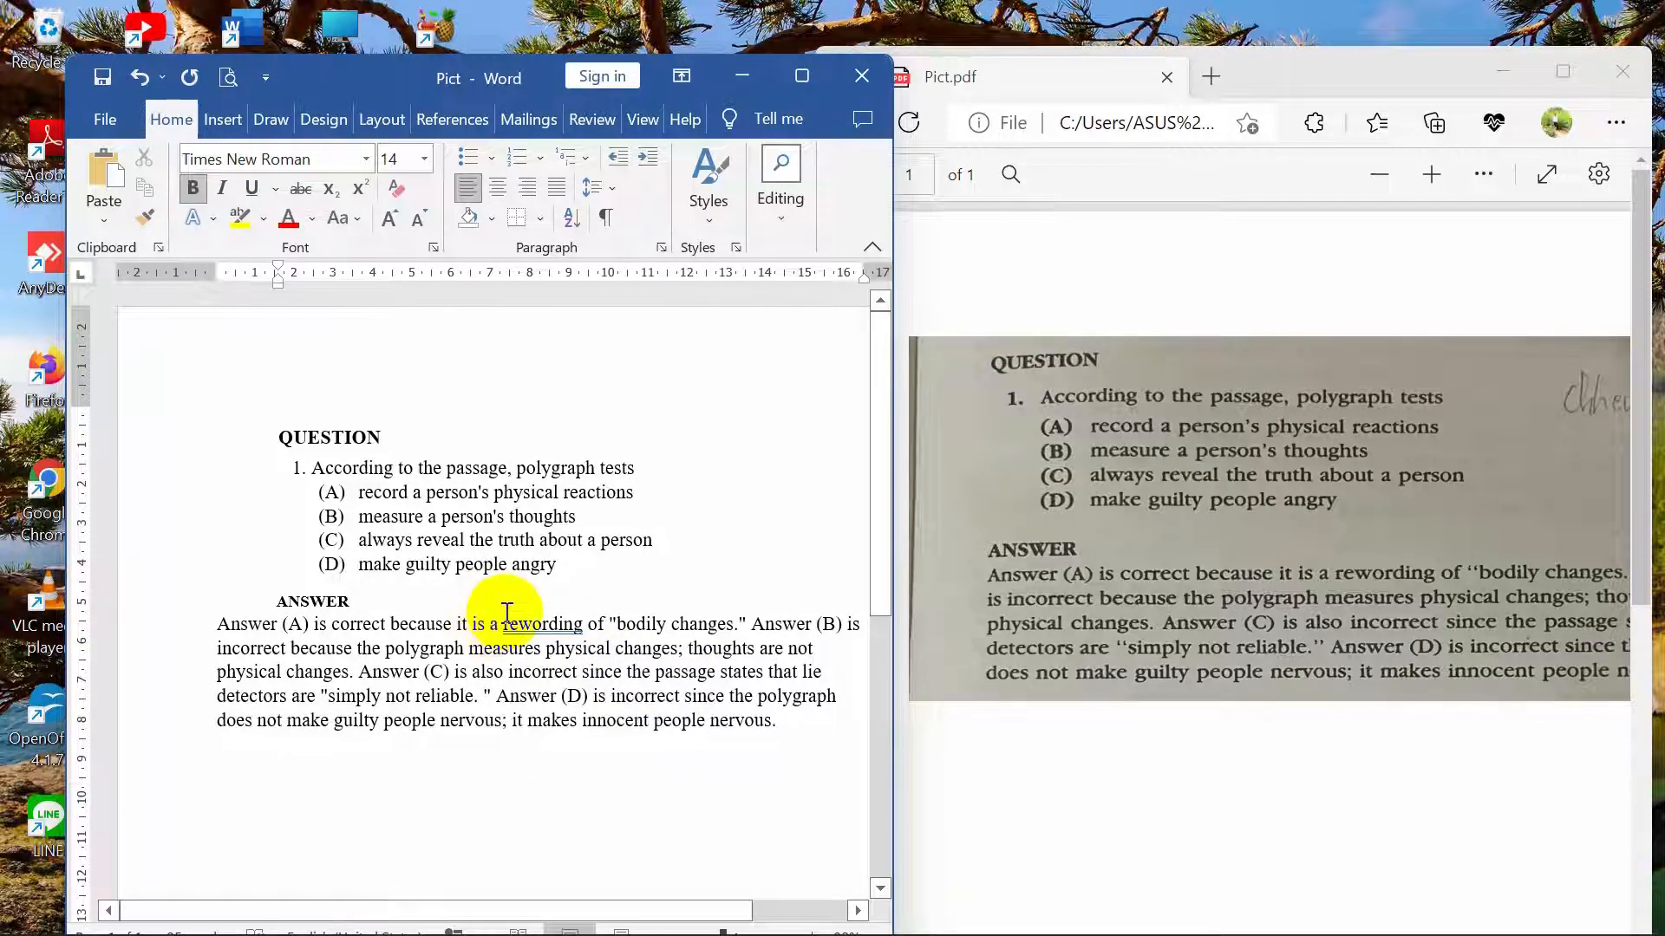
scroll(507, 612, "down", 1)
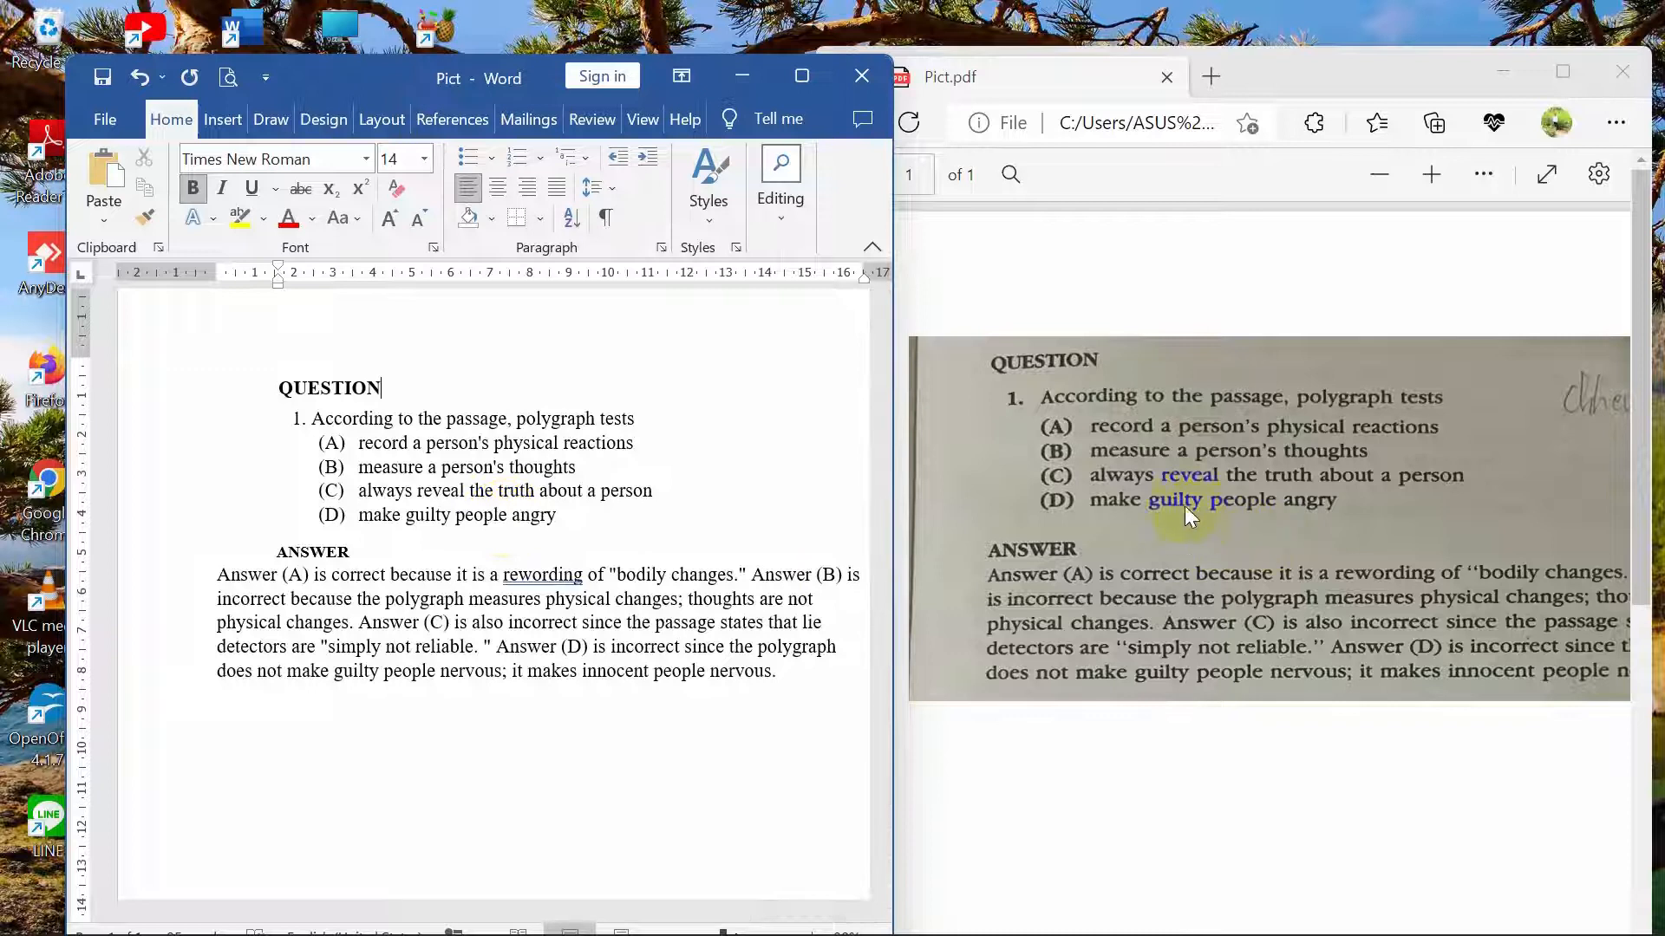
scroll(621, 590, "up", 1)
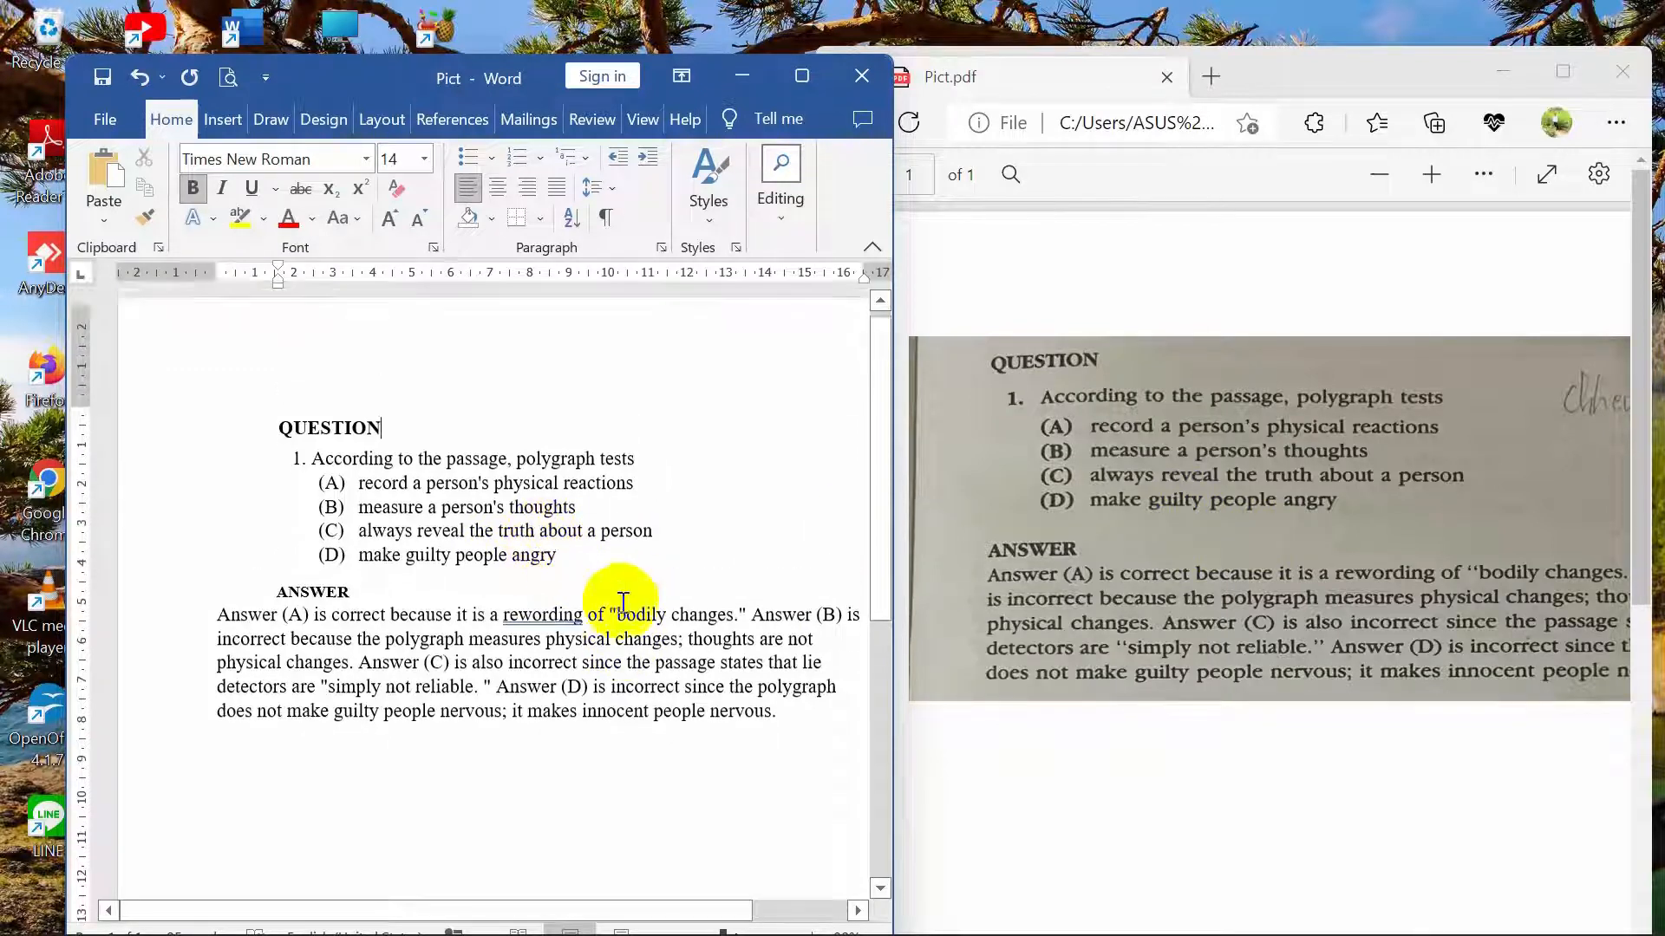
left_click(1216, 222)
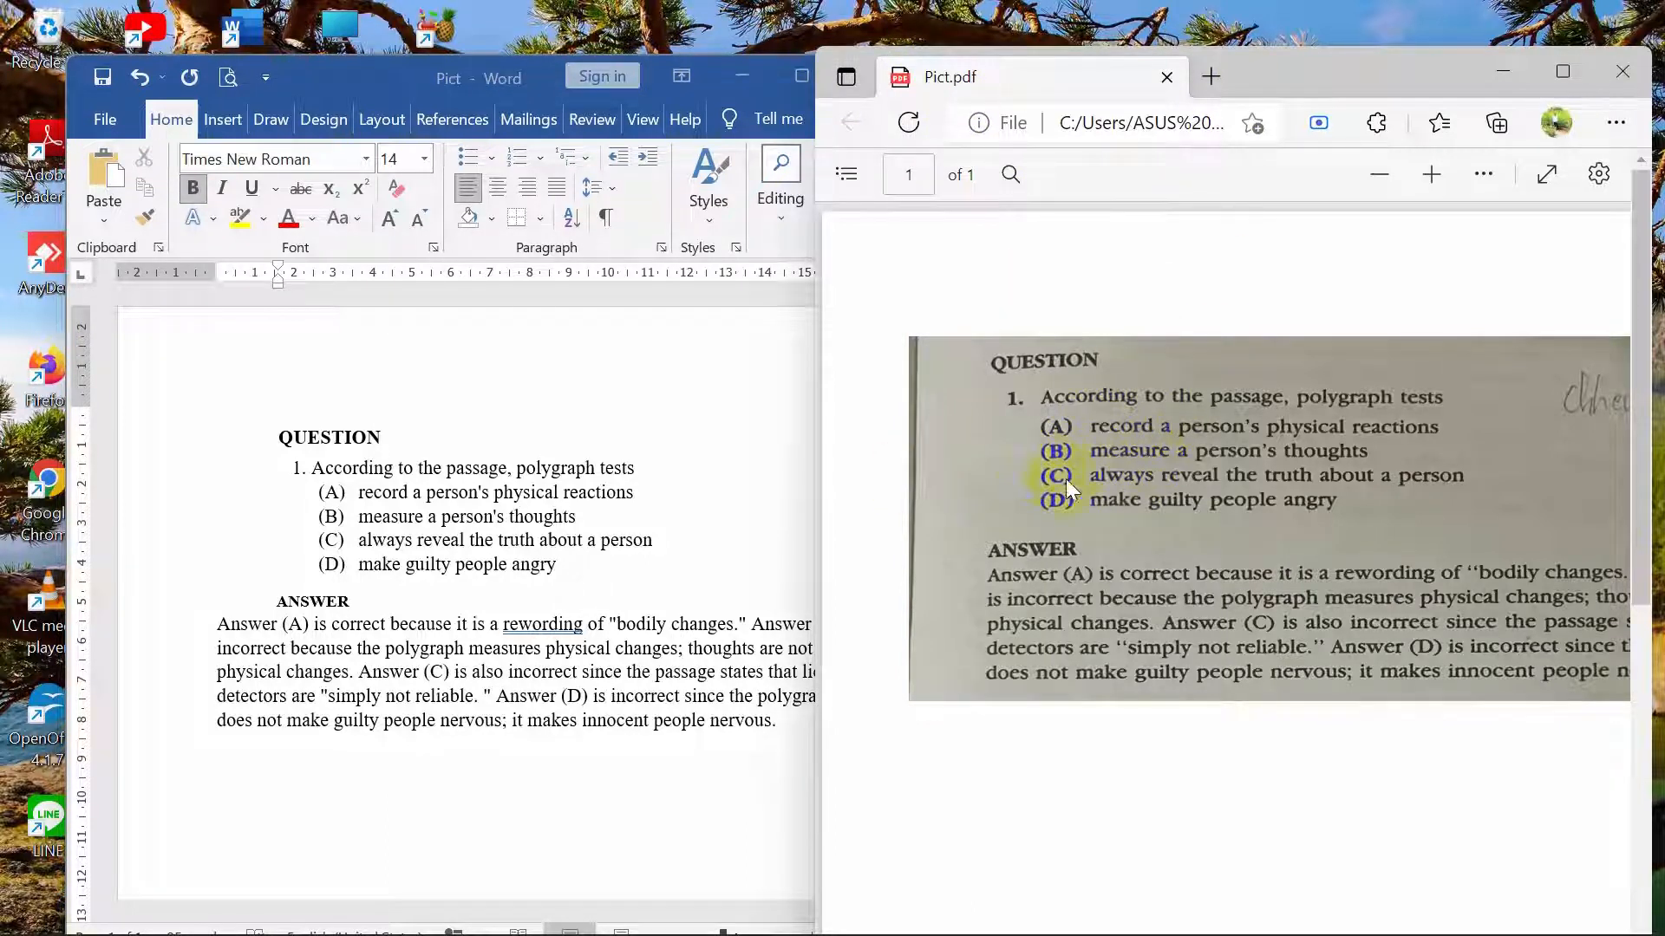
left_click(384, 524)
scroll(531, 592, "down", 1)
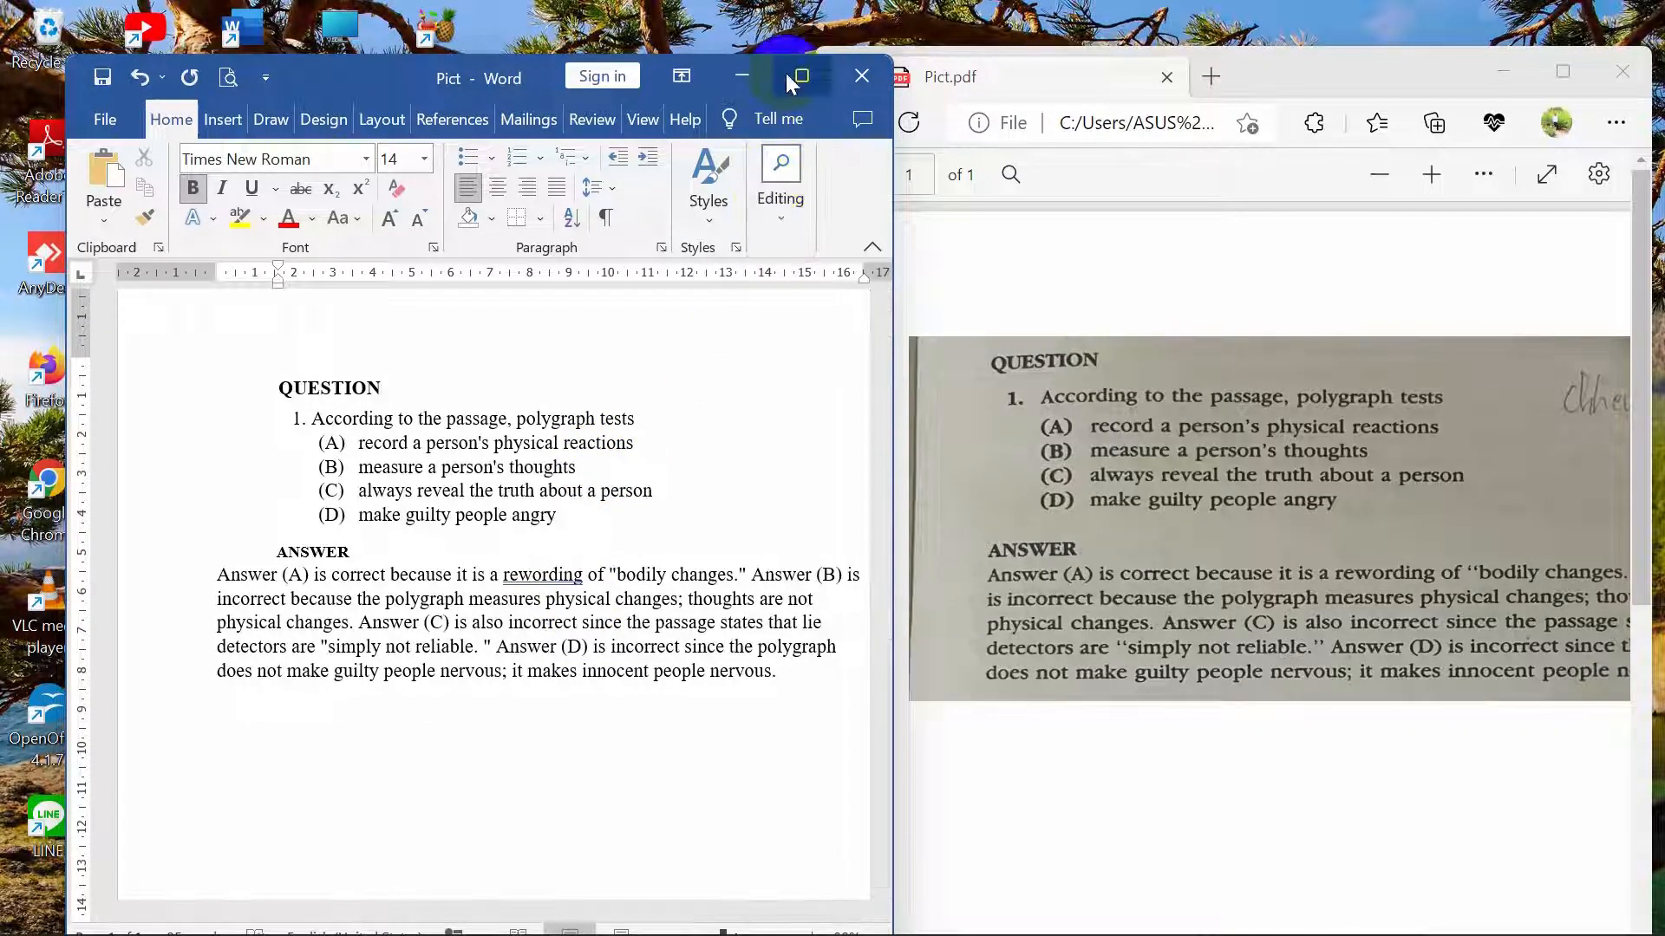
mouse_move(803, 70)
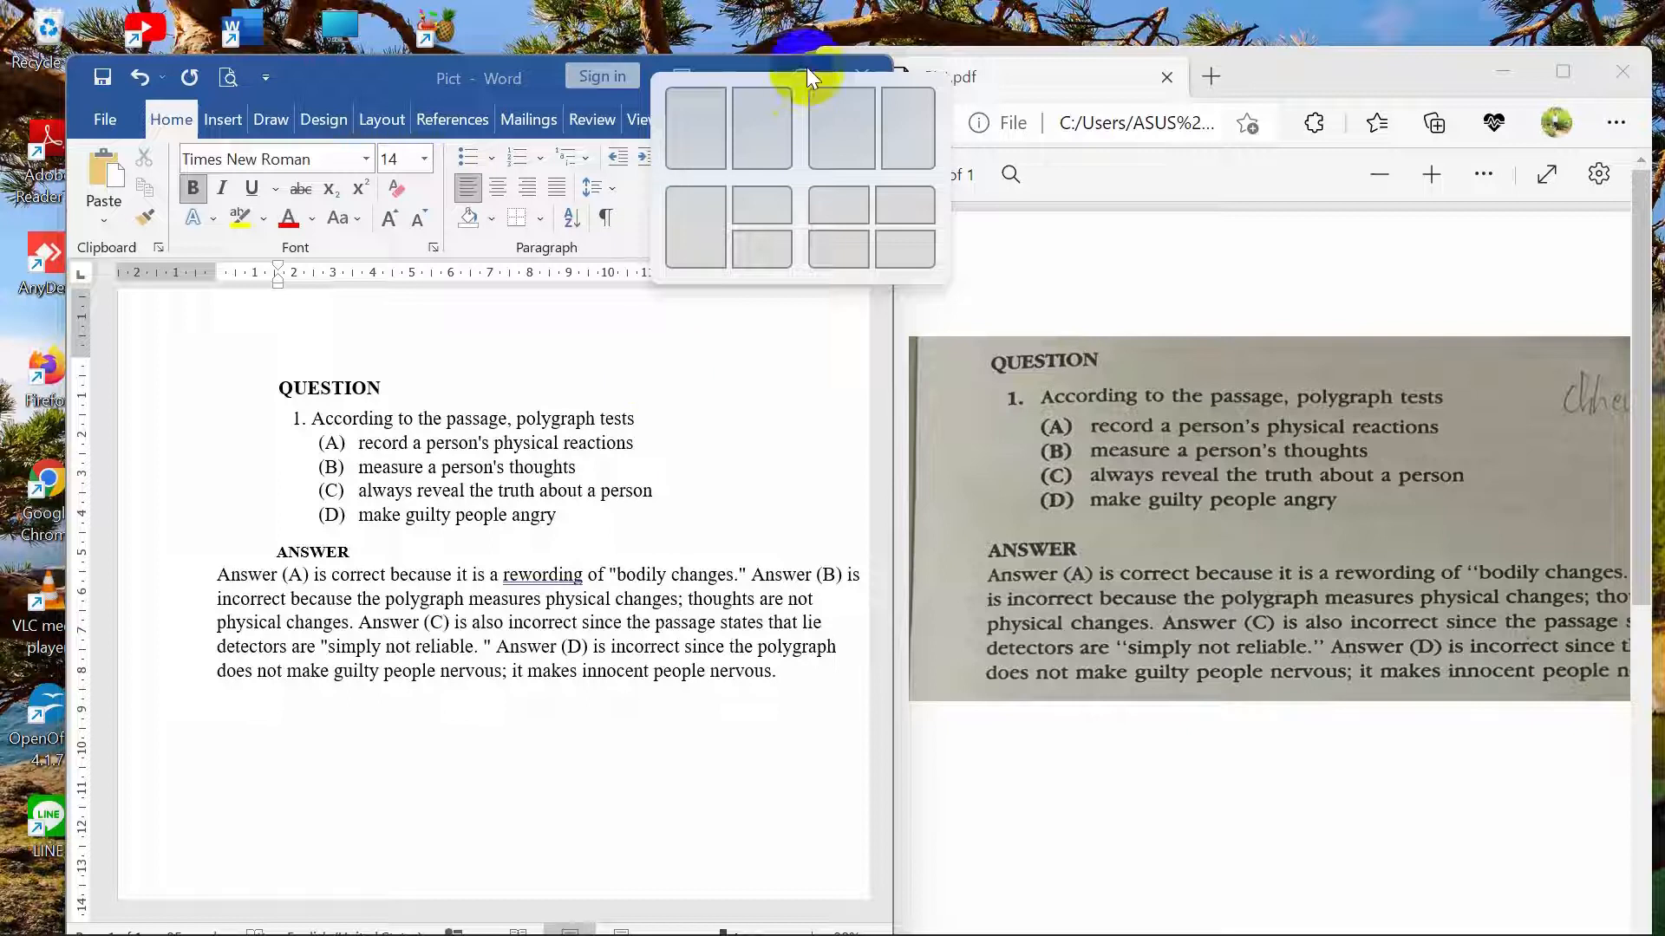
- Maximize the Pict document window in Word and minimize the Pict PDF window in Edge
left_click(1334, 70)
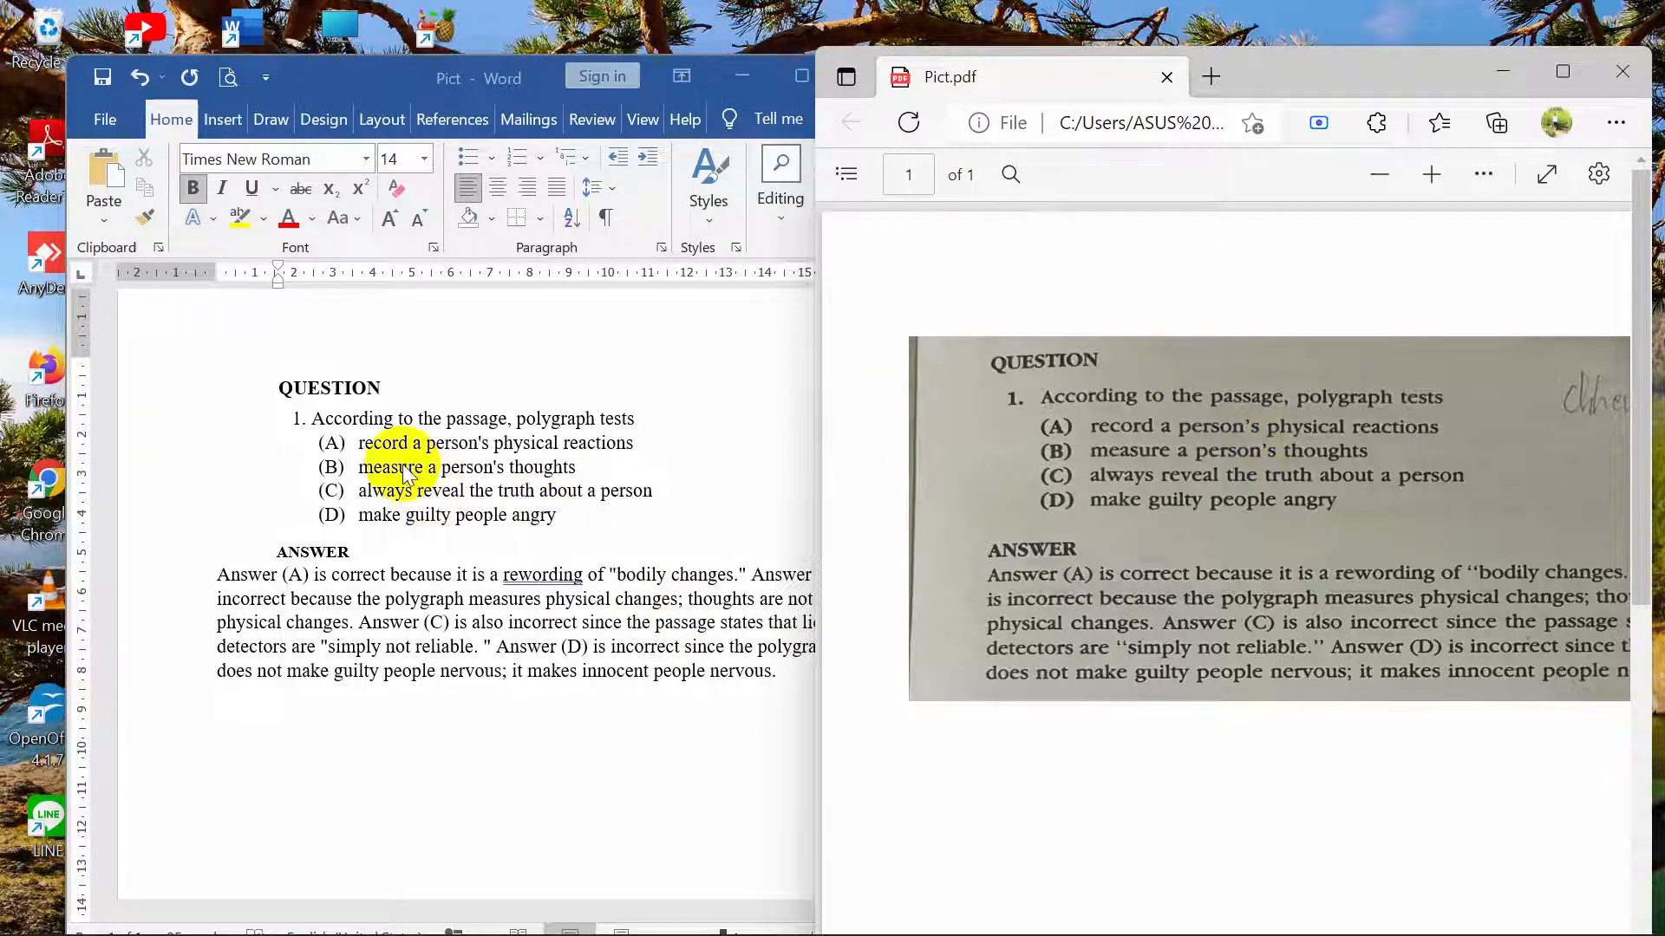
scroll(520, 559, "down", 1)
left_click(584, 507)
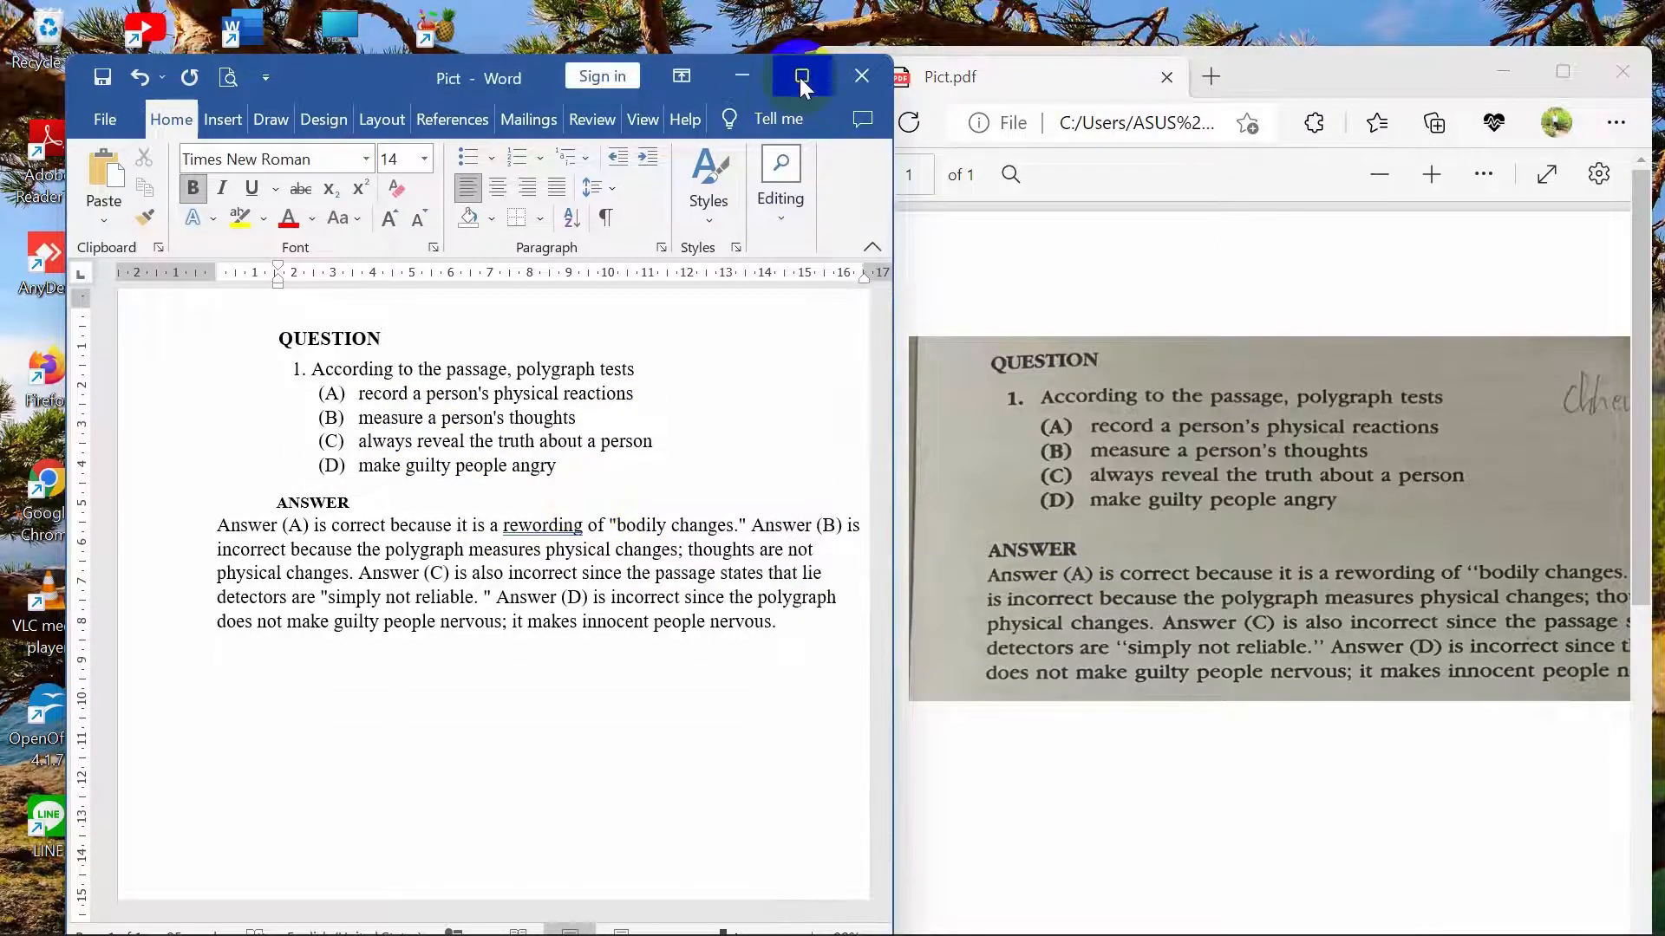
left_click(802, 76)
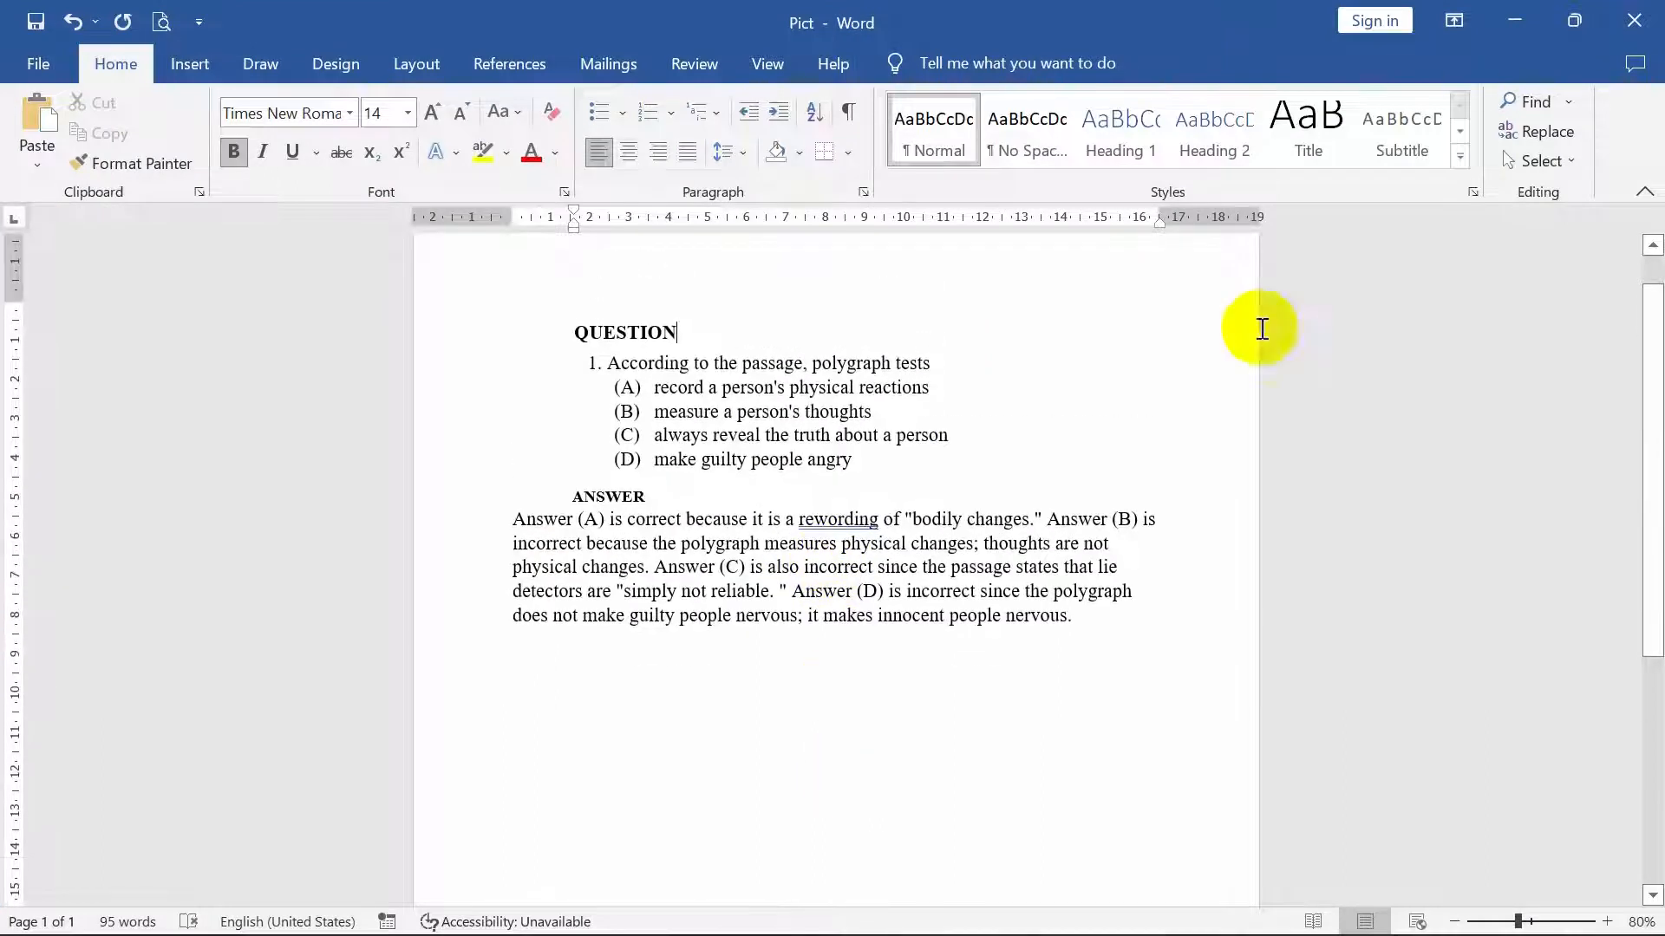
mouse_move(867, 924)
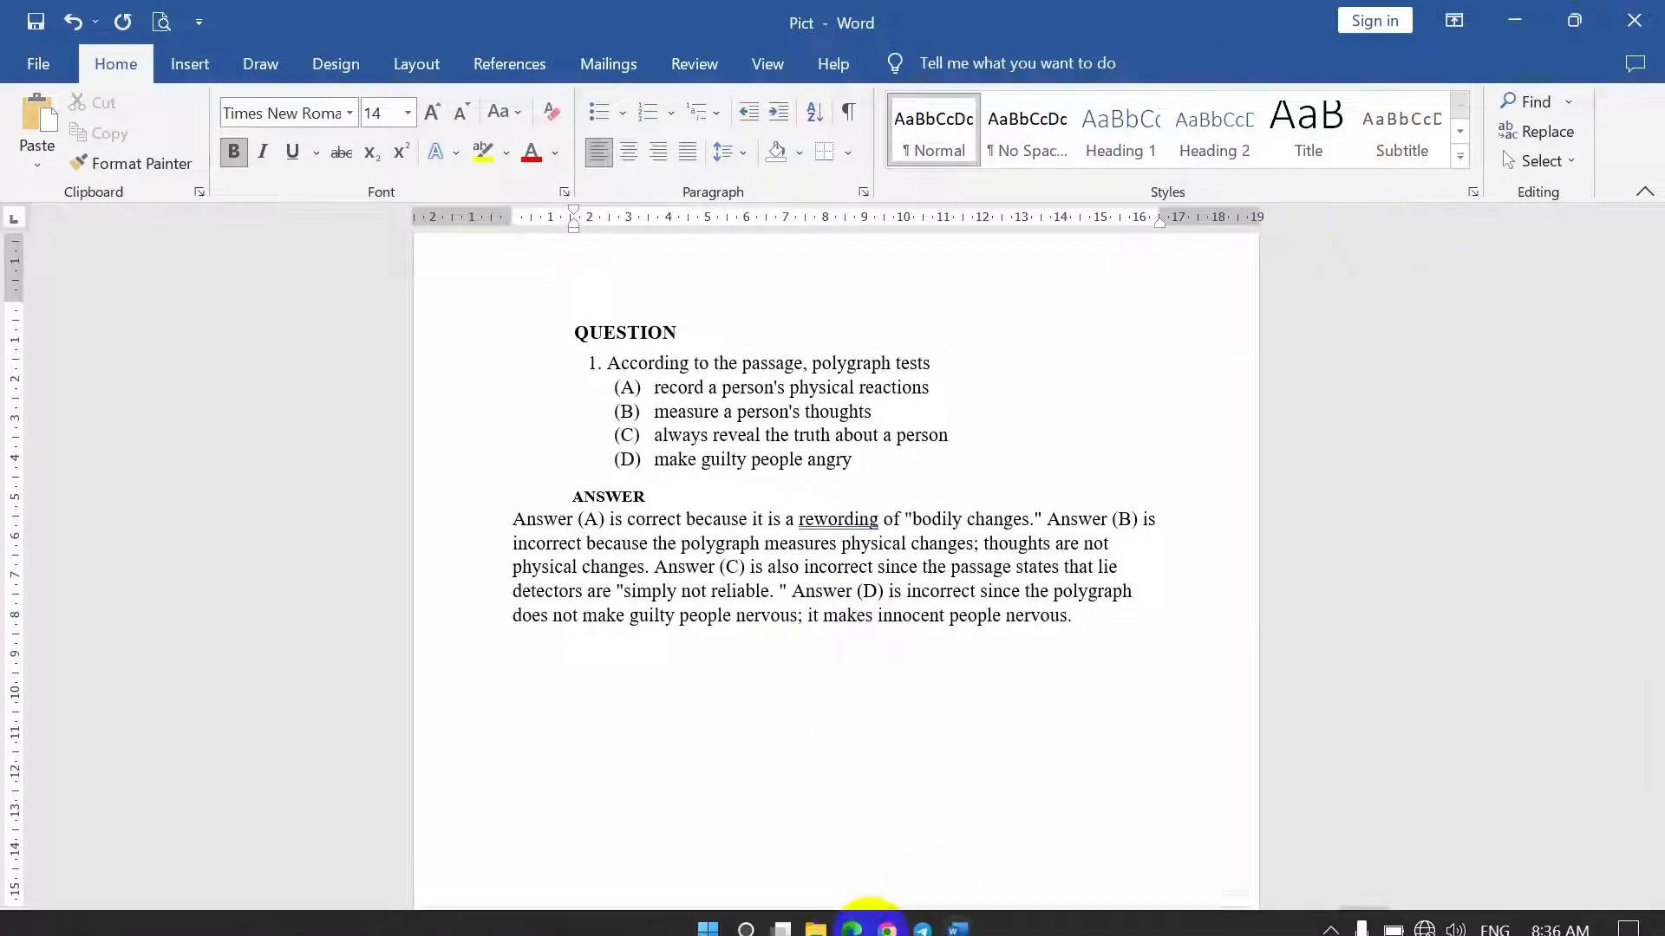
left_click(853, 918)
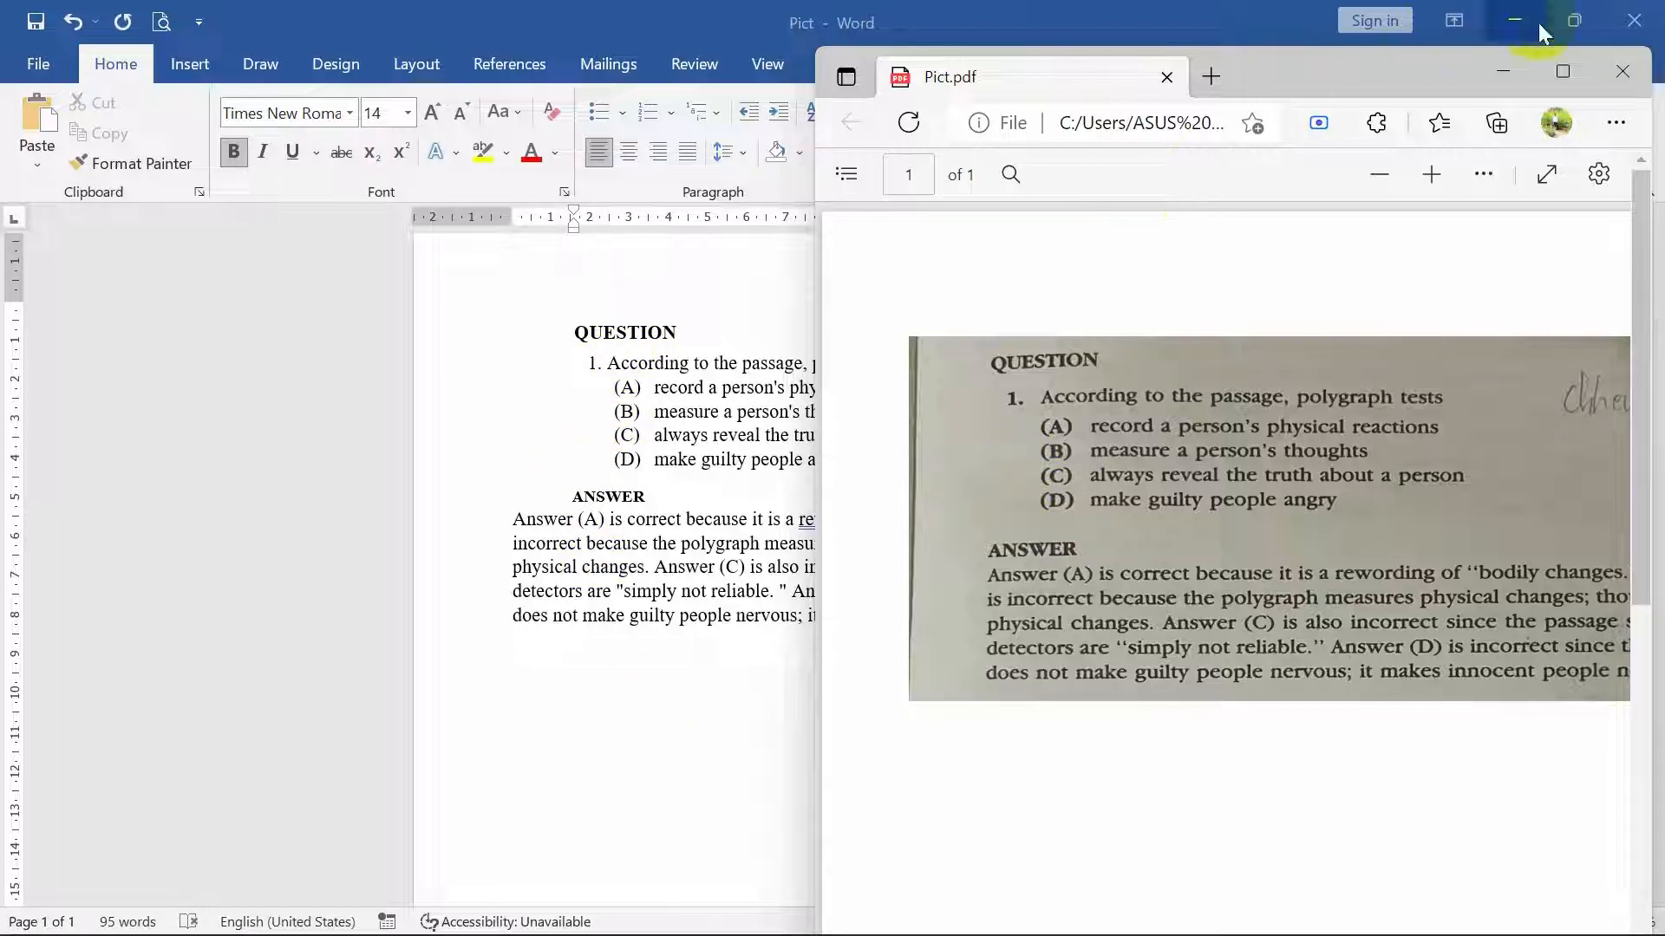
left_click(1516, 68)
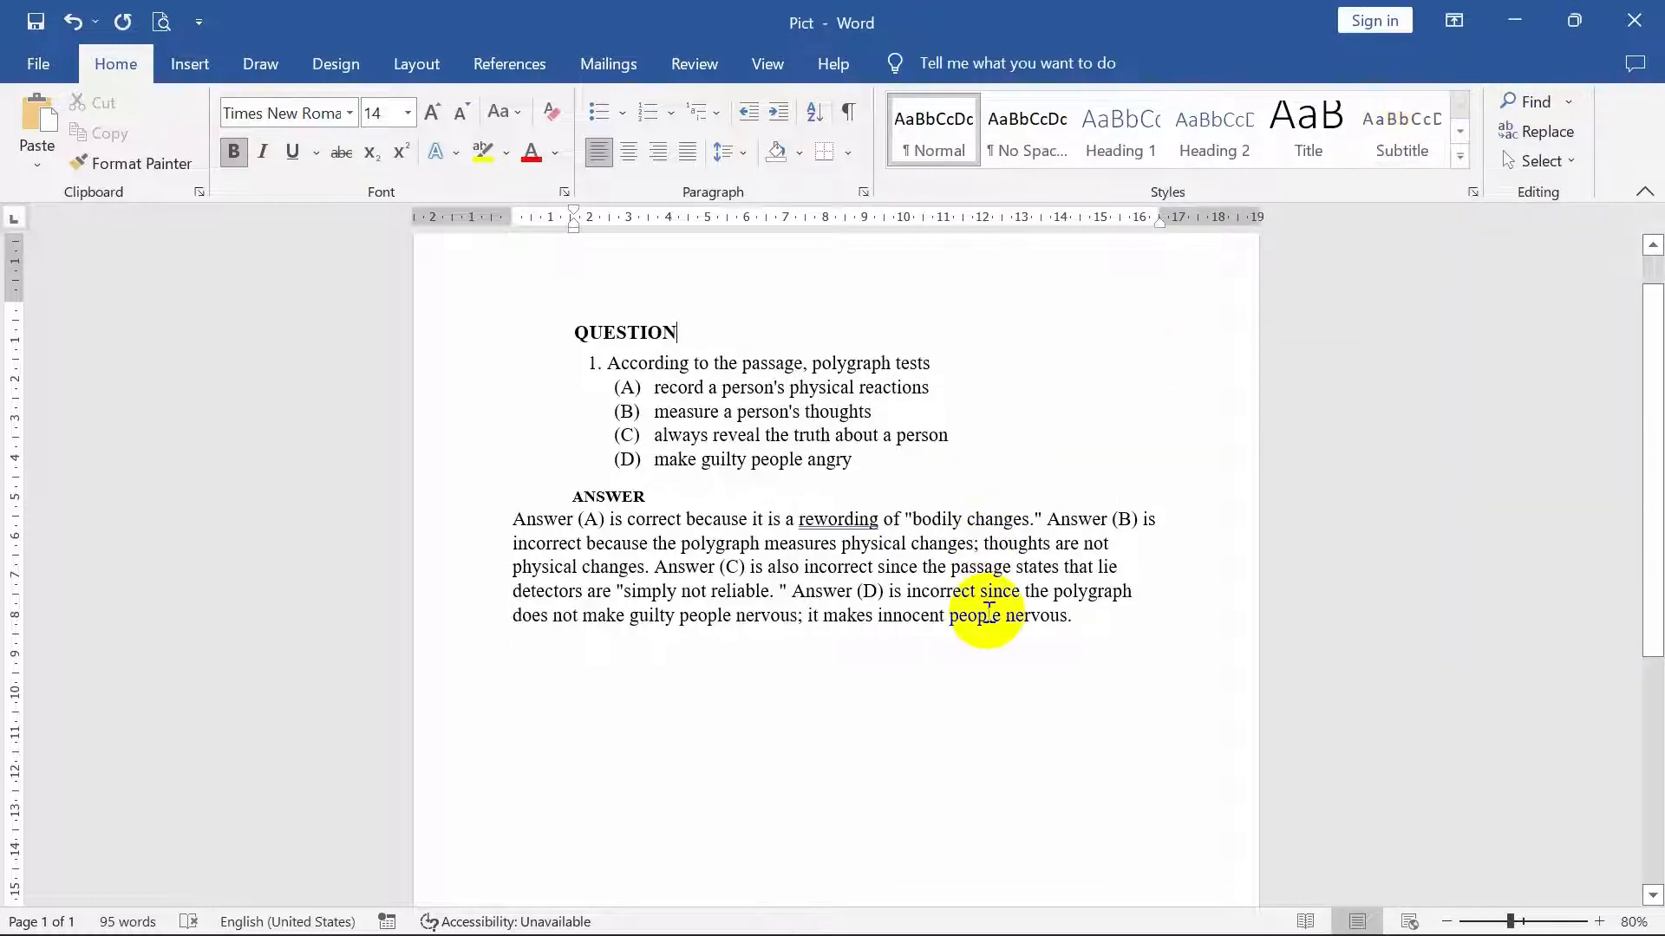
- Select the ANSWER heading above the answer paragraph and open its font size choices
scroll(867, 521, "up", 1)
left_click_drag(1075, 664, 659, 459)
left_click(835, 508)
left_click_drag(657, 542, 532, 539)
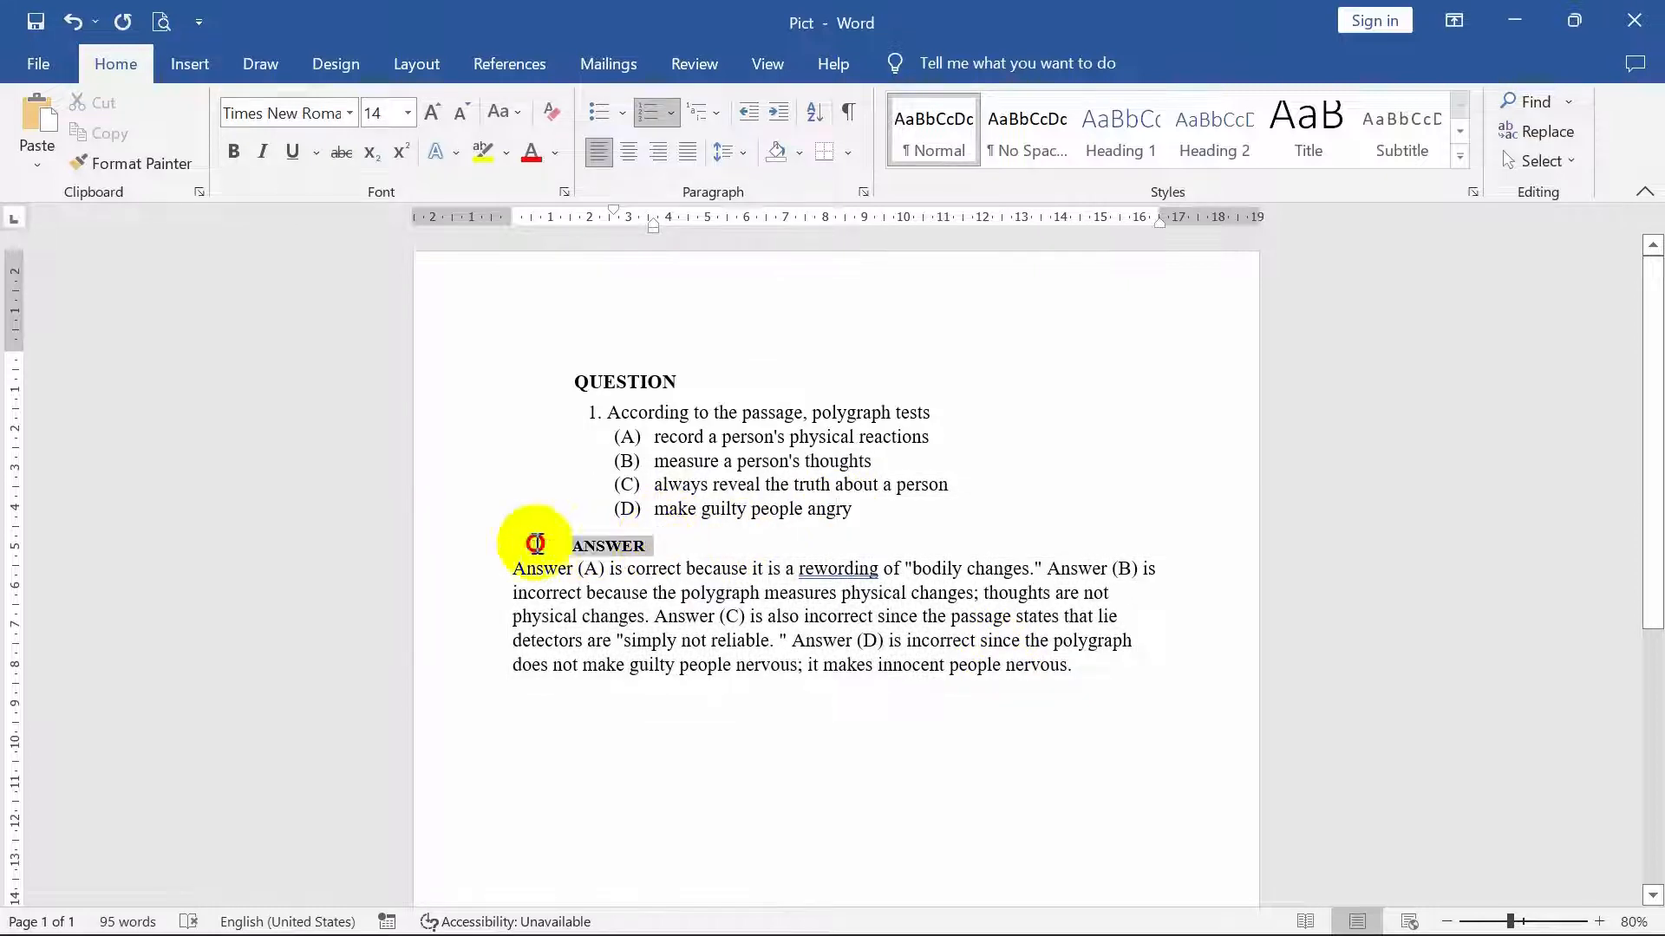
left_click(408, 114)
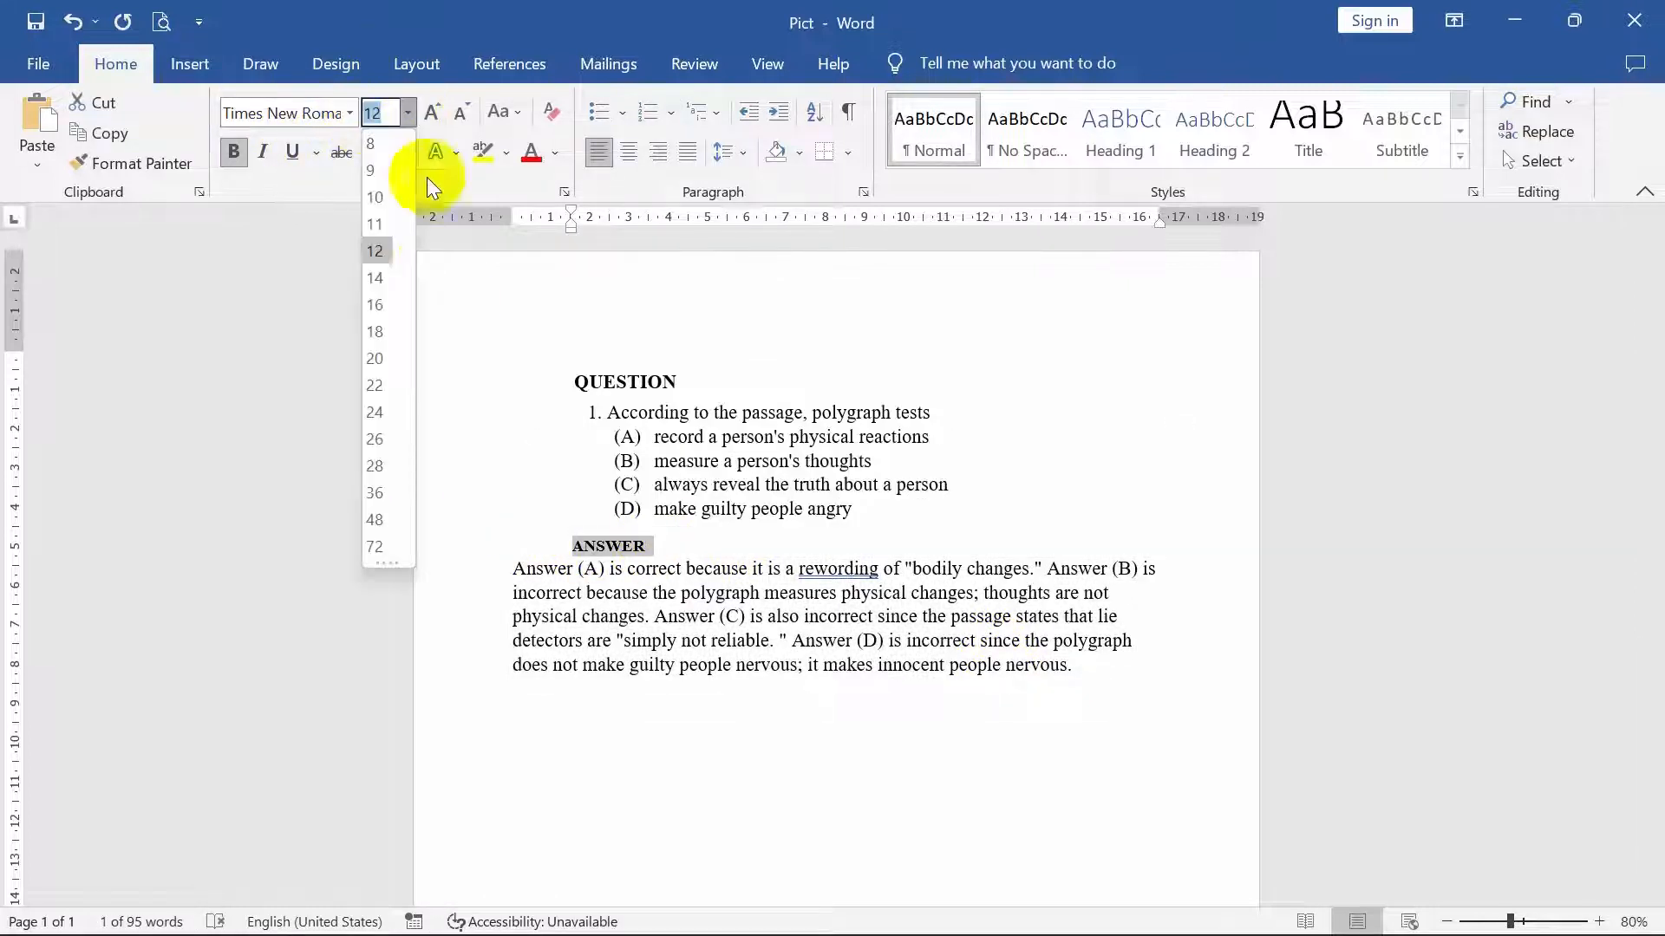